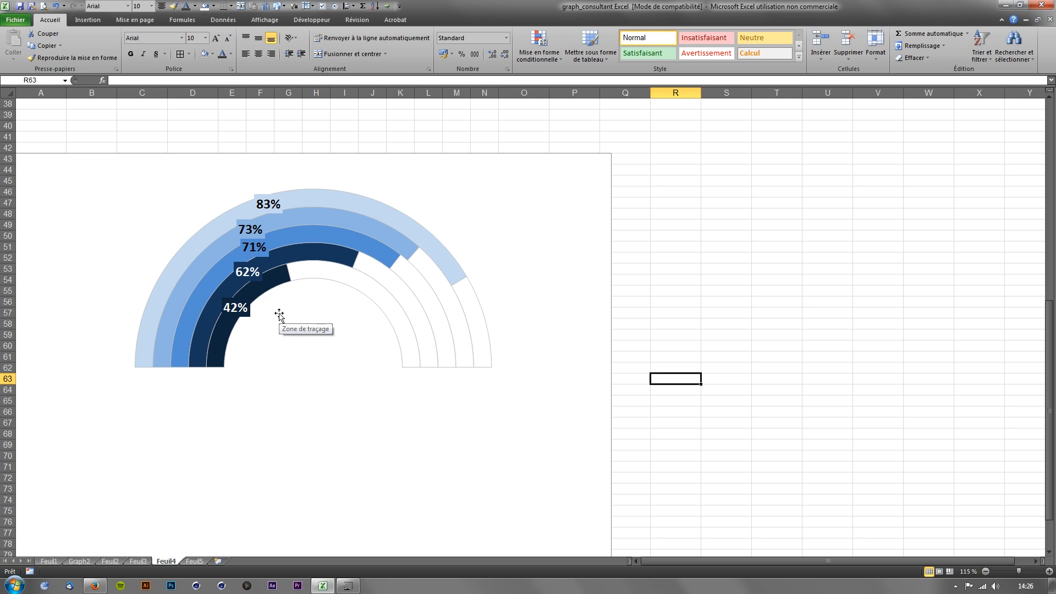
Switch to Firefox to view the radial bar chart examples on Pinterest, and return to the half-ring chart in Excel
left_click(95, 586)
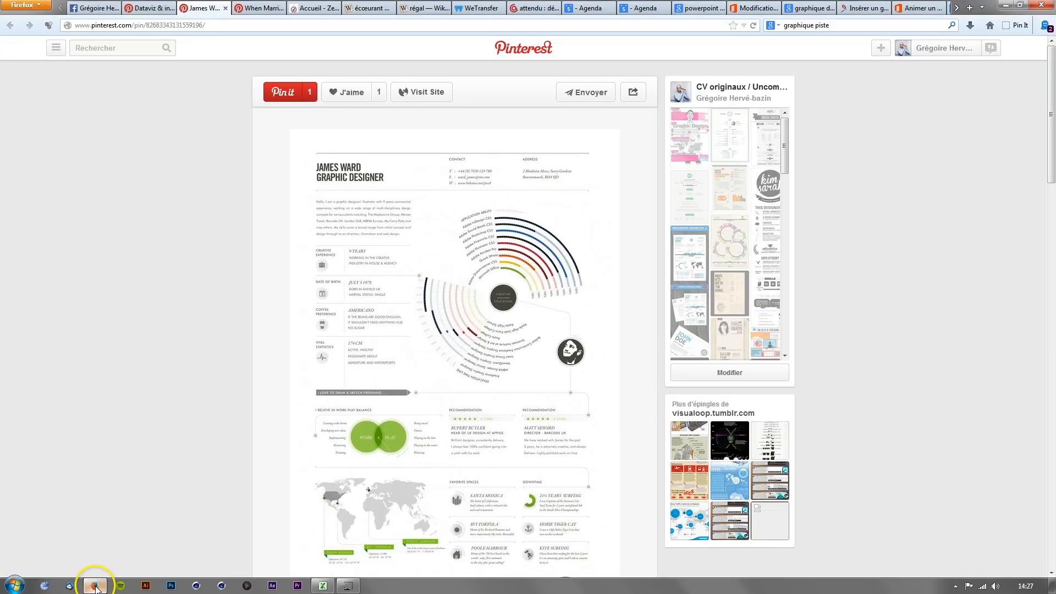
left_click(258, 8)
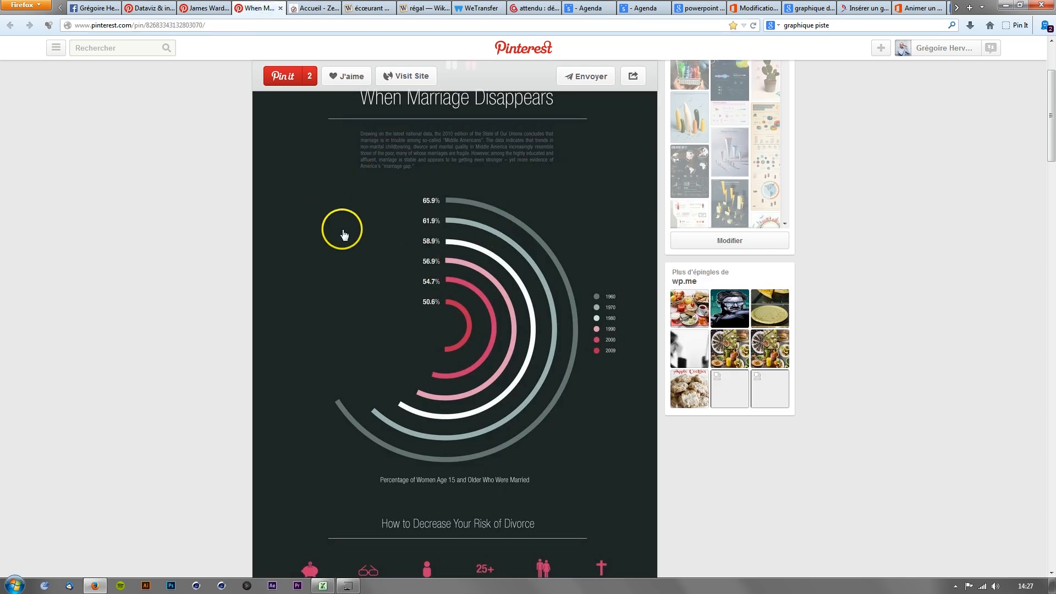
scroll(342, 234, "down", 2)
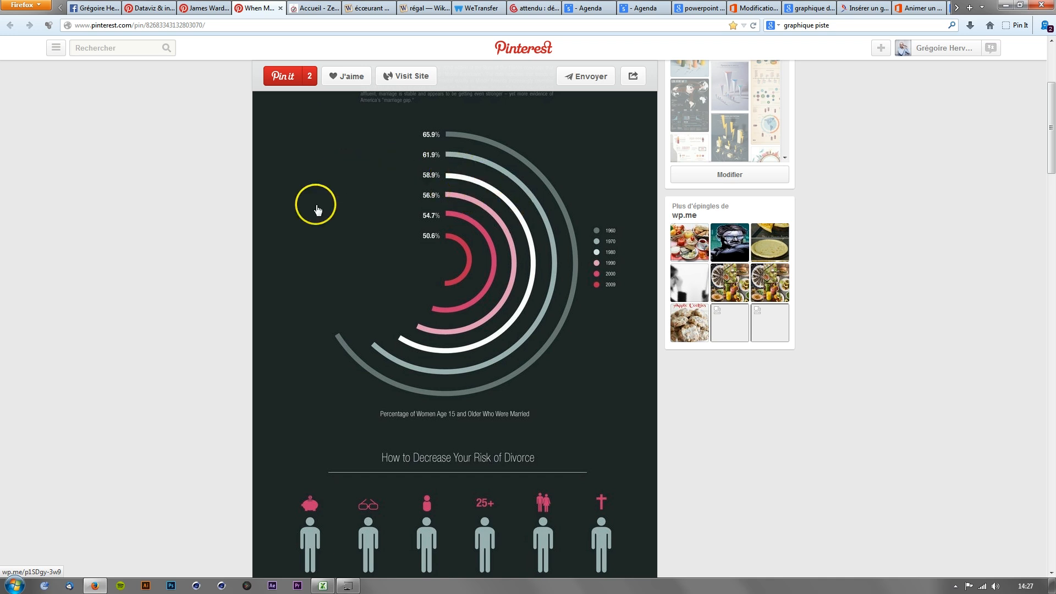
left_click(201, 20)
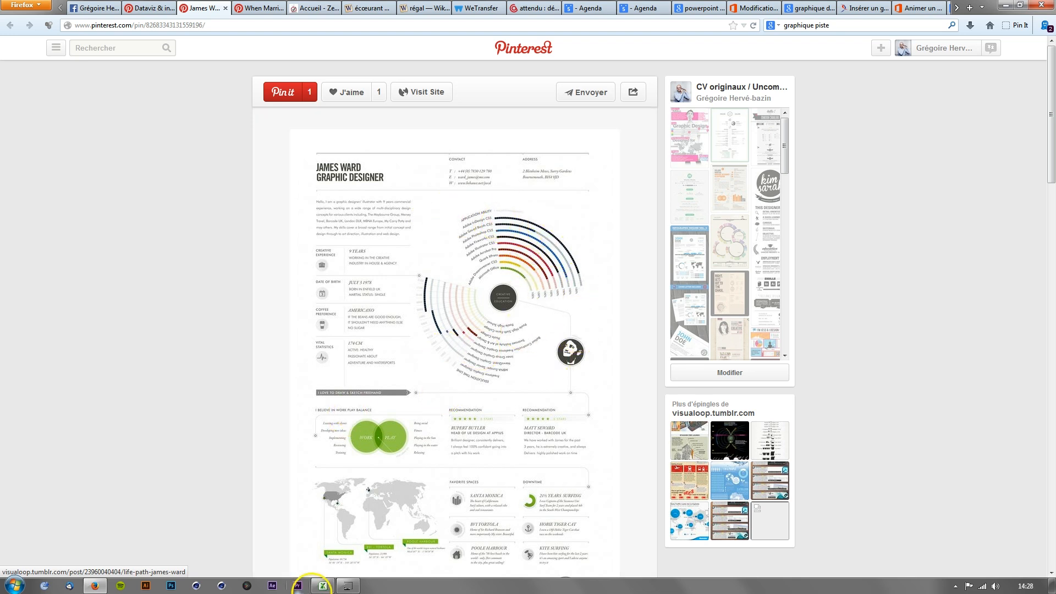
left_click(323, 586)
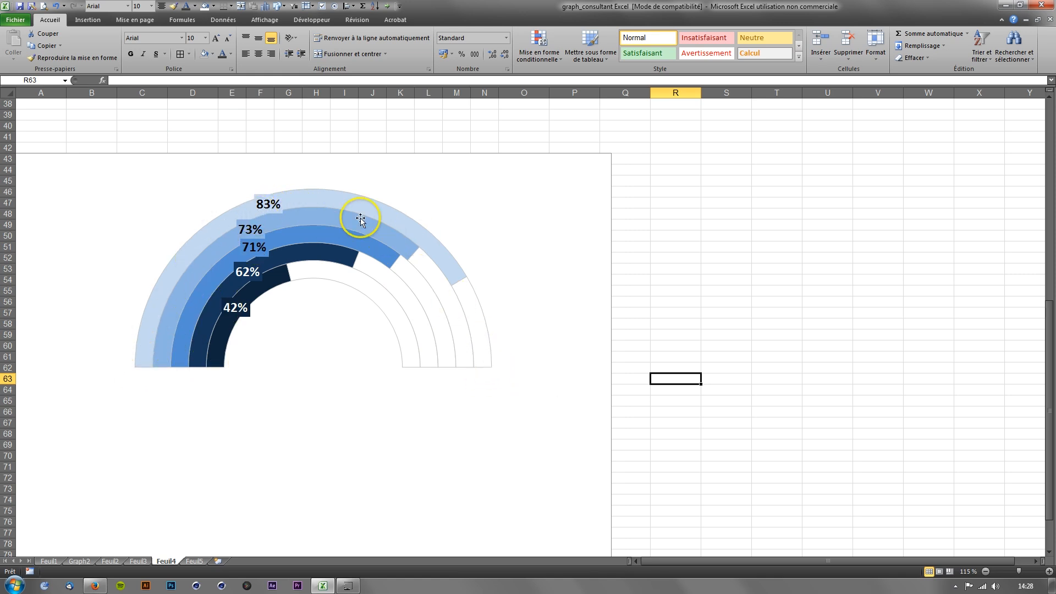
mouse_move(484, 367)
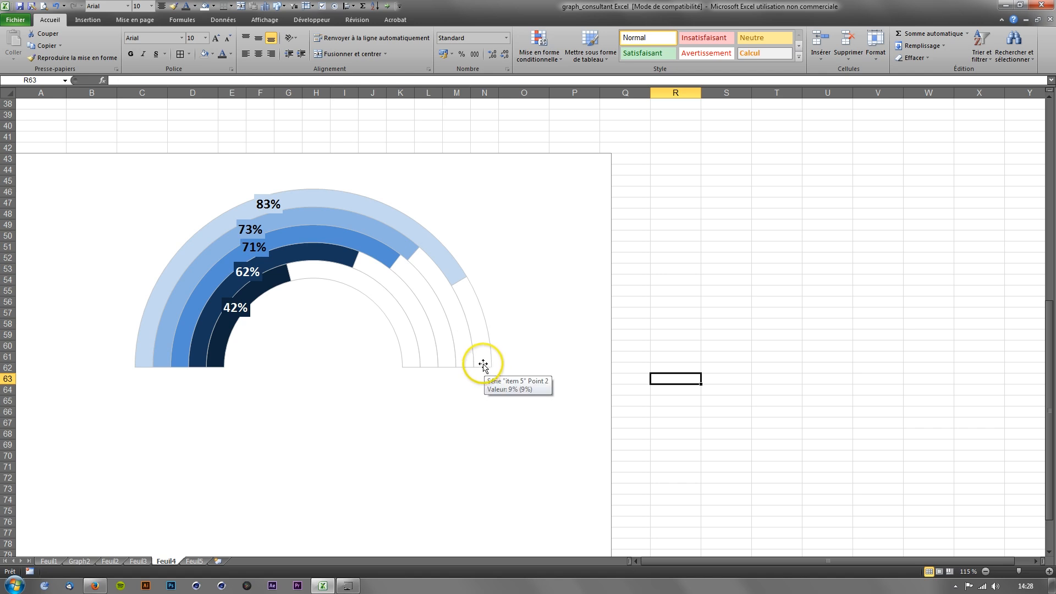
Open the Feuil5 sheet and review its items, their frequencies and the "Graphique présenté sur" percentage
left_click(195, 561)
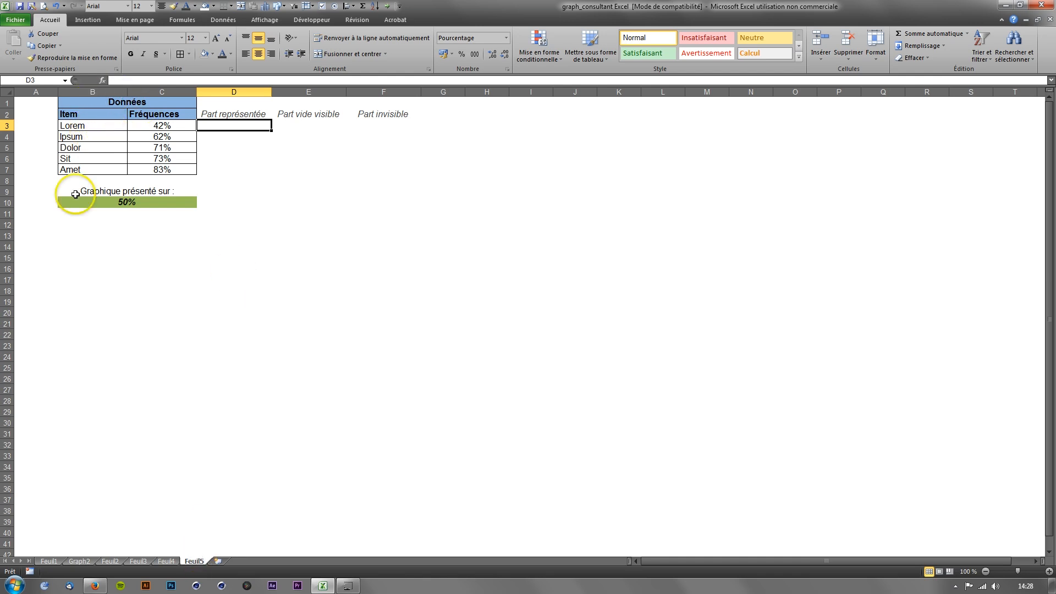
left_click(133, 203)
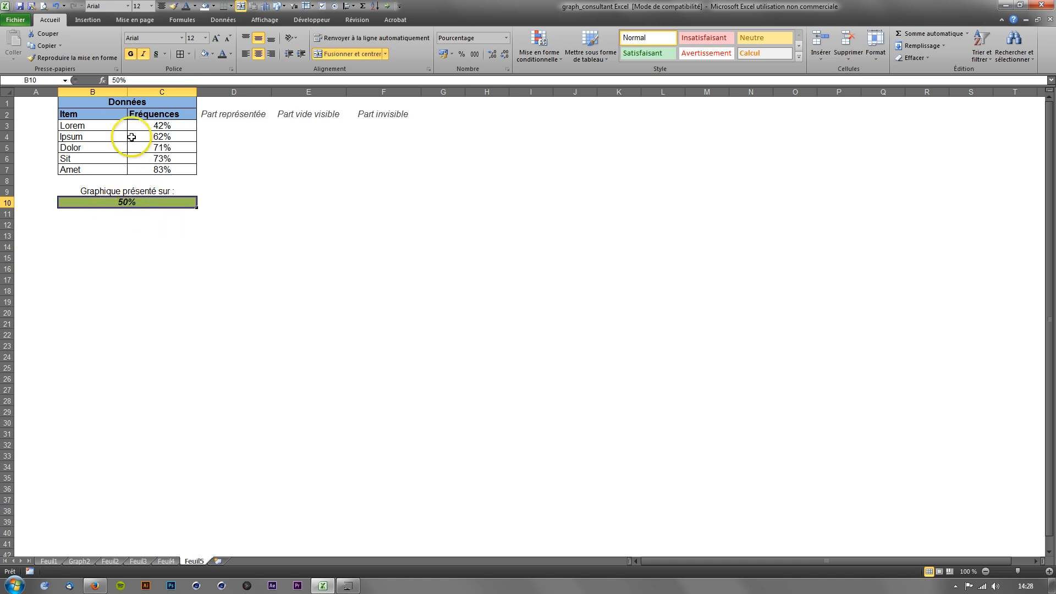
left_click_drag(87, 124, 90, 170)
left_click_drag(147, 126, 156, 176)
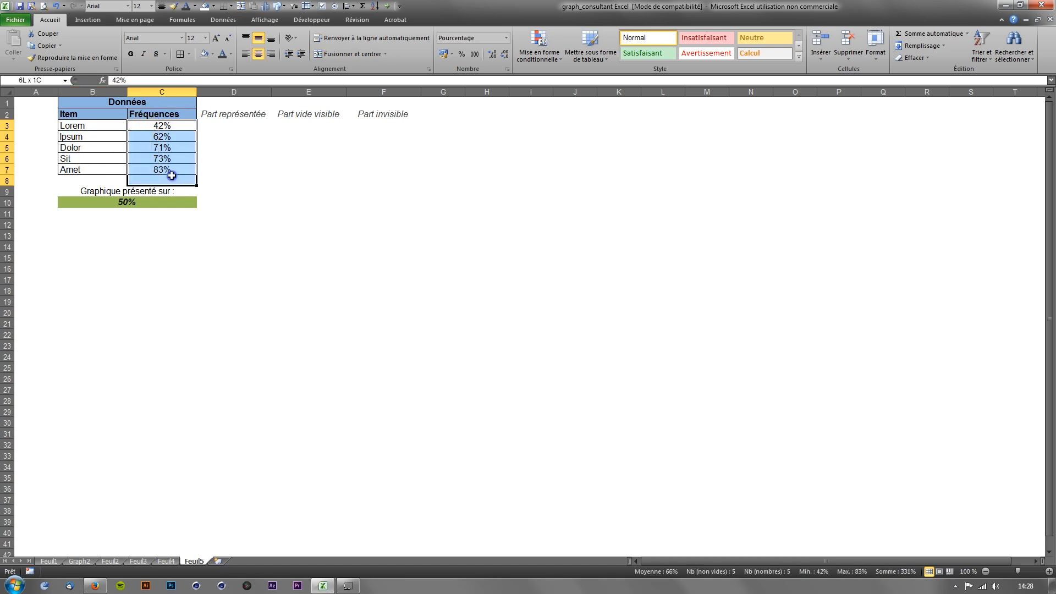
left_click_drag(177, 127, 175, 164)
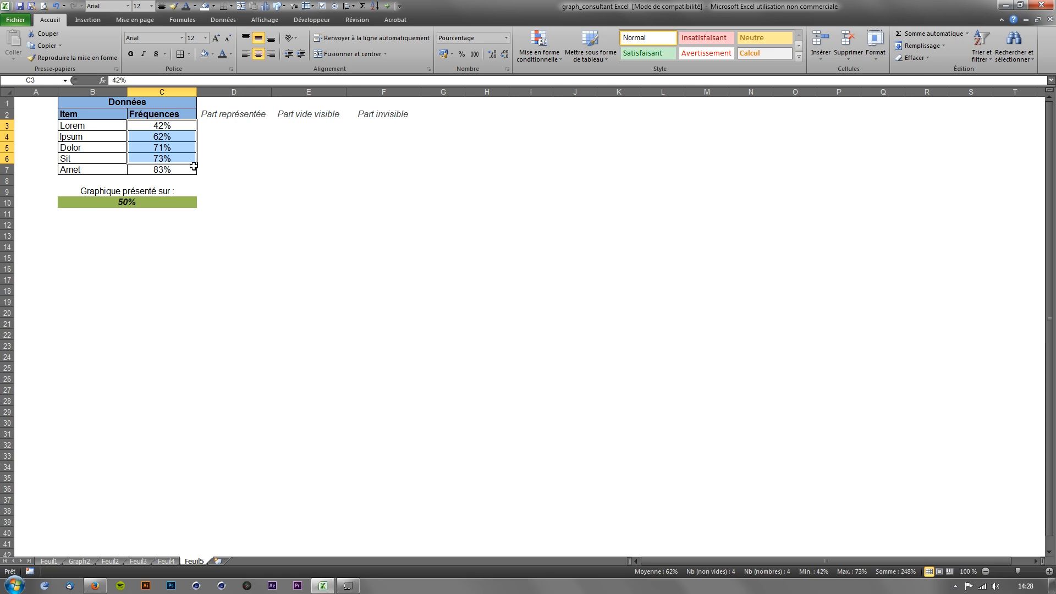
Try 100% and 50% as the "Graphique présenté sur" percentage in B10
left_click(163, 202)
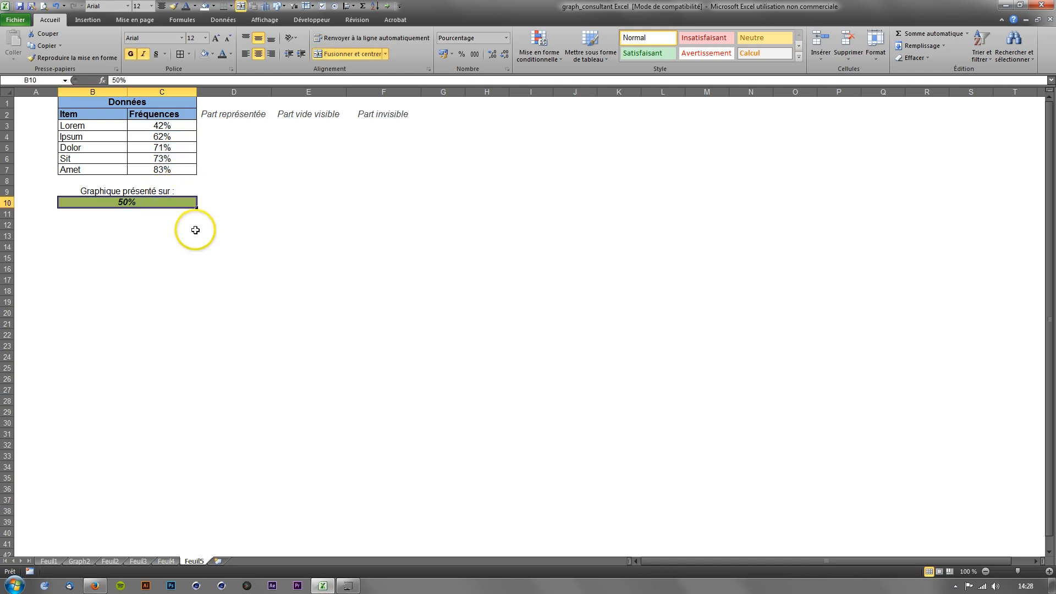
type("100%")
key("Return")
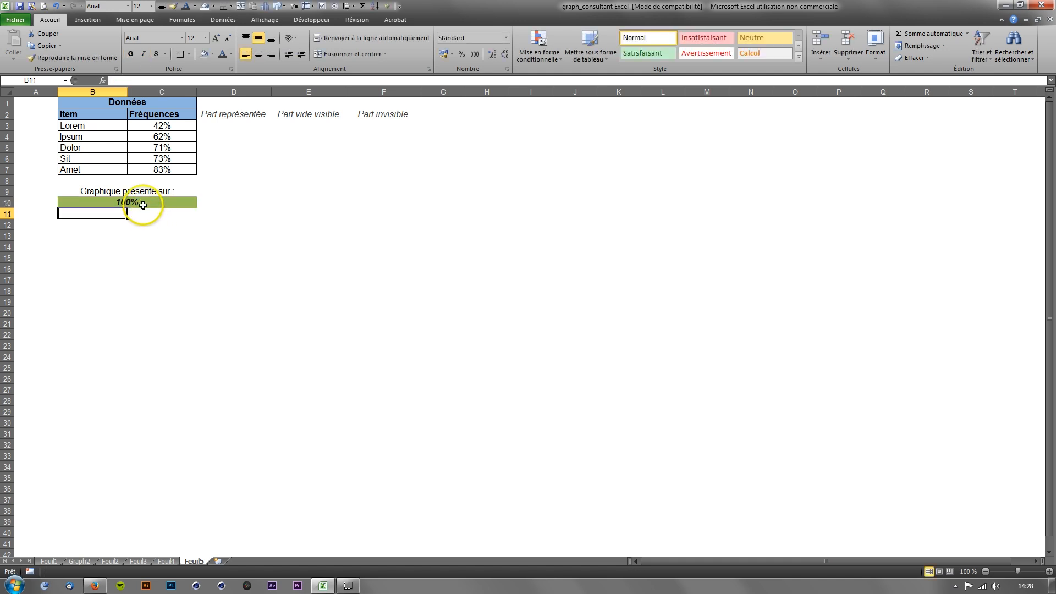
left_click(143, 205)
type("50%")
key("Return")
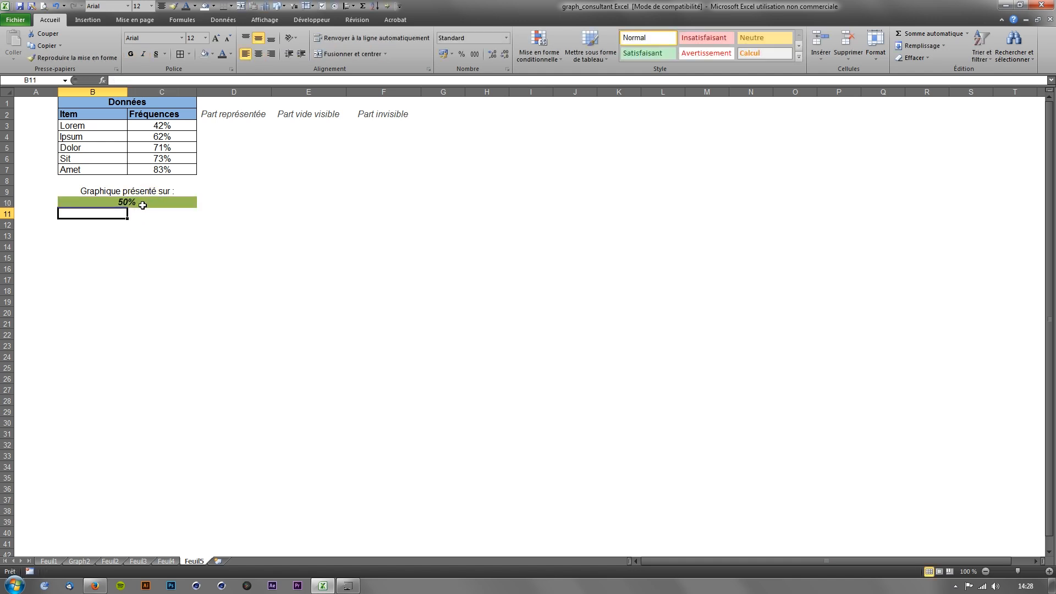
Try 75% and 66% as the display percentage in B10
left_click(143, 205)
type("75")
key("Return")
left_click(143, 204)
type("66")
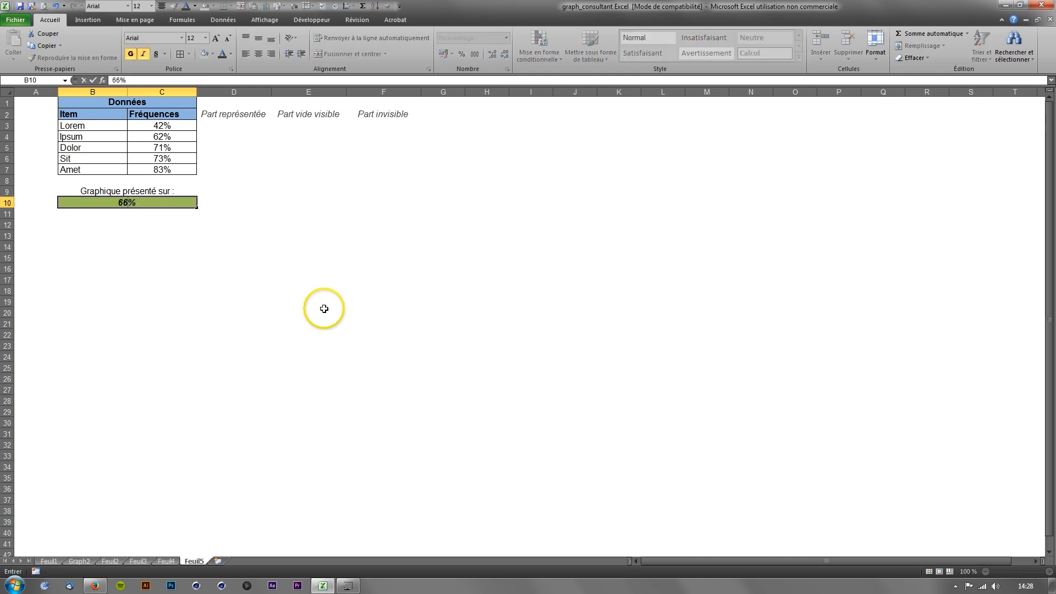
key("Return")
Try 33% and 10% as the display percentage in B10
key("Up")
type("33")
key("Return")
key("Up")
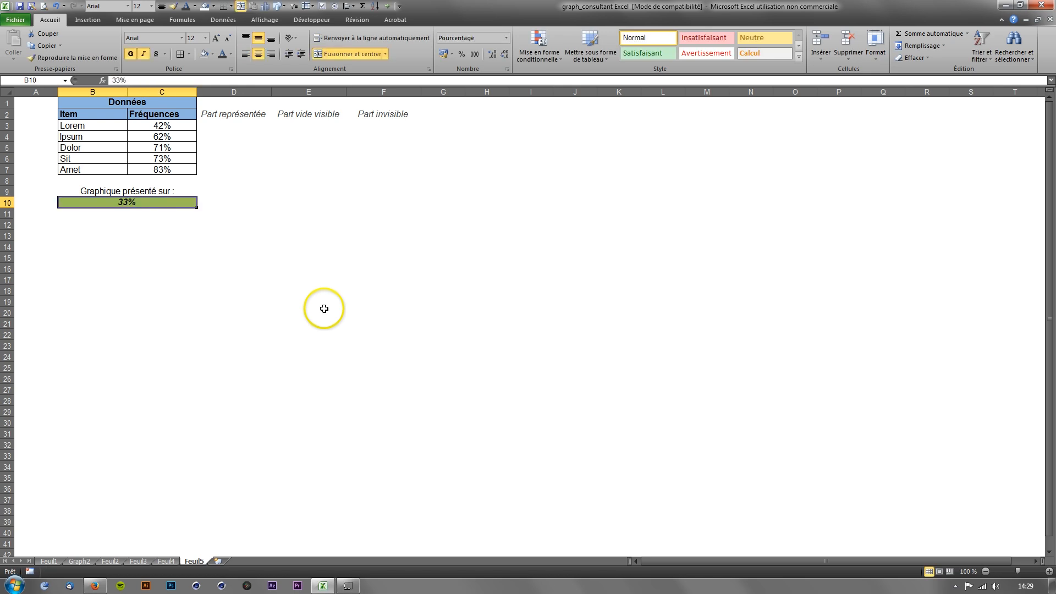
type("10")
key("Return")
key("Up")
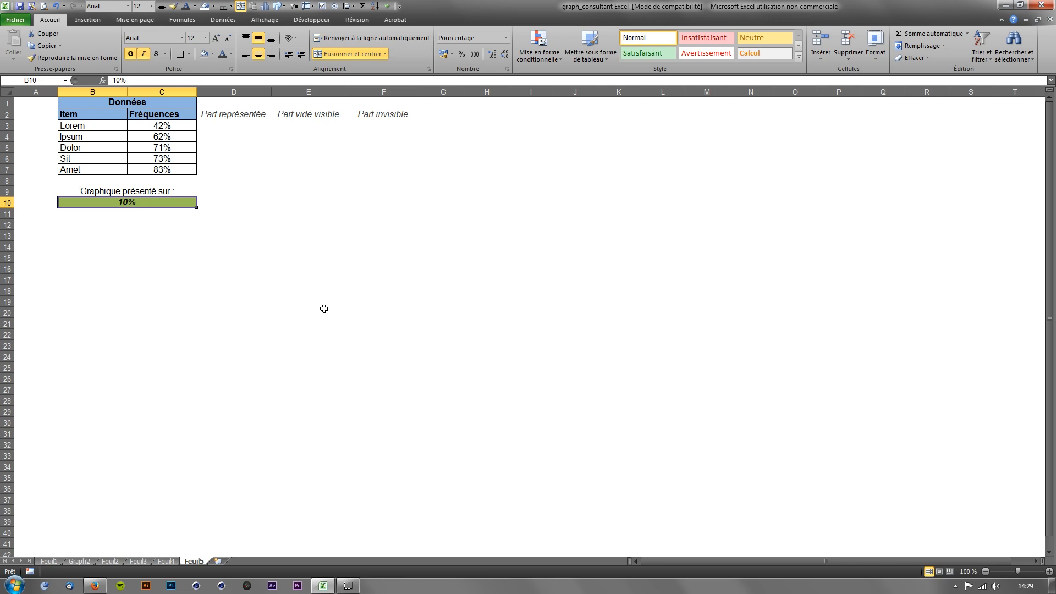
Set the "Graphique présenté sur" percentage in B10 to 100%
type("10")
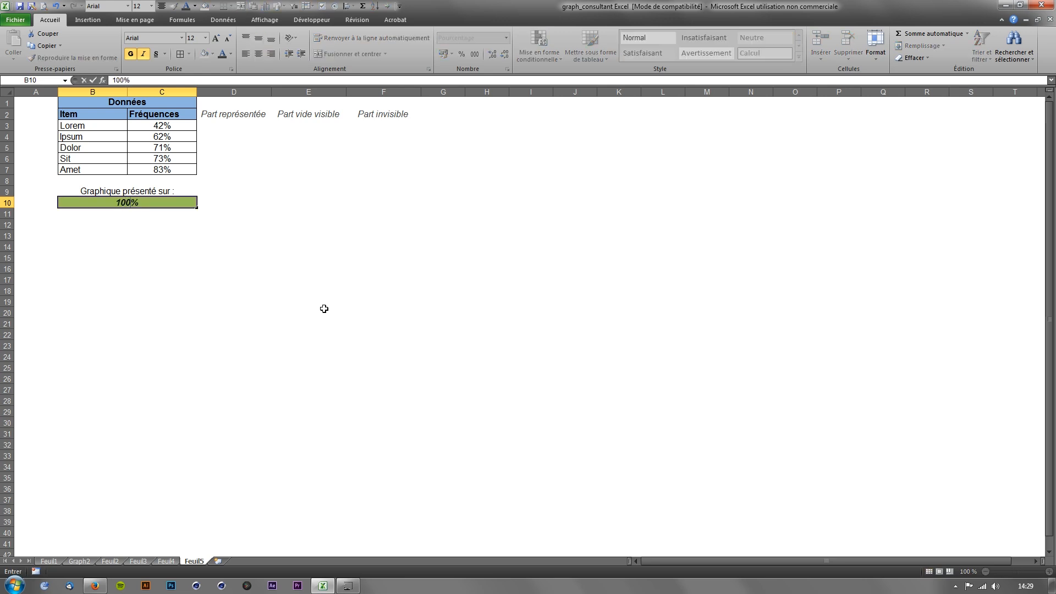
type("0")
key("Return")
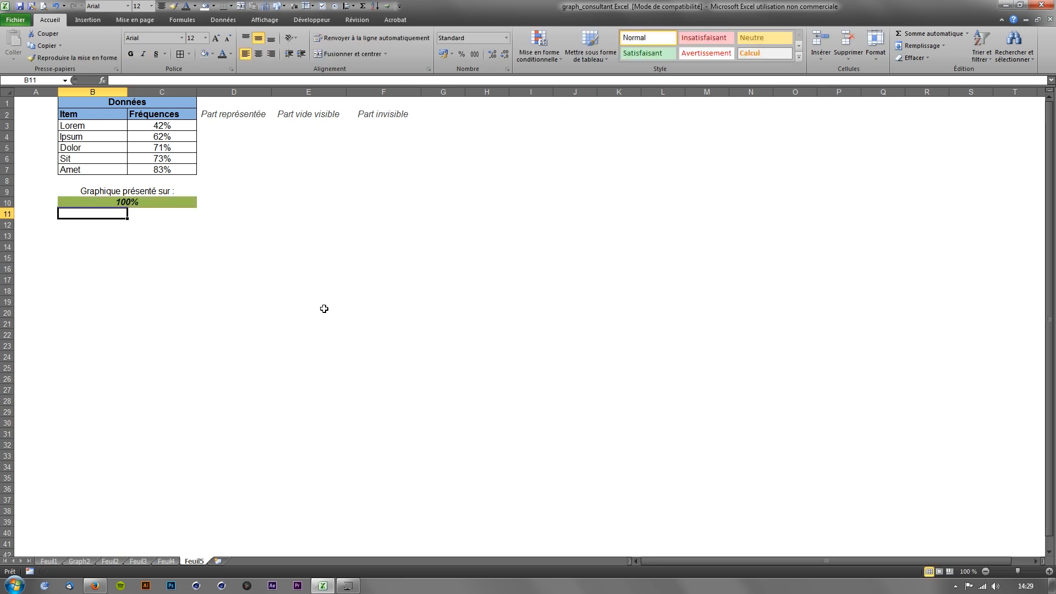
Review the inputs for the Lorem "Part représentée" cell: the frequency in C3 and the display percentage in B10
left_click(253, 124)
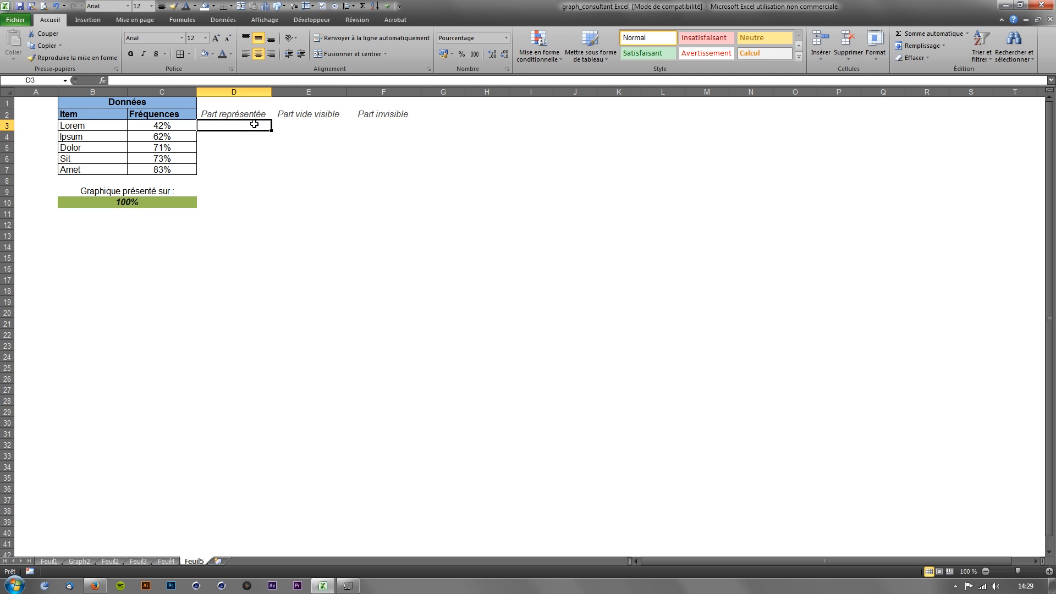
left_click(252, 125)
mouse_move(162, 125)
left_mouse_down()
mouse_move(160, 193)
mouse_move(159, 124)
mouse_move(162, 136)
left_mouse_up()
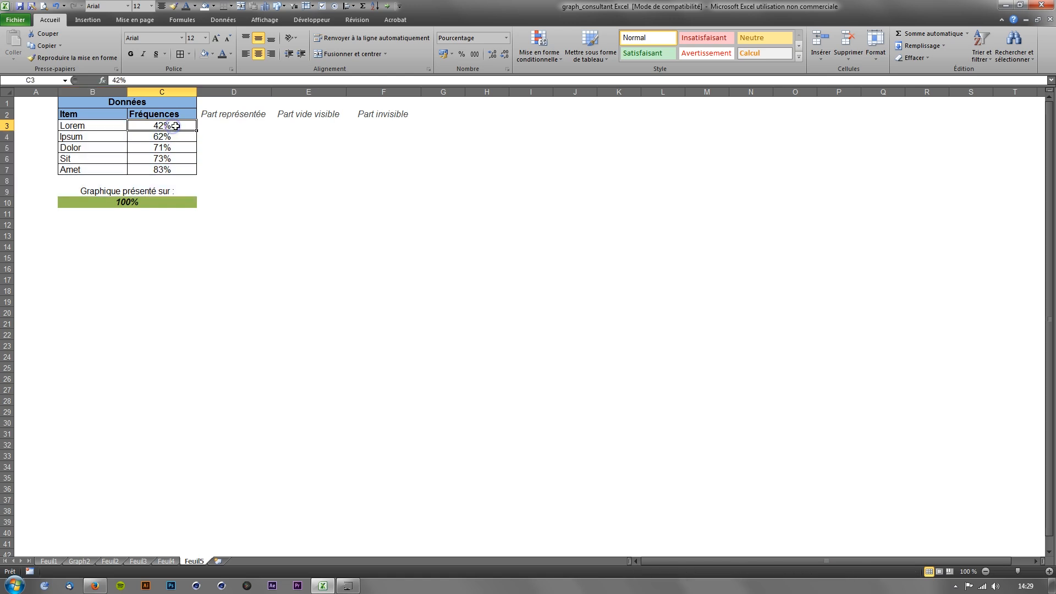
left_click(226, 126)
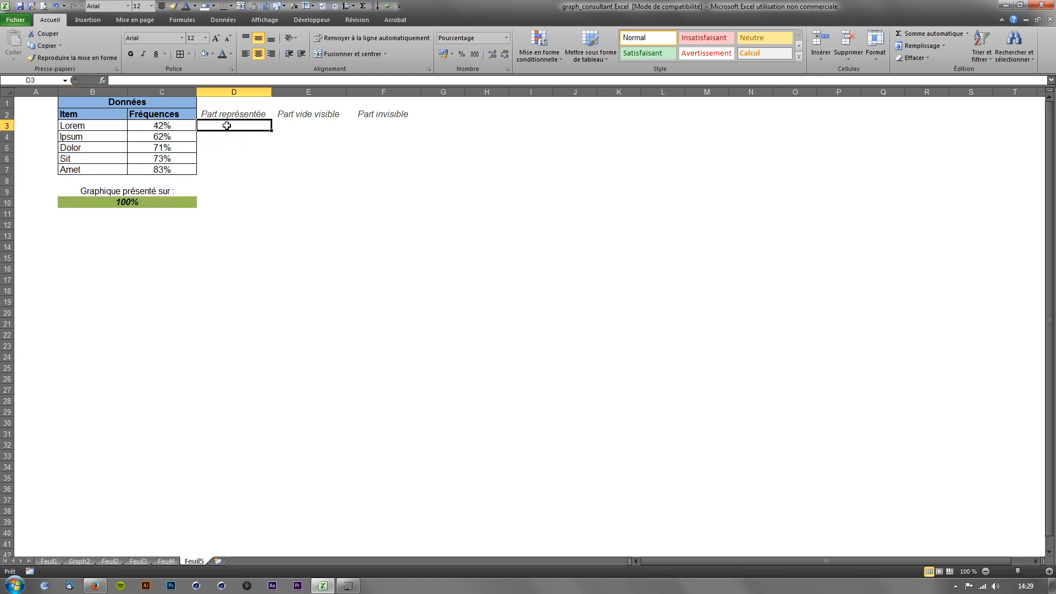
left_click(158, 124)
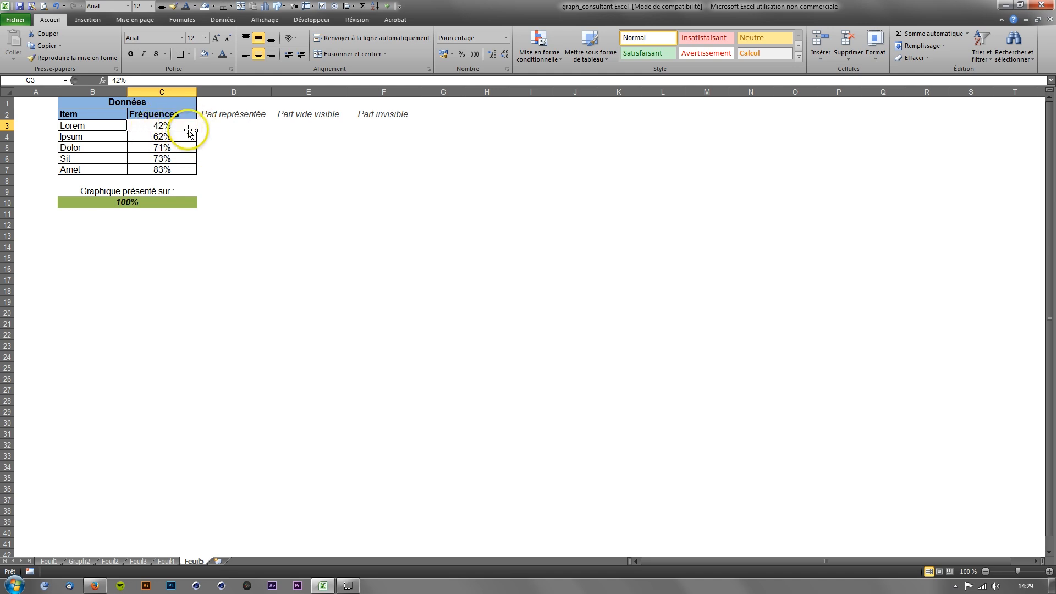
left_click(159, 201)
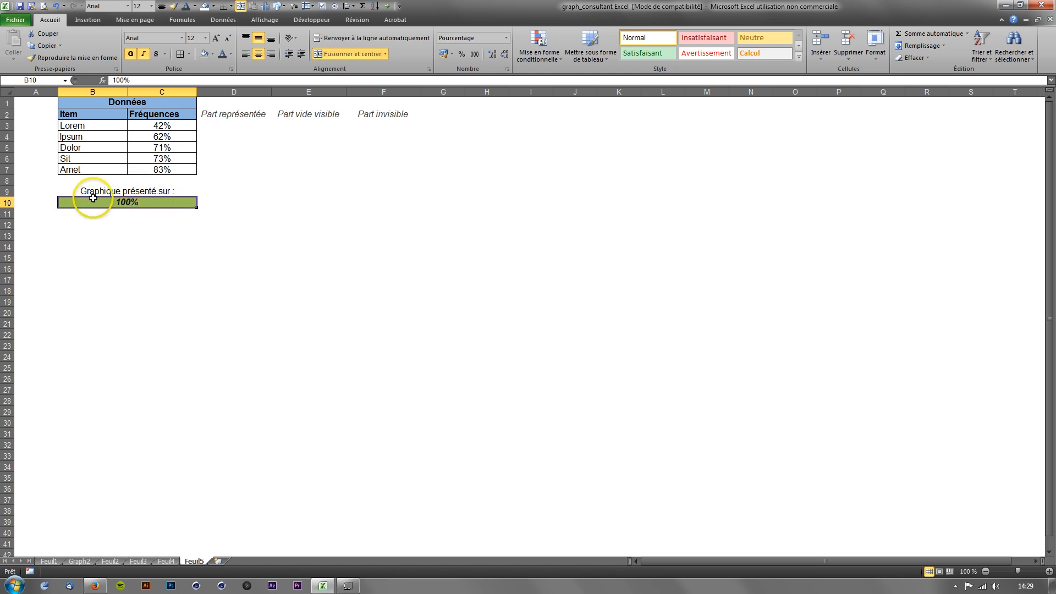
Enter the formula =C3*$B$10 in D3 to calculate the "Part représentée" for Lorem
left_click(214, 130)
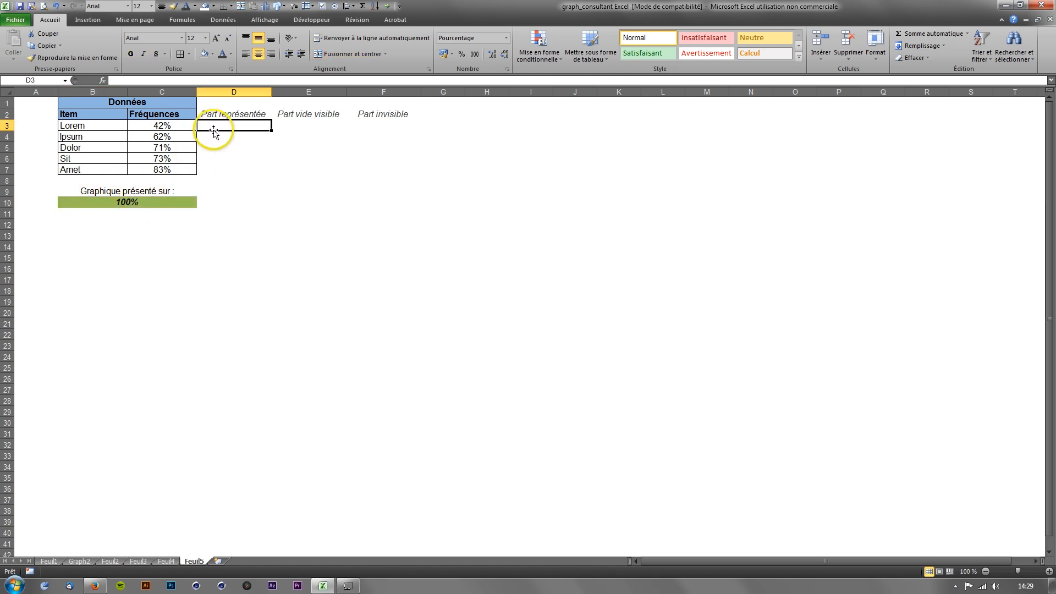
type("=")
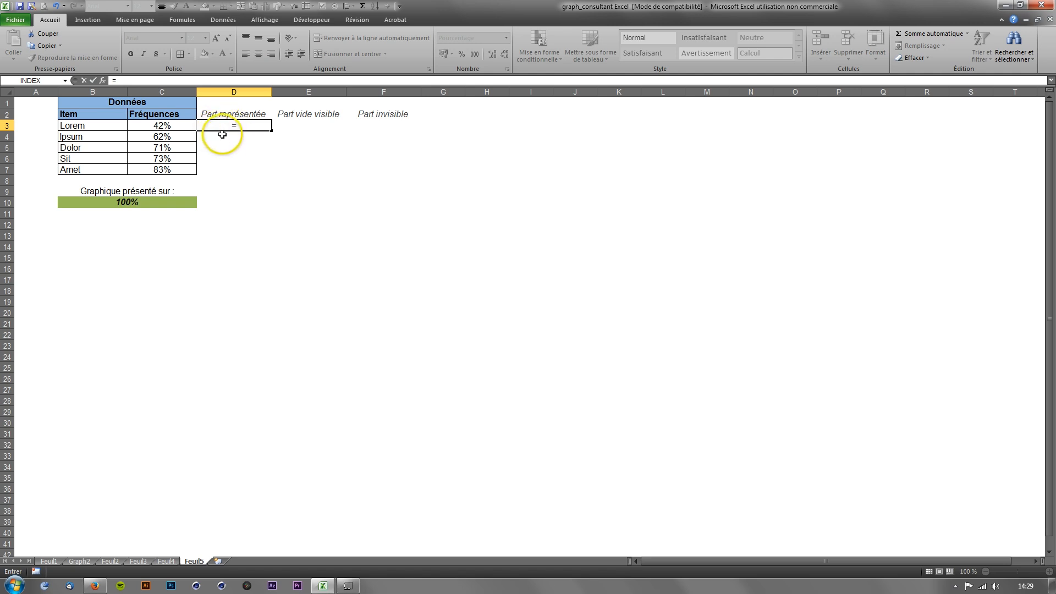
left_click(179, 126)
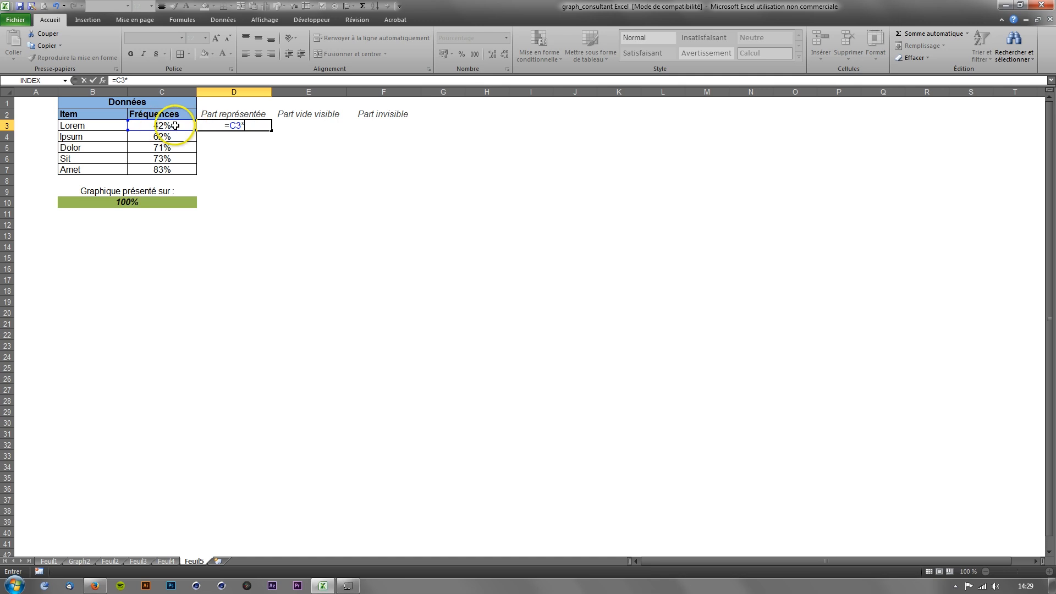
left_click(157, 203)
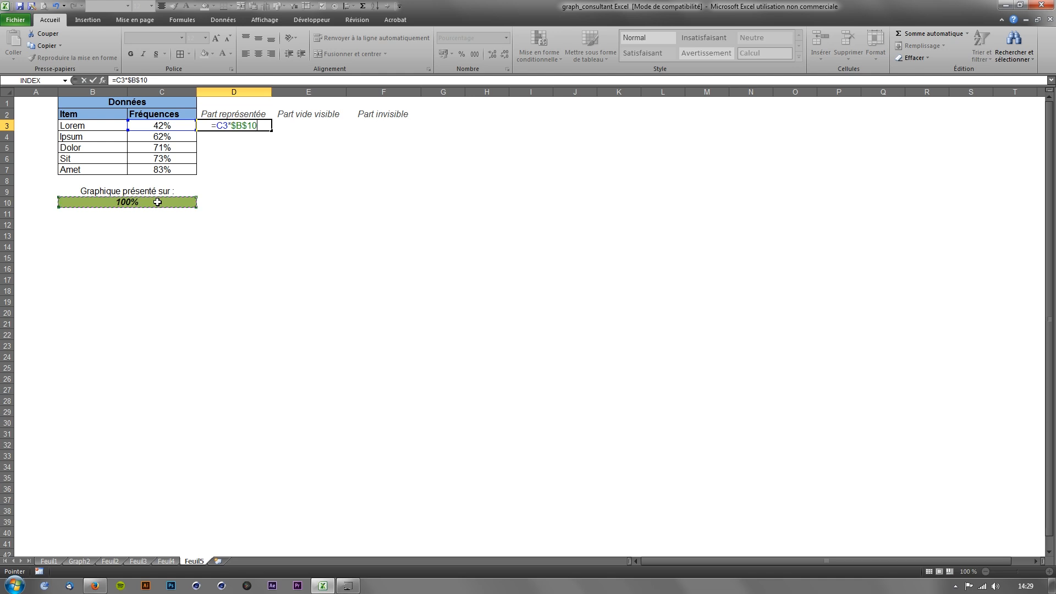
key("Return")
Fill the "Part représentée" formula from D3 down to D7 for the remaining items
left_click(203, 128)
left_click(218, 125)
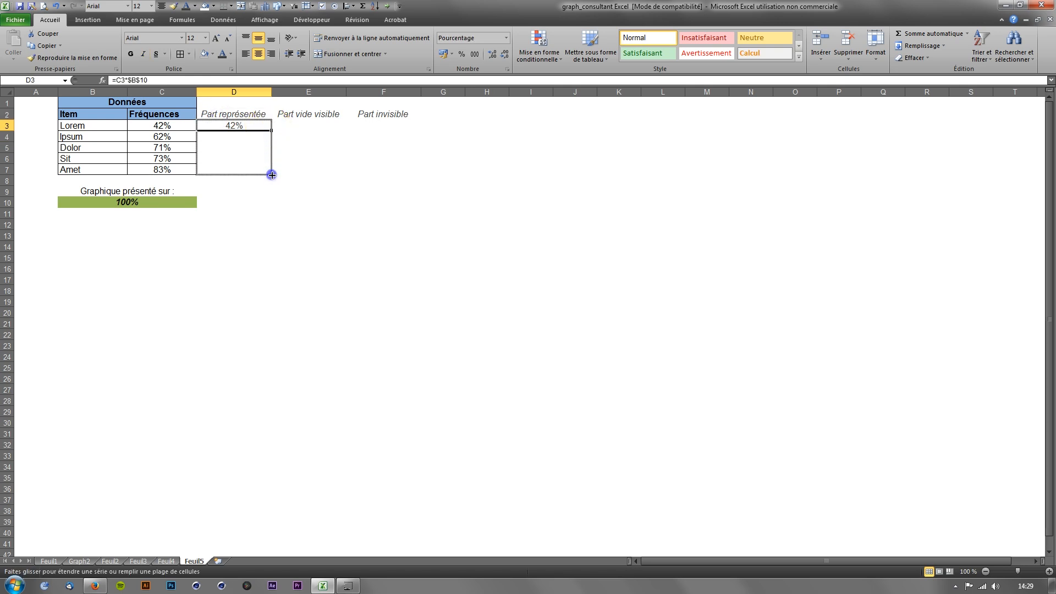
left_click_drag(272, 175, 272, 175)
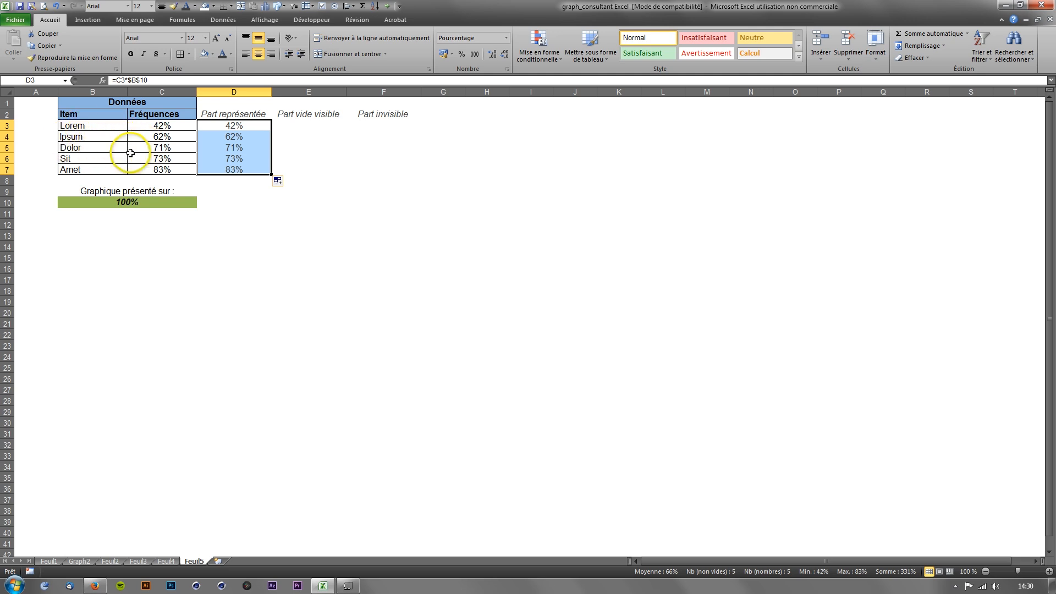
left_click(233, 127)
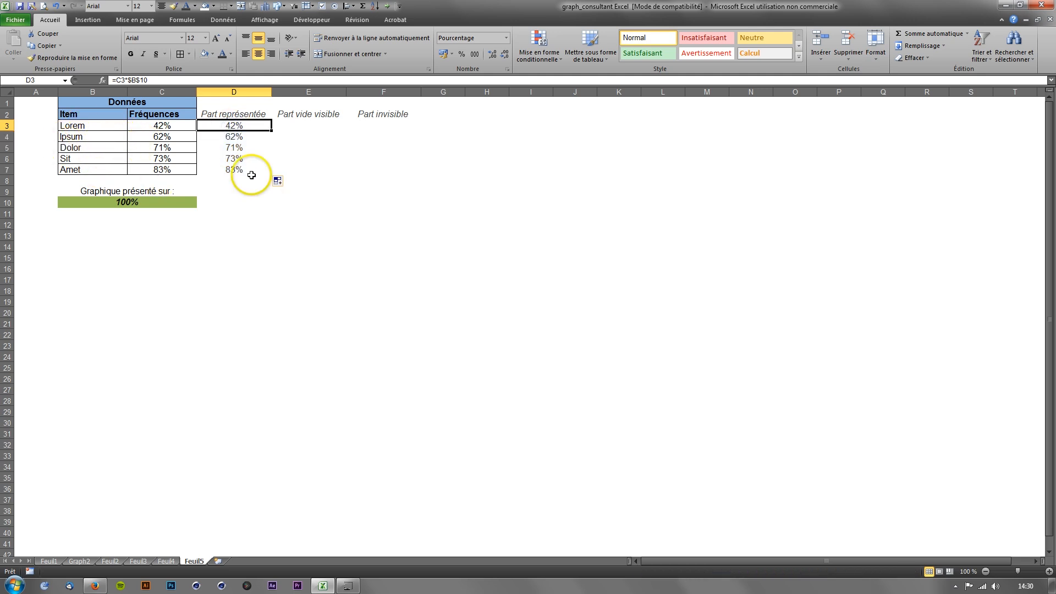
Set the display percentage in B10 to 50% and compare the represented part in D3 with the frequency in C3
left_click(152, 202)
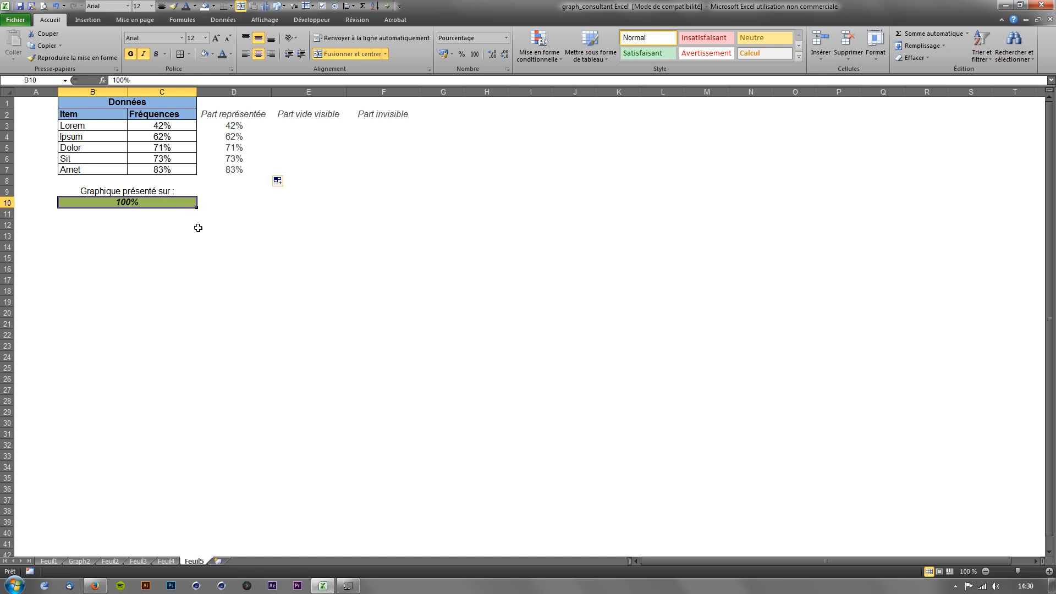
type("50")
key("Return")
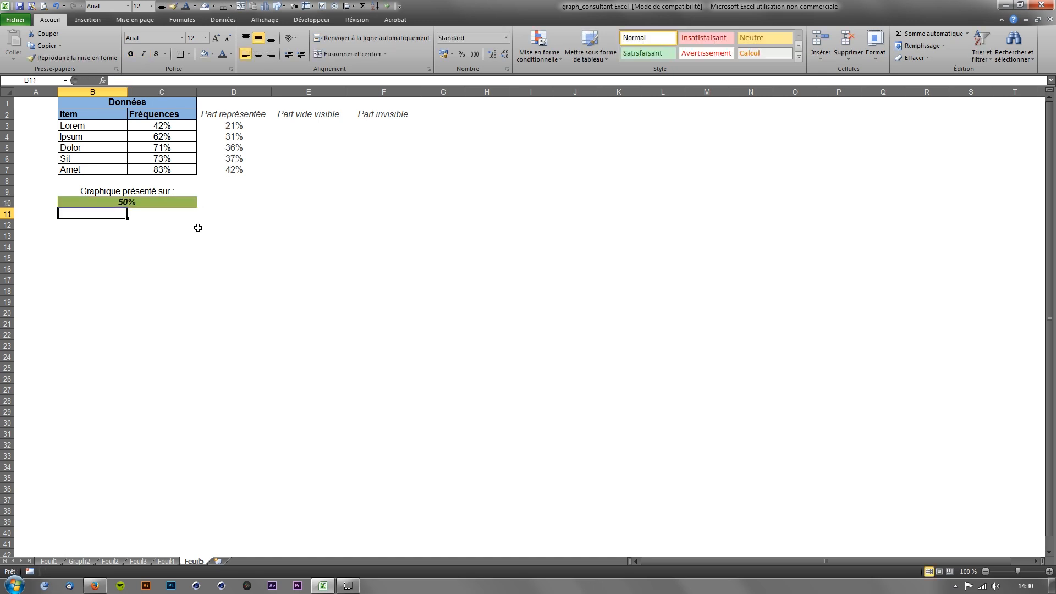
left_click(226, 125)
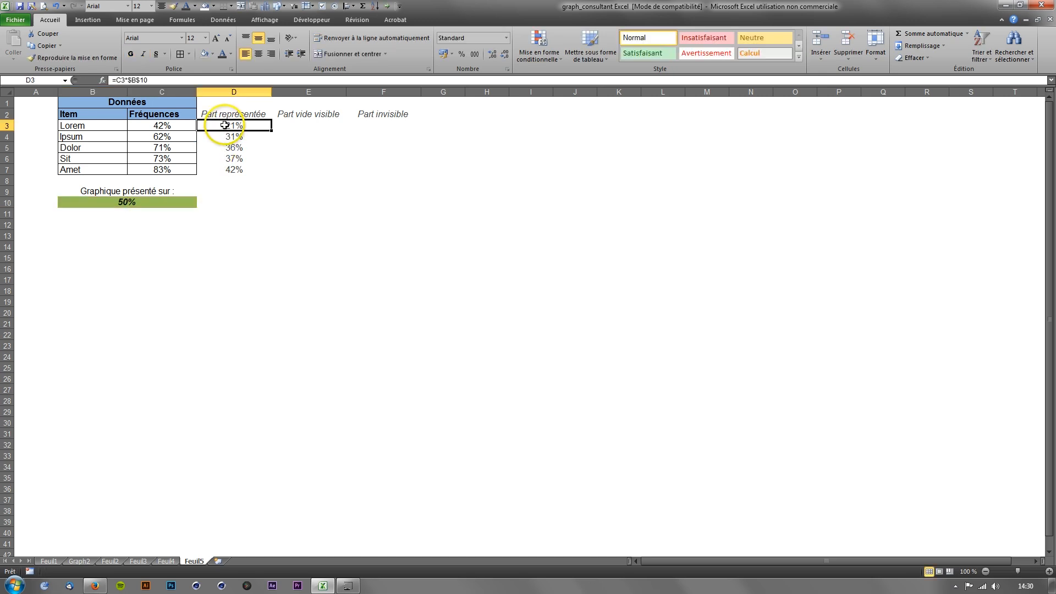
left_click(163, 125)
left_click(225, 125)
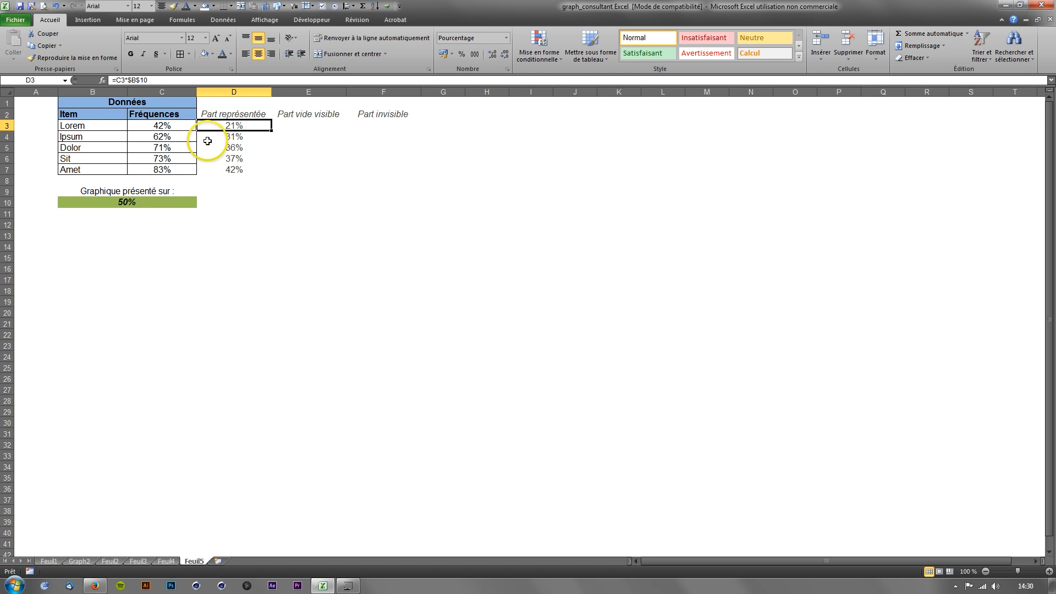
Set the "Graphique présenté sur" percentage in B10 to 75%
left_click(142, 202)
type("75")
key("Return")
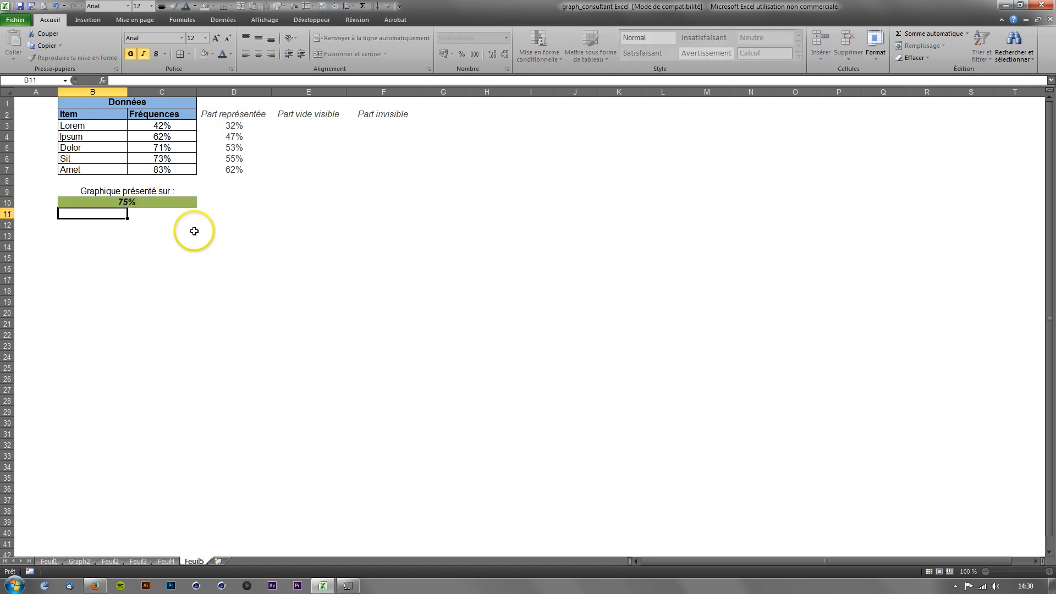
Review Lorem's frequency and represented part, and examine the empty visible ring segments of the finished chart on Feuil4
left_click(174, 122)
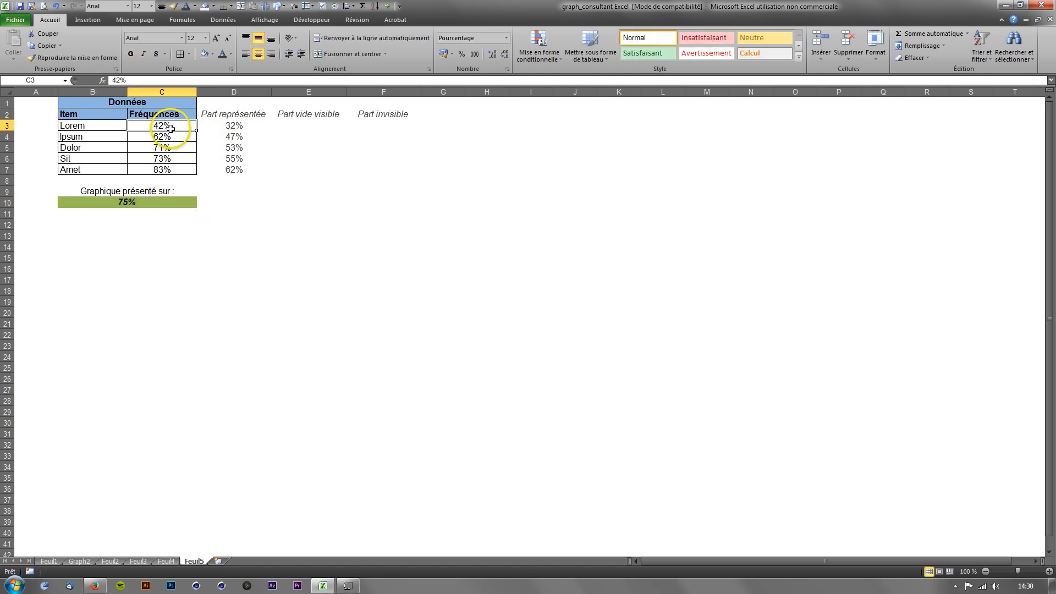
left_click(236, 114)
left_click(236, 125)
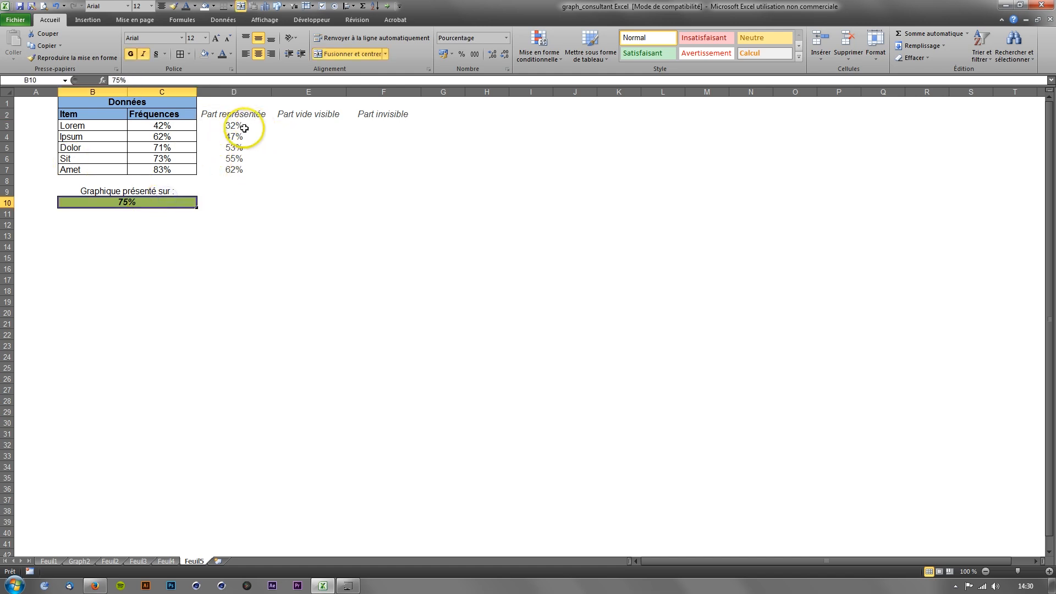
left_click(309, 125)
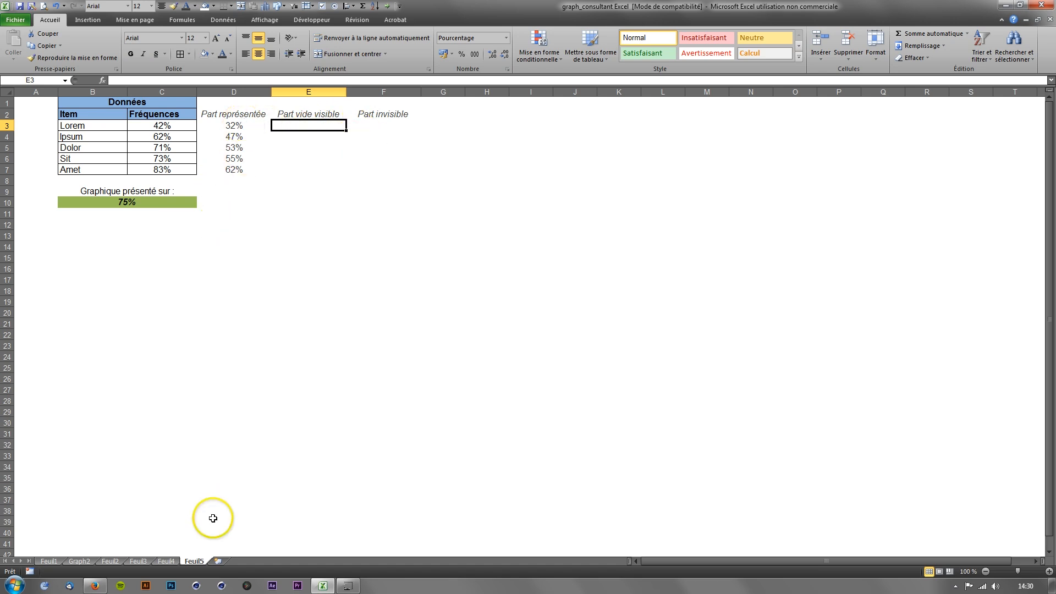
left_click(166, 561)
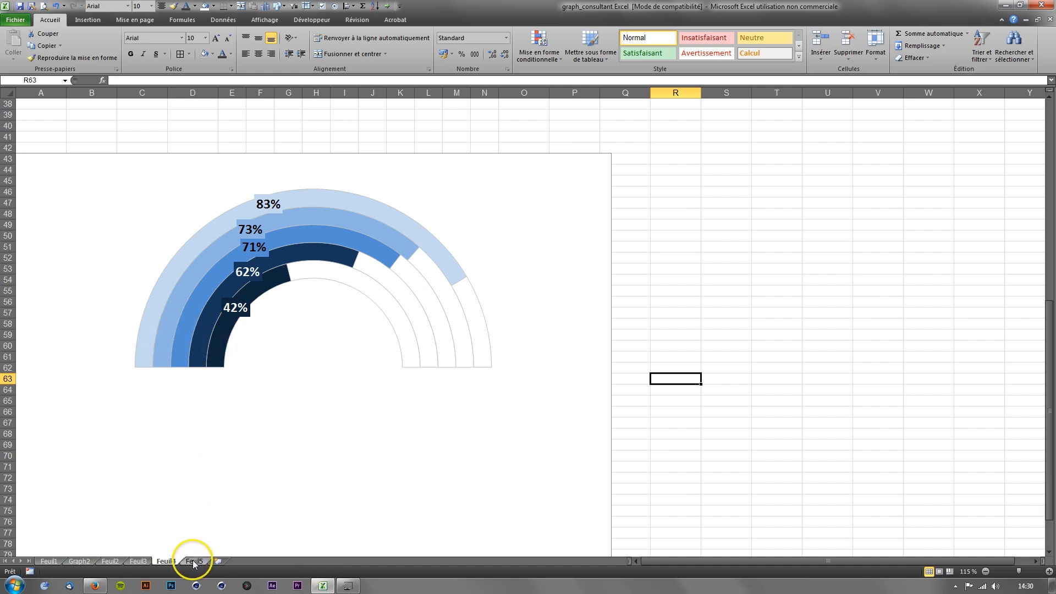
left_click(308, 270)
left_click(309, 271)
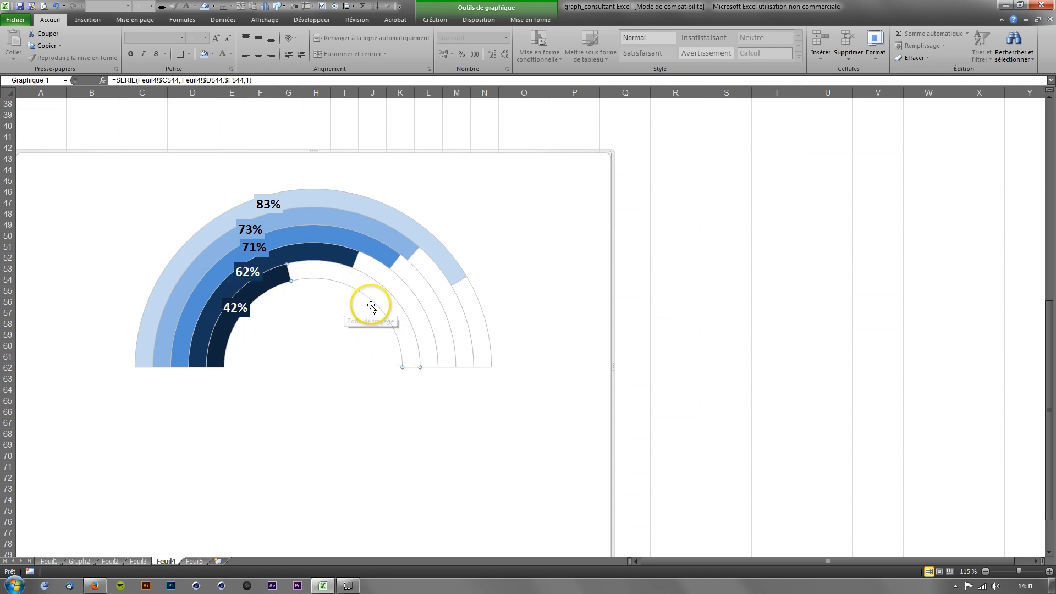
left_click(412, 308)
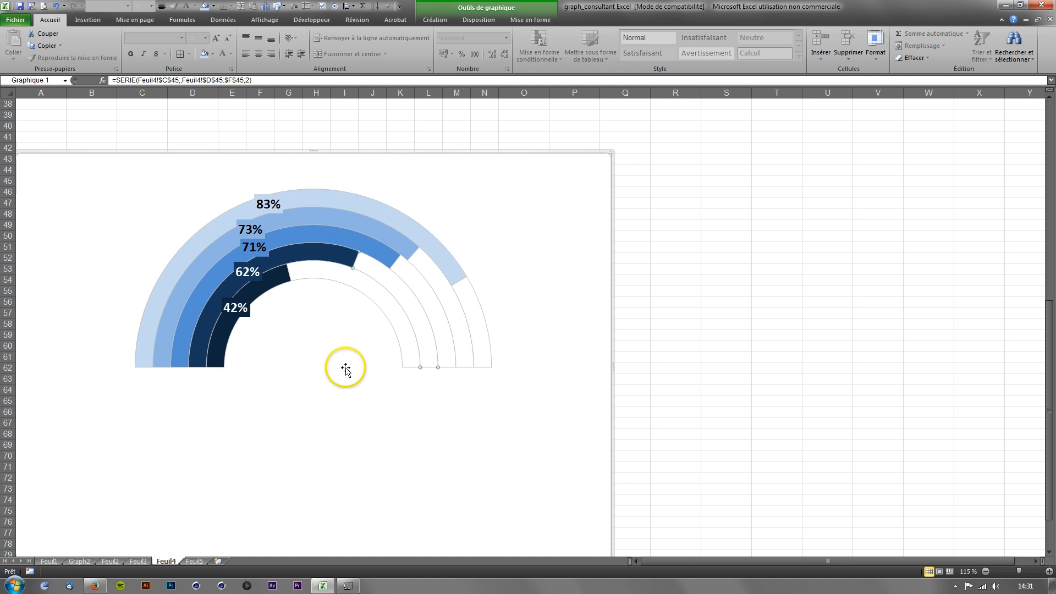
Enter =$B$10-D3 in E3 on Feuil5 as Lorem's "Part vide visible" and check the sum of D3 and E3
left_click(194, 561)
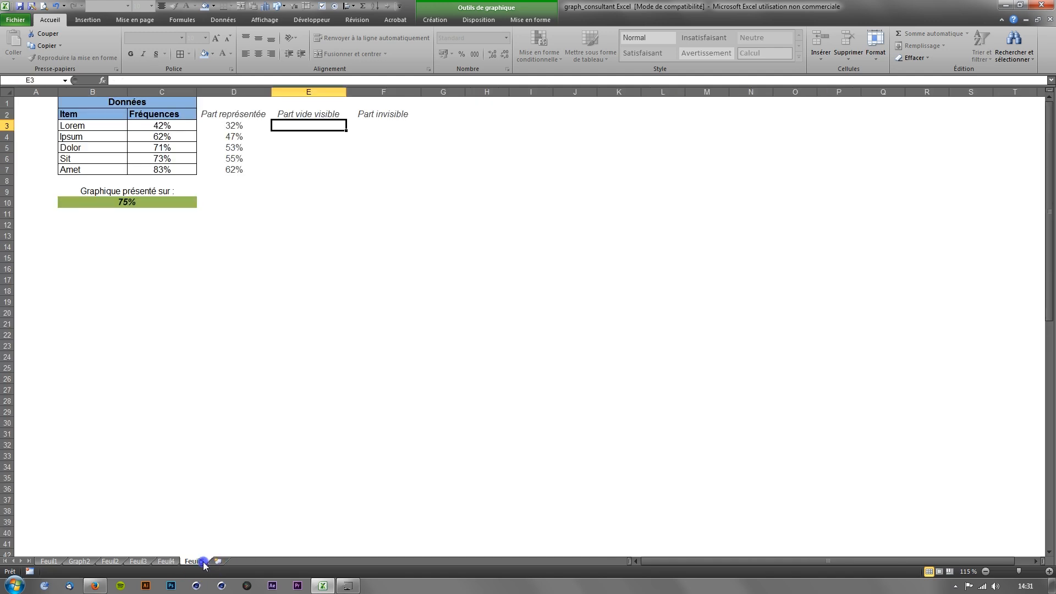
left_click(308, 114)
left_click(311, 122)
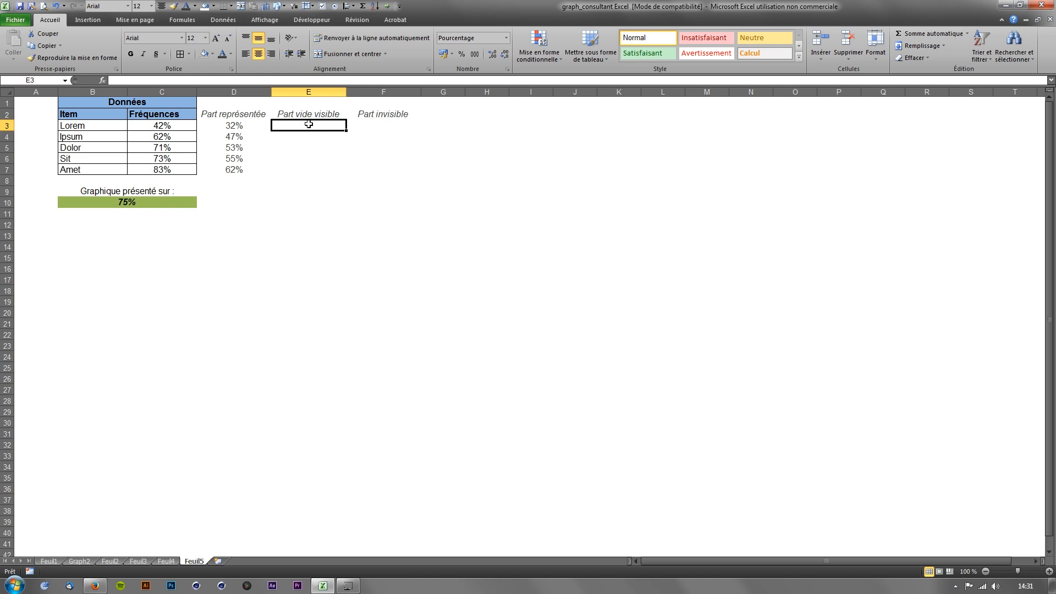
type("=")
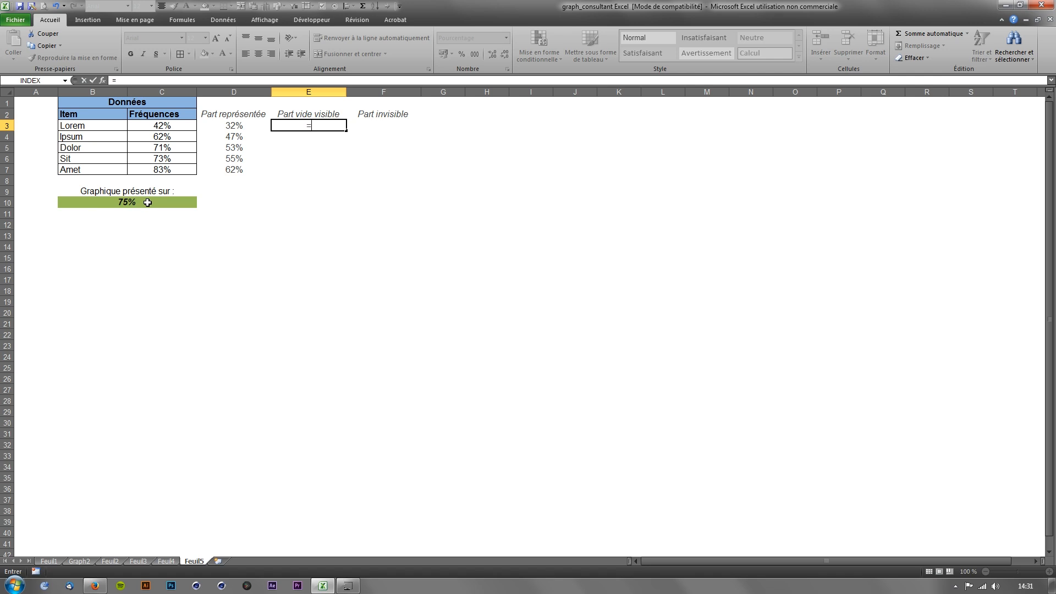
left_click(113, 204)
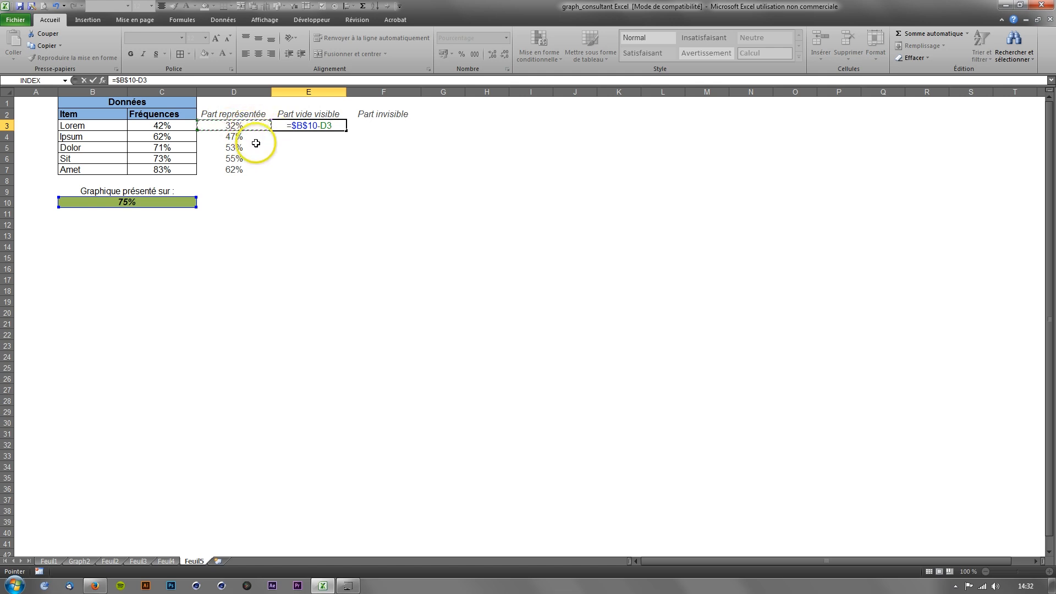
key("Return")
left_click(330, 126)
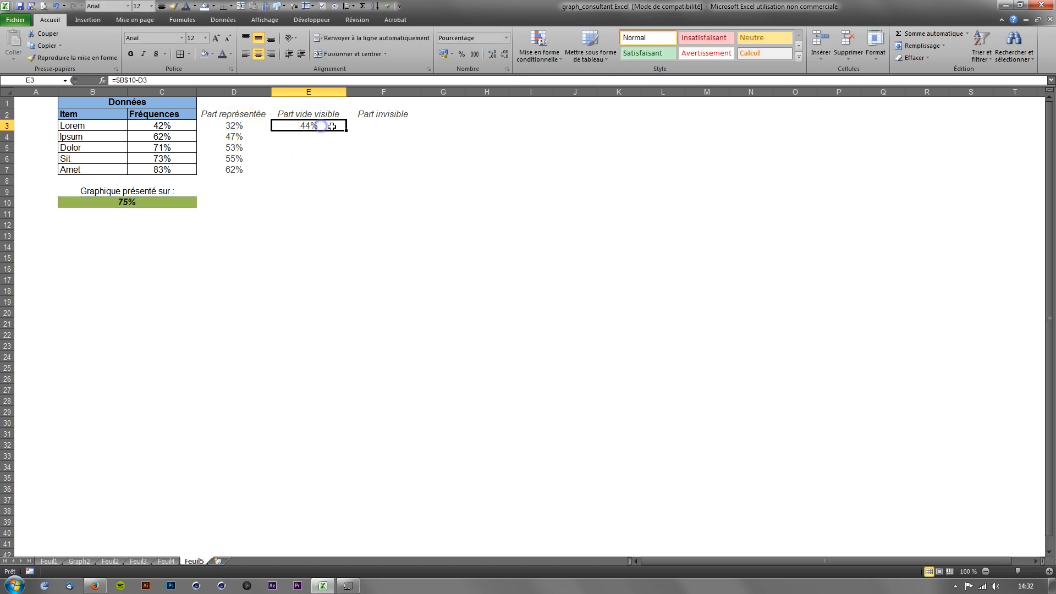
left_click(244, 126)
left_click(302, 126, "ctrl")
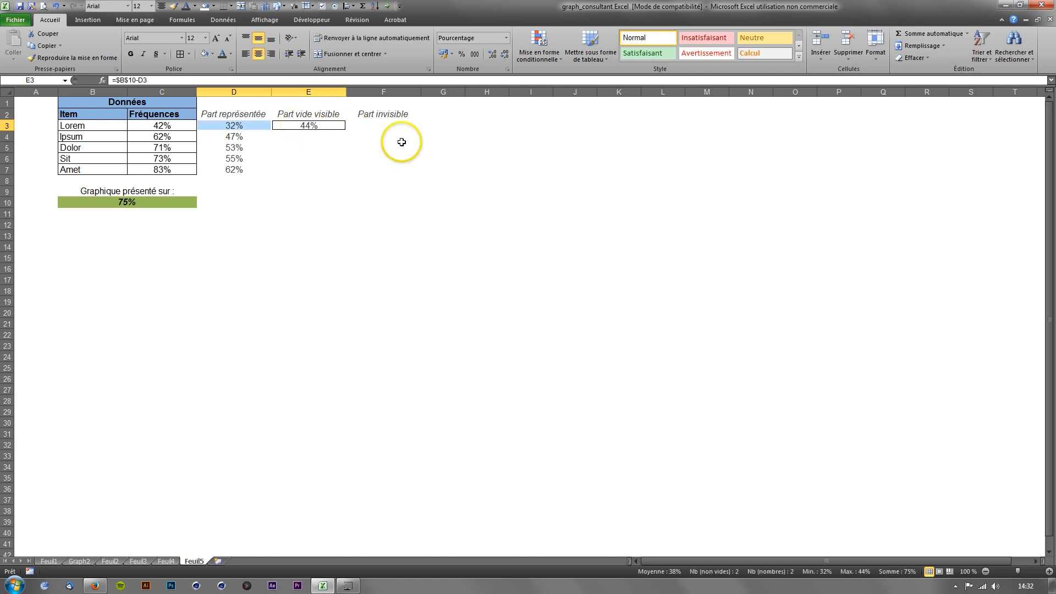
Set the "Graphique présenté sur" percentage in B10 to 100% and compare Lorem's values in C3, D3 and E3
left_click(150, 202)
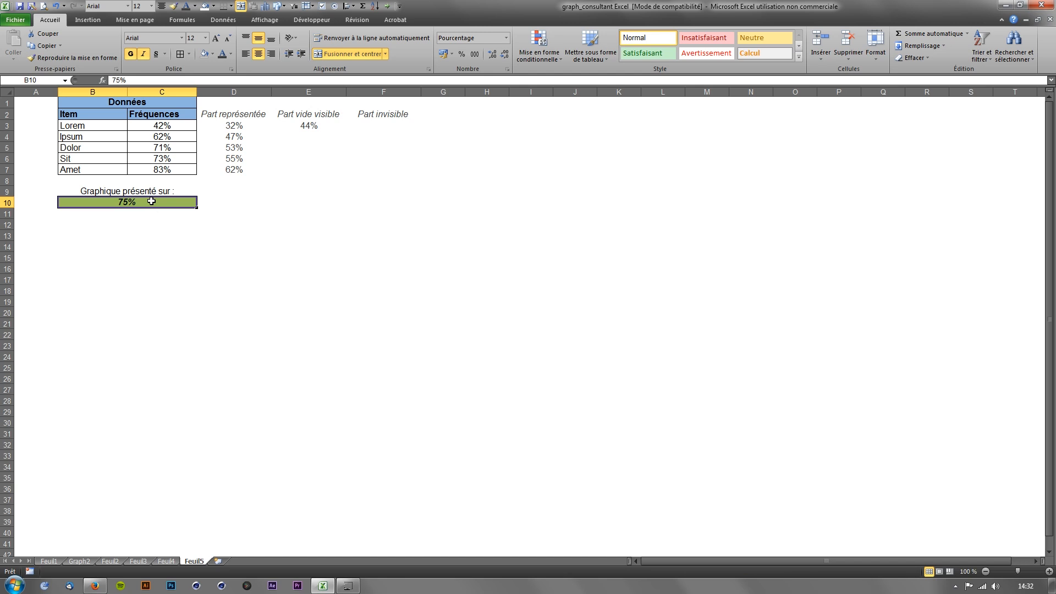
type("100")
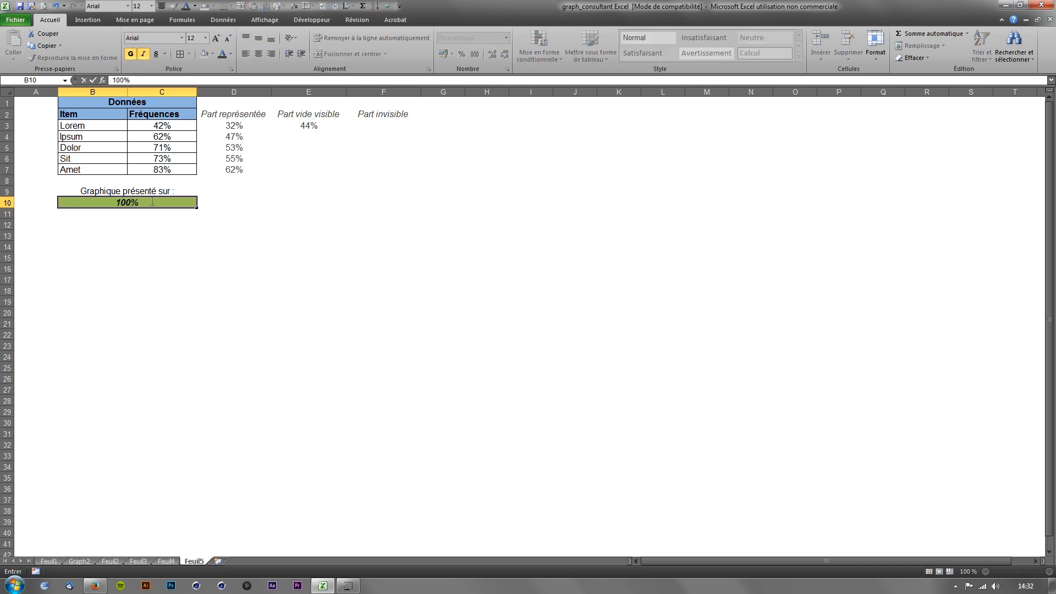
key("Return")
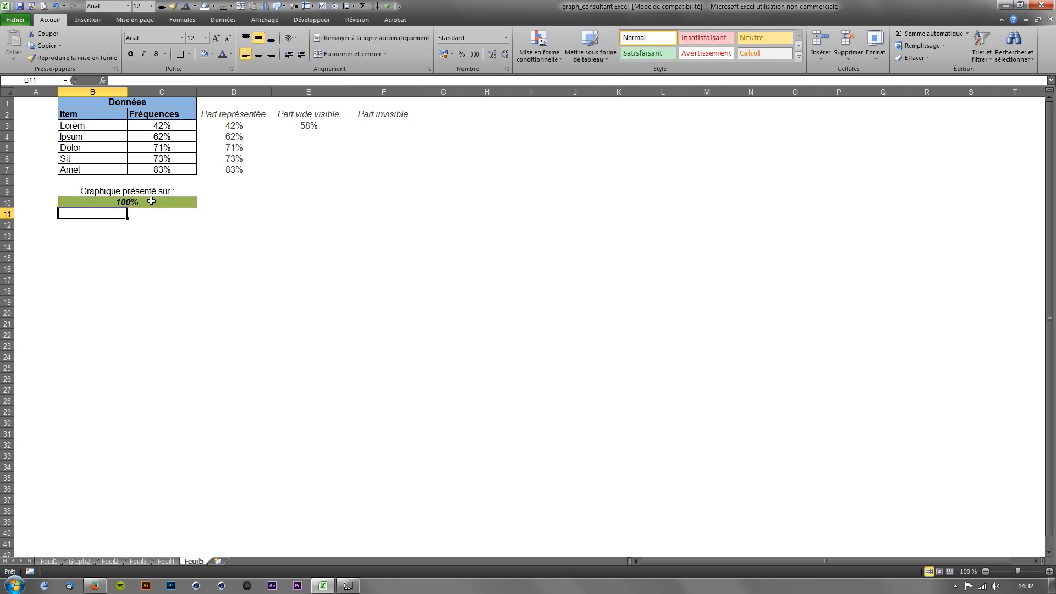
left_click(180, 125)
left_click(231, 126)
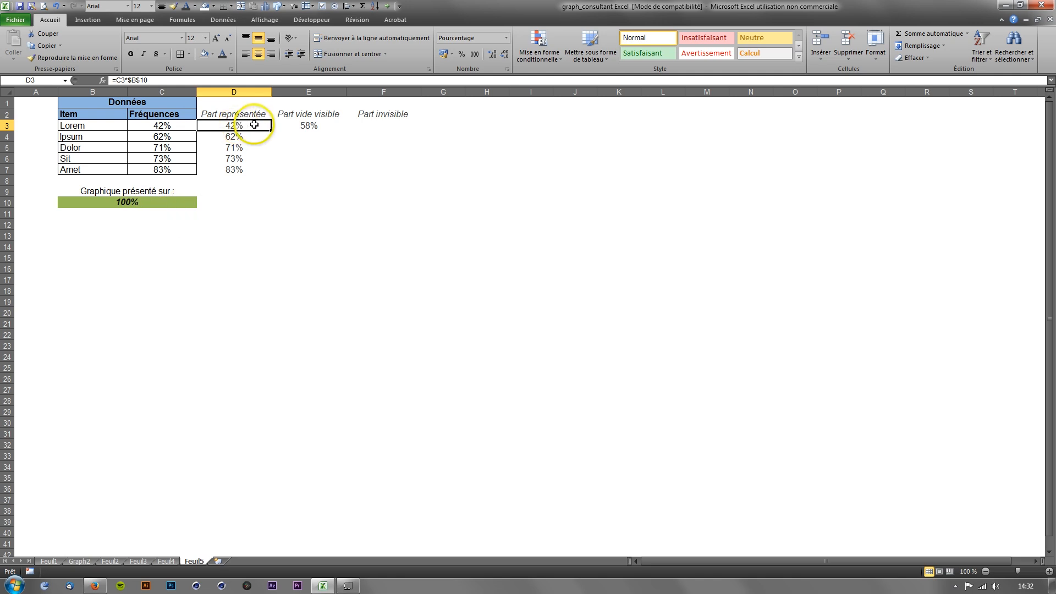
left_click(321, 125)
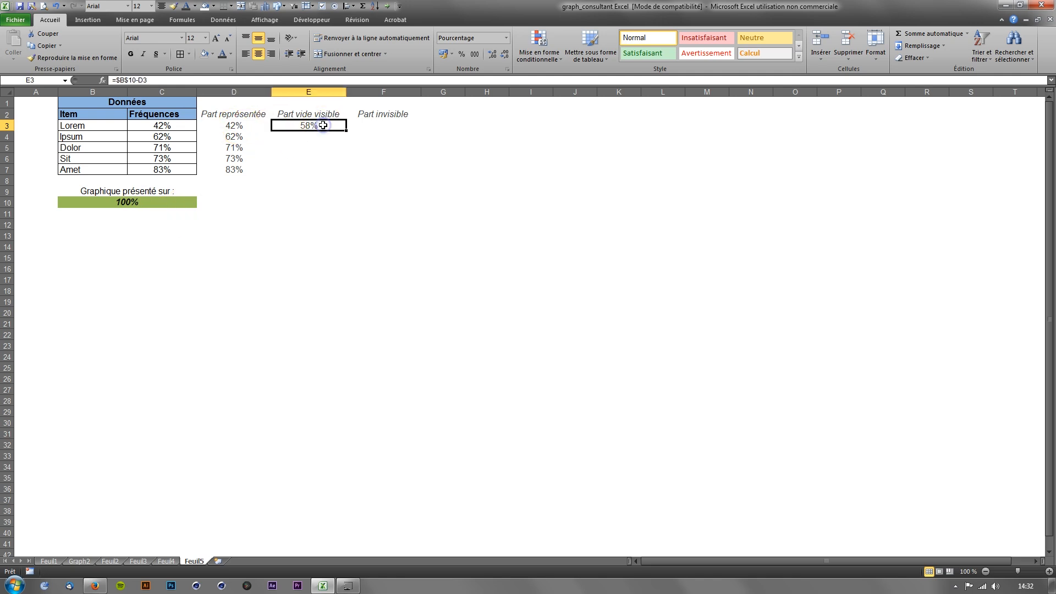
left_click(238, 125)
left_click(303, 126)
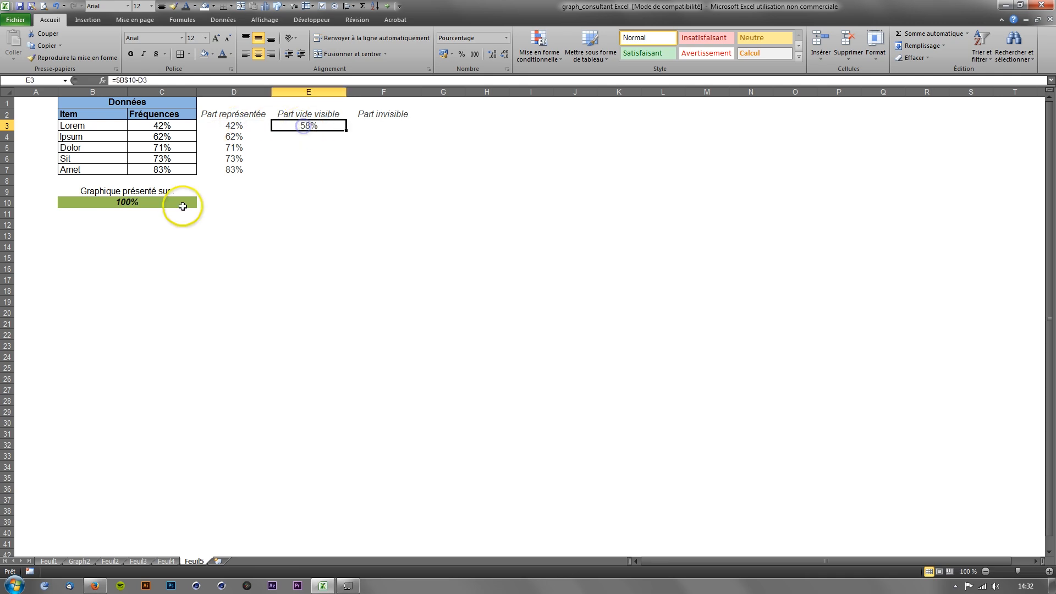
Set the display percentage in B10 to 50% and compare Lorem's frequency in C3 with the represented part in D3
left_click(179, 204)
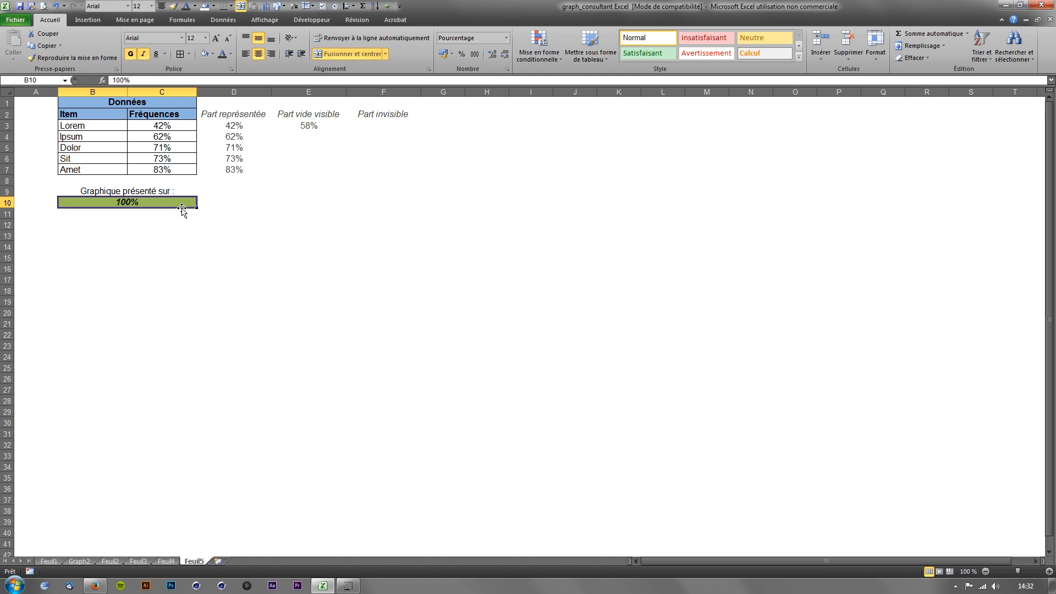
type("50")
key("Return")
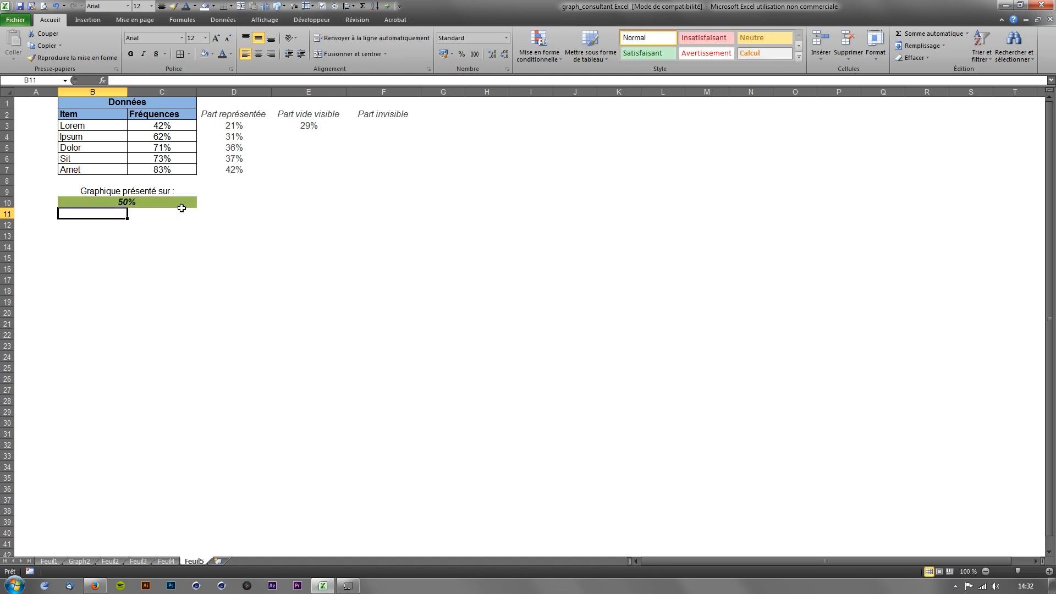
left_click(175, 124)
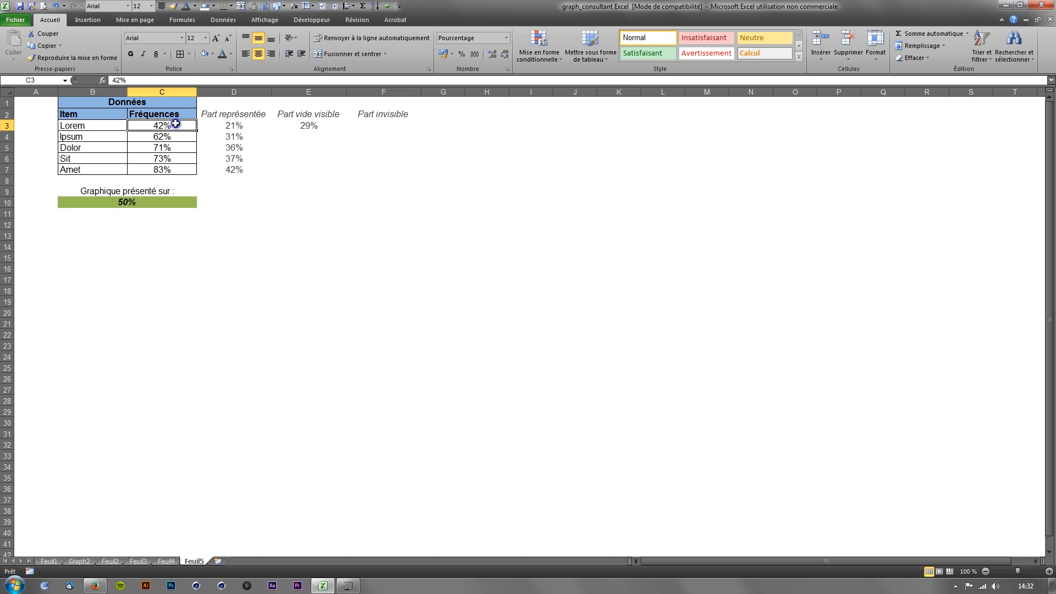
left_click(227, 126)
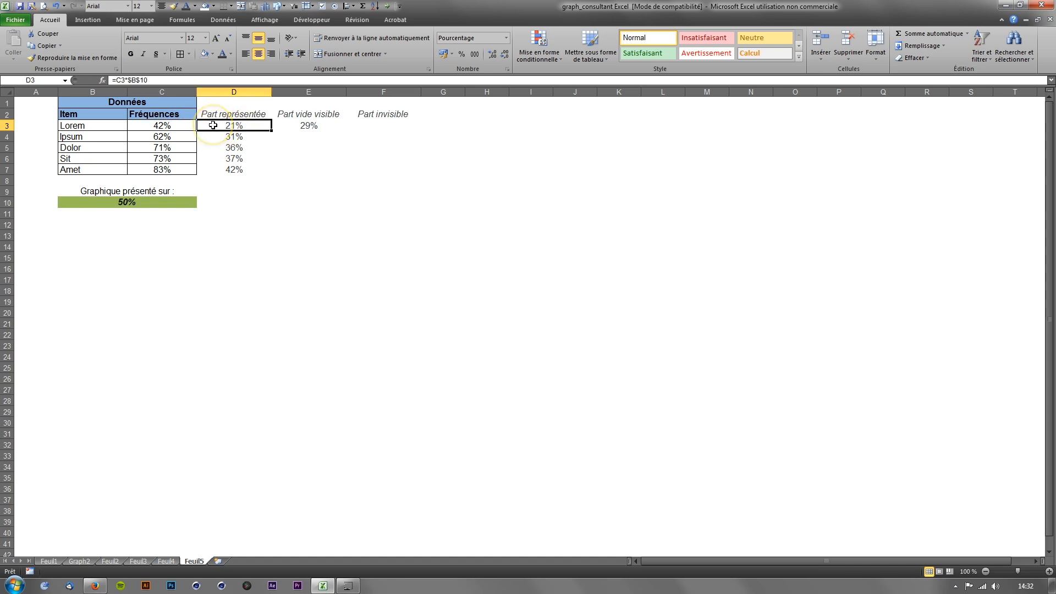
left_click(139, 201)
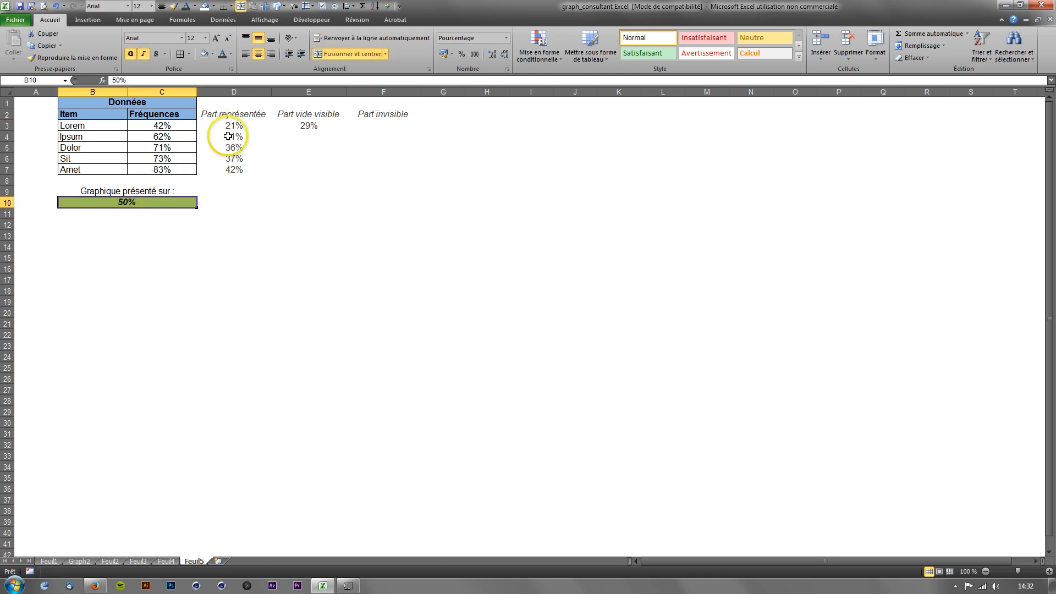
Fill the "Part vide visible" formula from E3 down to E7 for the remaining items
left_click(294, 127)
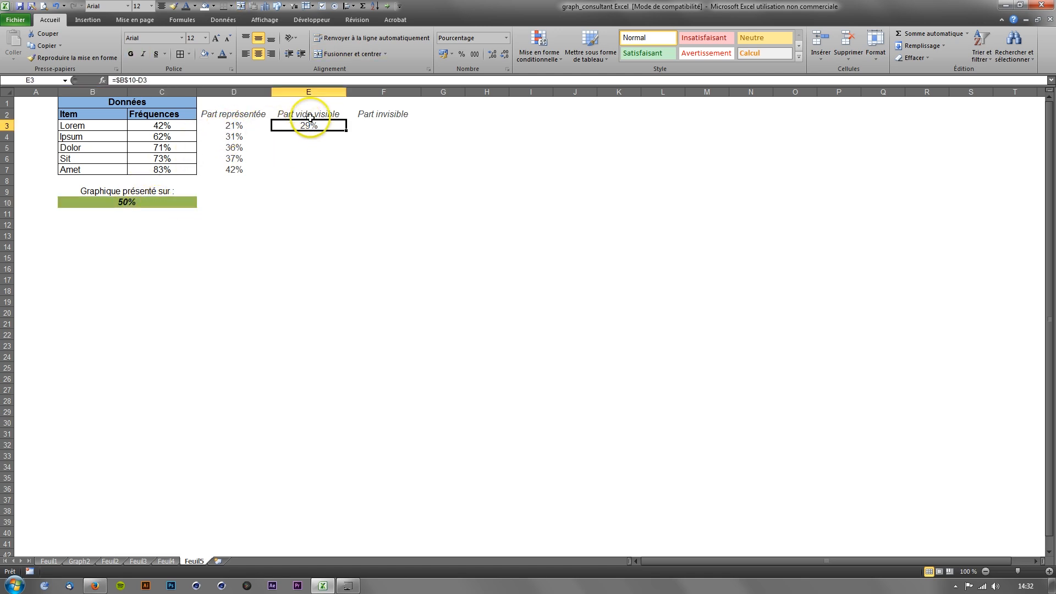
left_click(380, 126)
left_click(316, 125)
left_click_drag(346, 132, 345, 179)
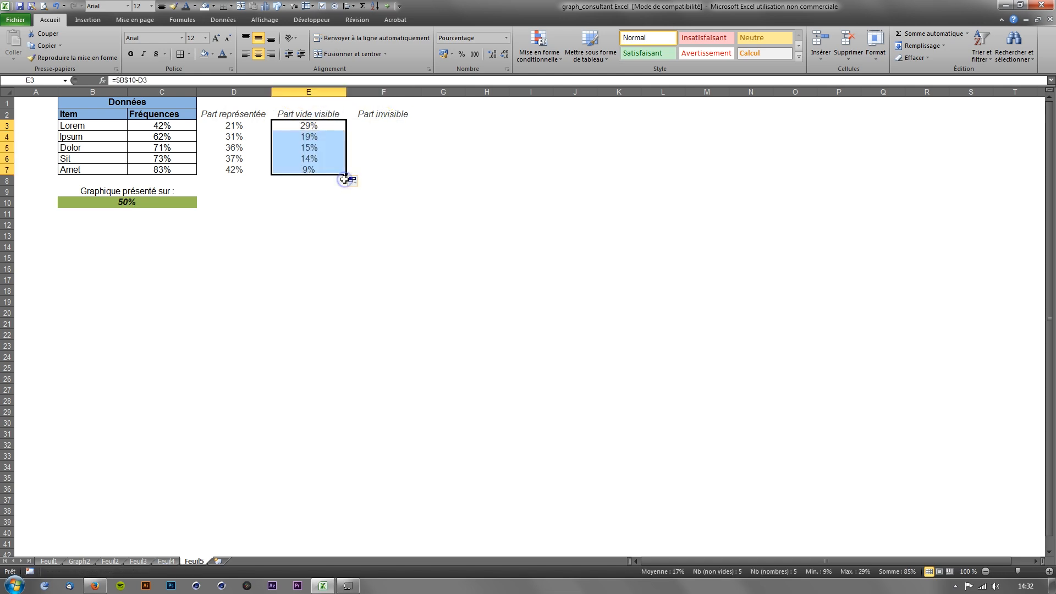
left_click(320, 126)
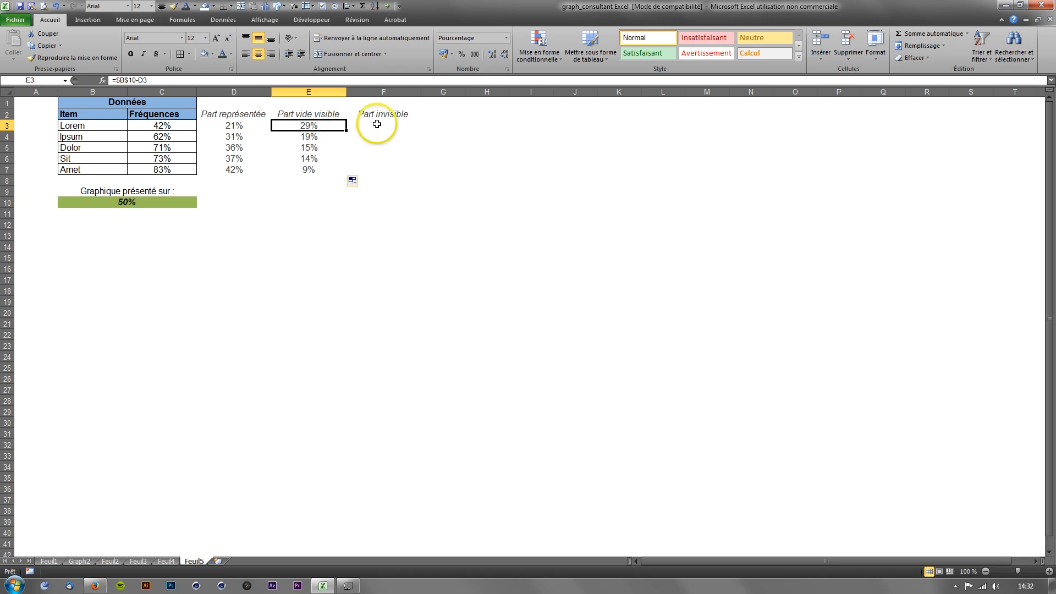
Examine the invisible lower segment of each ring in the finished chart on Feuil4 as a reference for "Part invisible"
left_click_drag(377, 124, 373, 173)
left_click(168, 561)
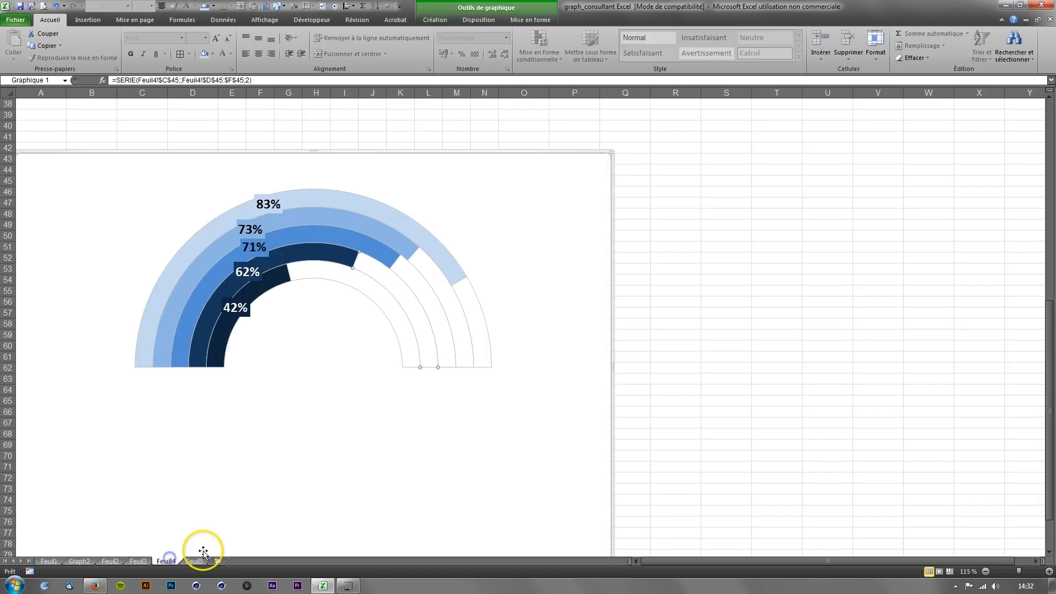
left_click(412, 378)
left_click(412, 377)
left_click(429, 385)
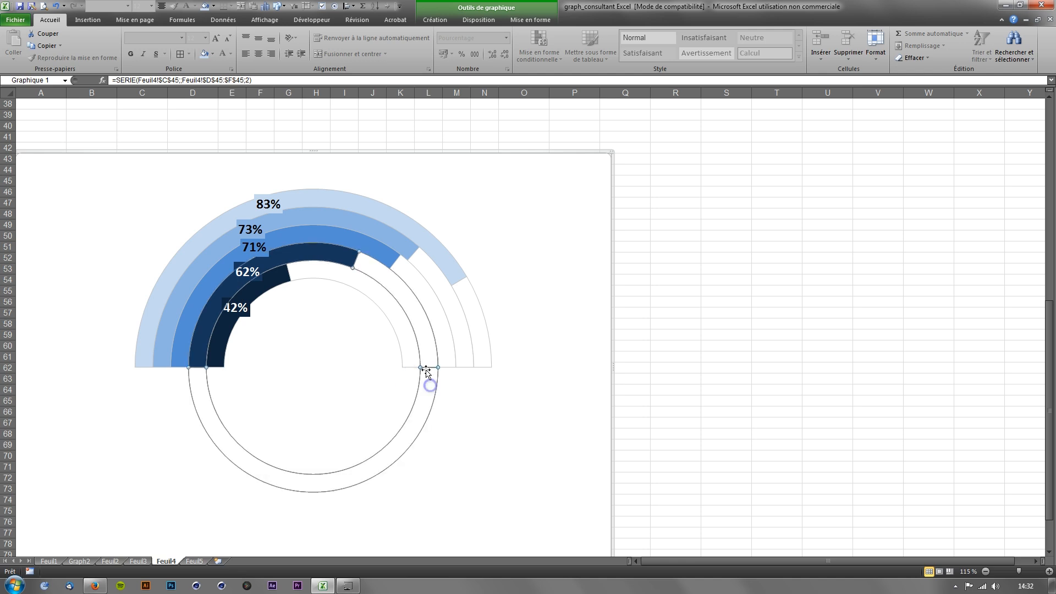
left_click(434, 374)
left_click(415, 377)
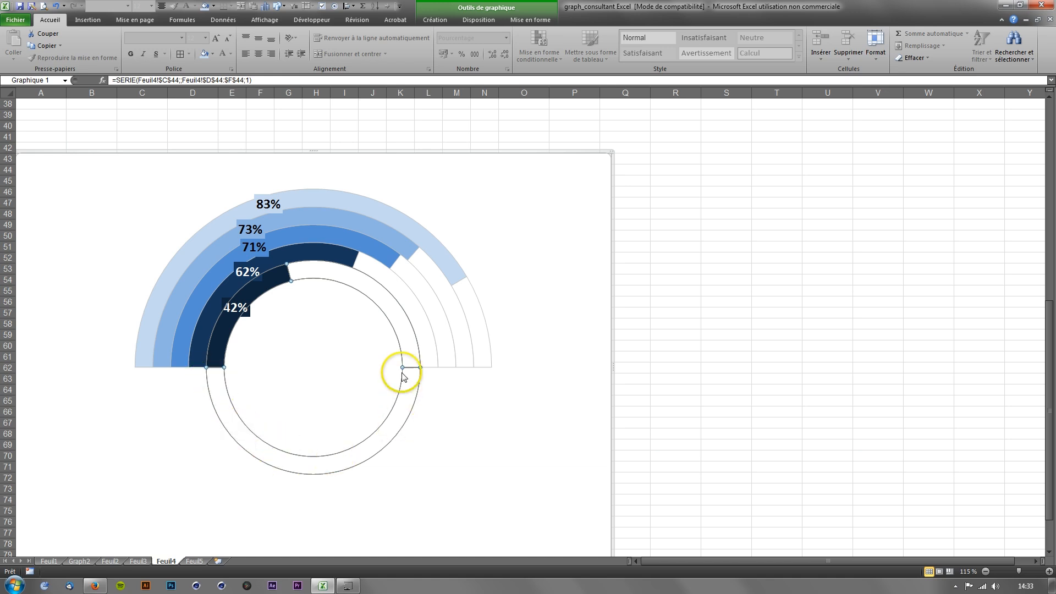
left_click(428, 373)
left_click(449, 378)
left_click(467, 378)
left_click(484, 378)
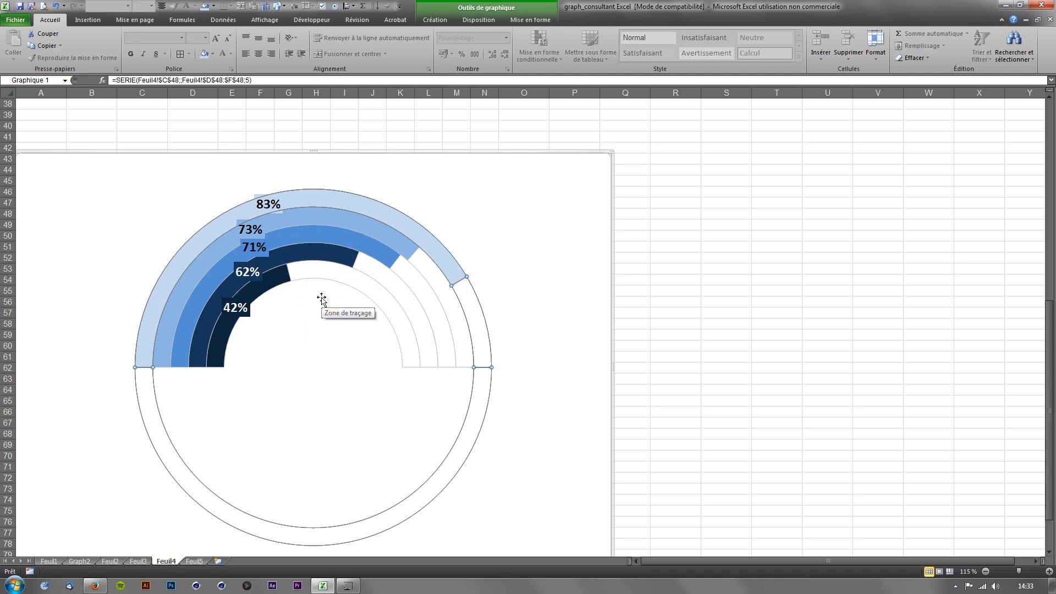
left_click(312, 286)
Insert a trial pie chart from Lorem's values in D3:E3 on Feuil5 and delete it
left_click(190, 561)
left_click(230, 119)
left_click_drag(229, 126, 307, 127)
left_click(201, 27)
left_click(88, 20)
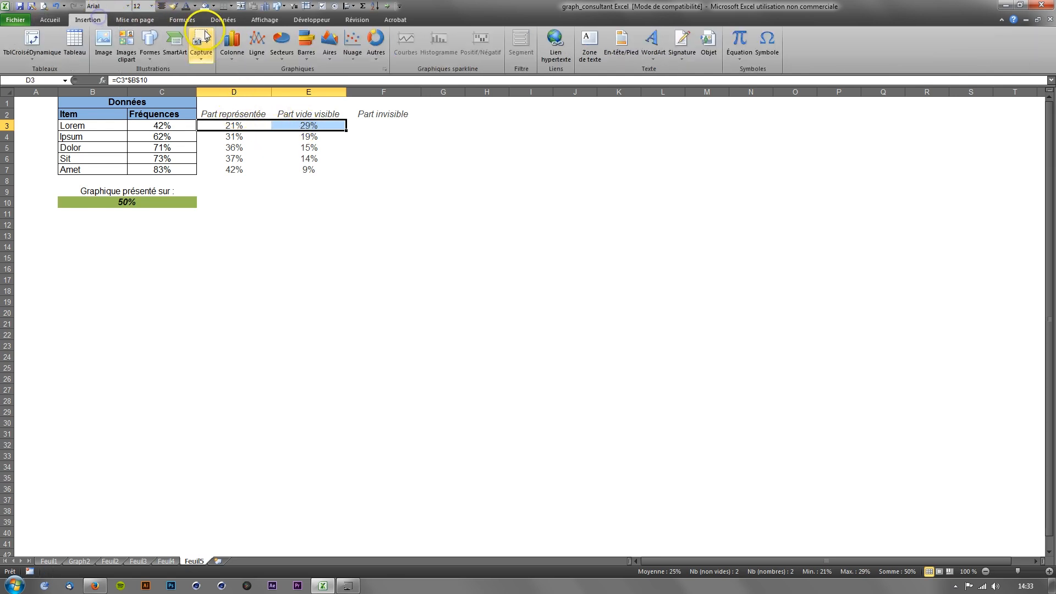
left_click(275, 54)
left_click(284, 89)
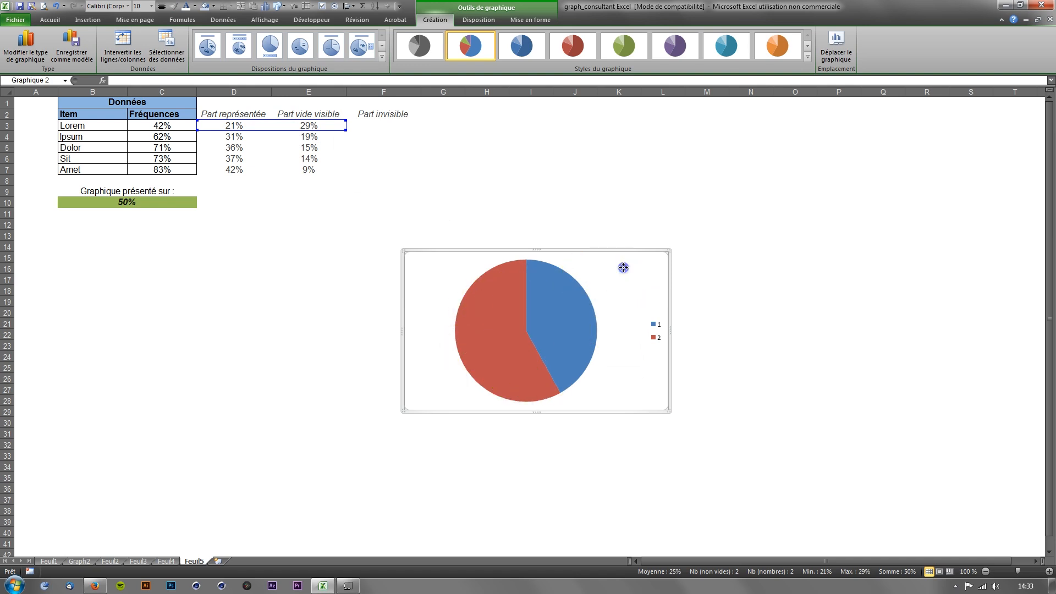
key("Delete")
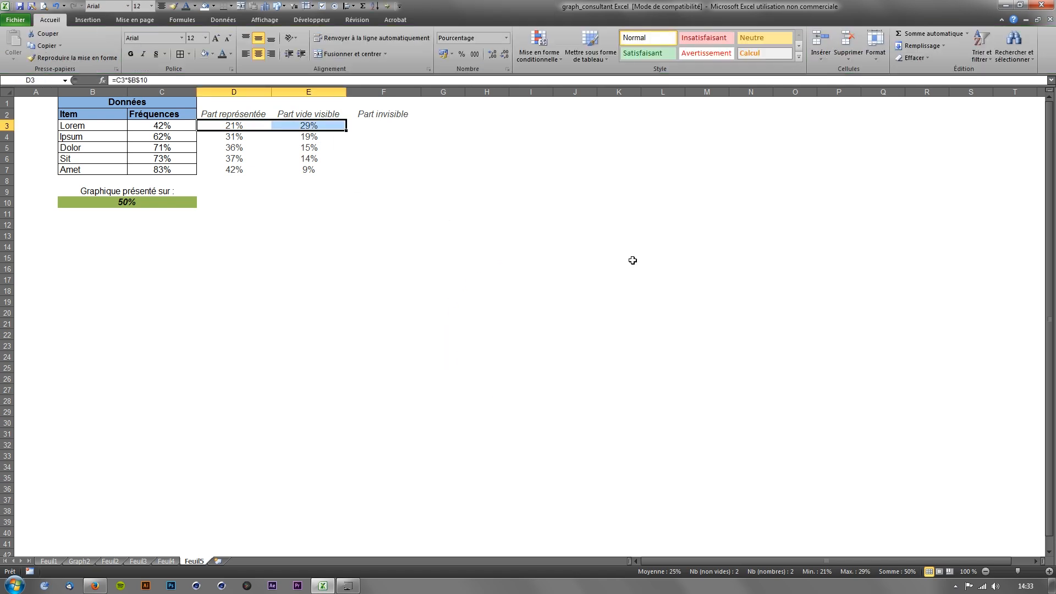
Enter the "Part invisible" formula =1-(D3+E3) for Lorem in F3
left_click(369, 123)
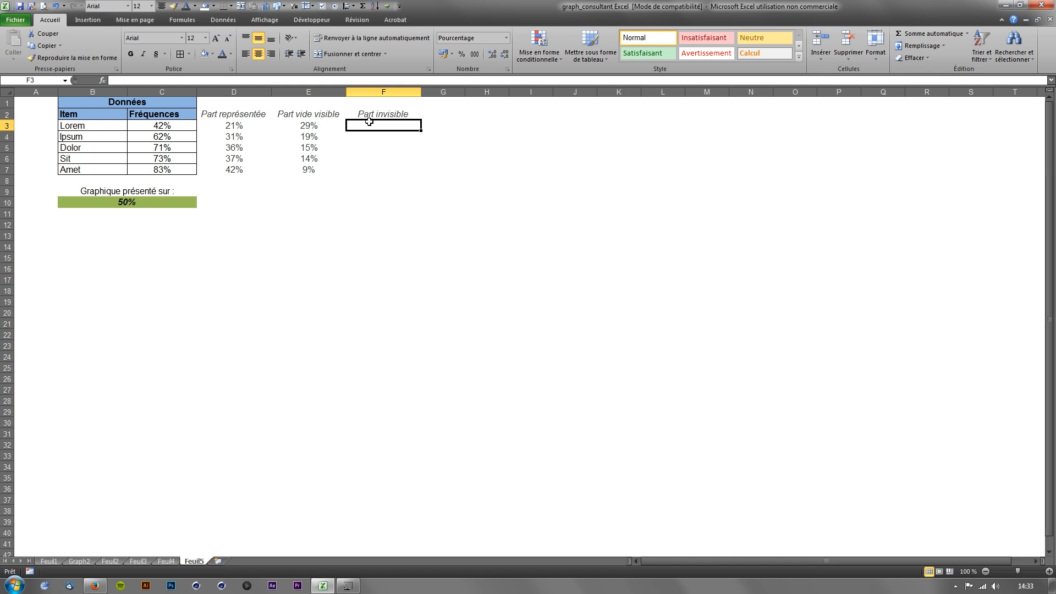
type("=1-")
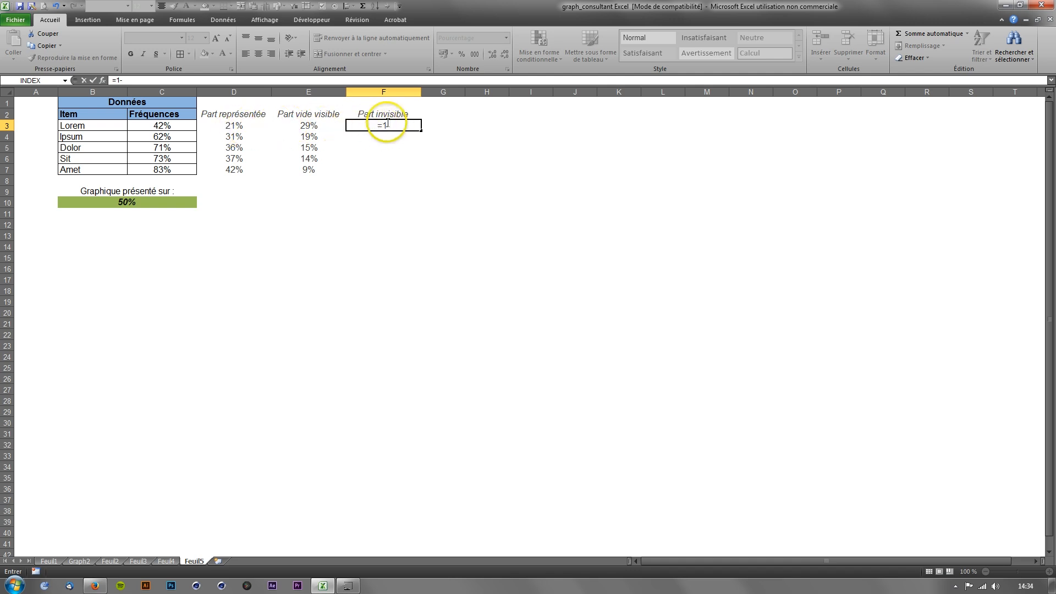
type("(")
left_click(240, 125)
type("+")
left_click(285, 125)
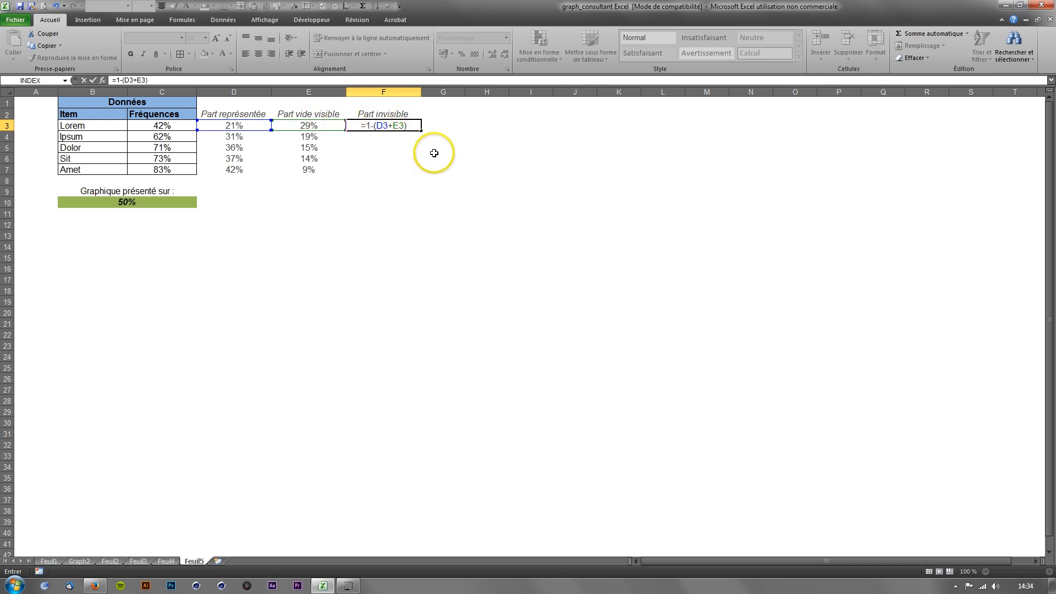
key("Return")
Fill the "Part invisible" formula from F3 down to F7 for the remaining items
left_click(388, 125)
left_click_drag(422, 130, 422, 174)
left_click_drag(390, 121, 391, 169)
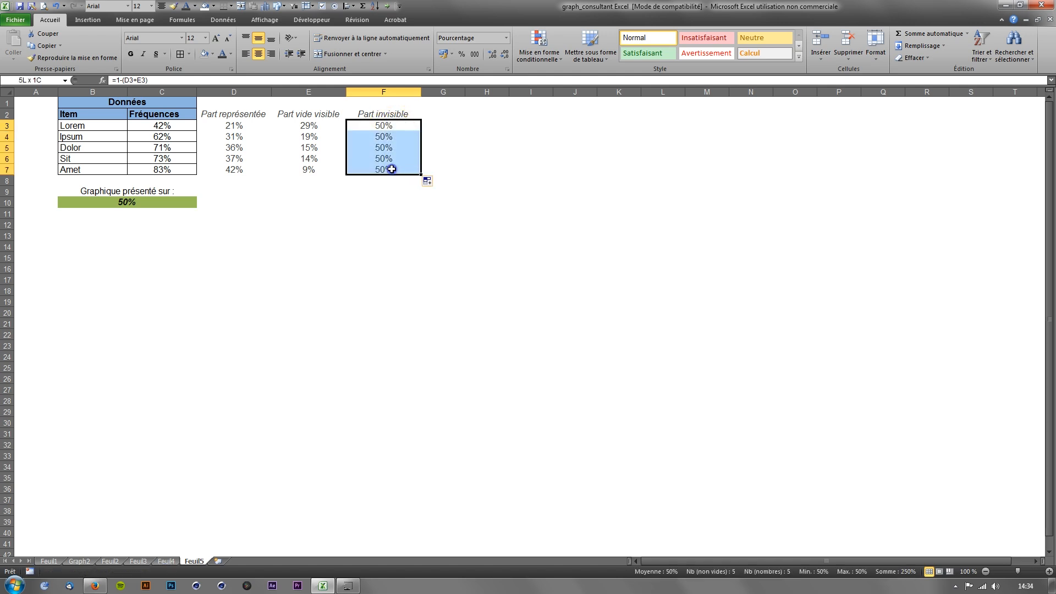
Examine the hidden lower half of the finished ring chart on Feuil4, then return to Feuil5
left_click(162, 561)
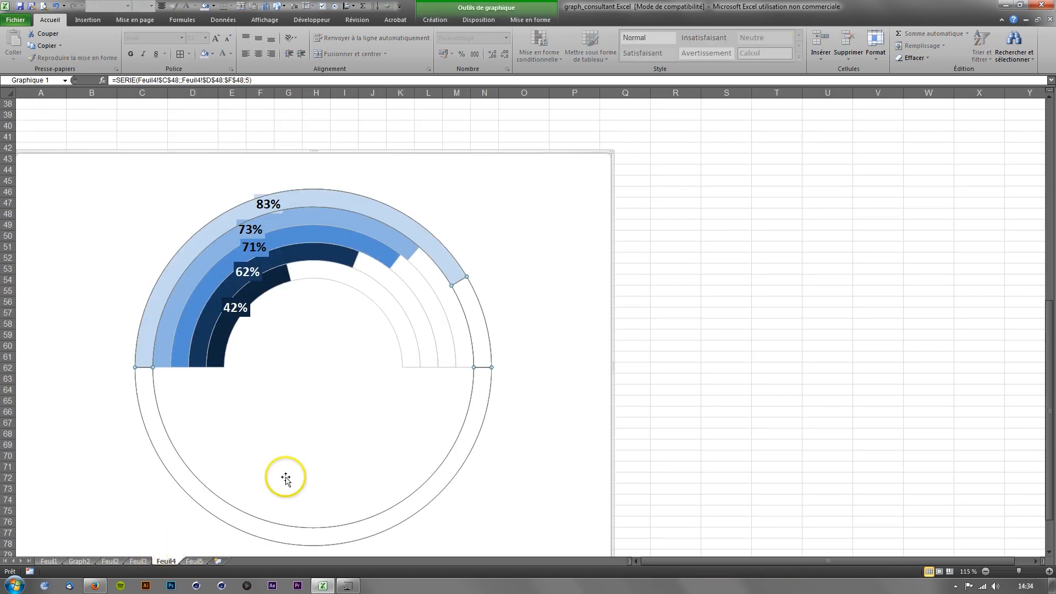
left_click(525, 361)
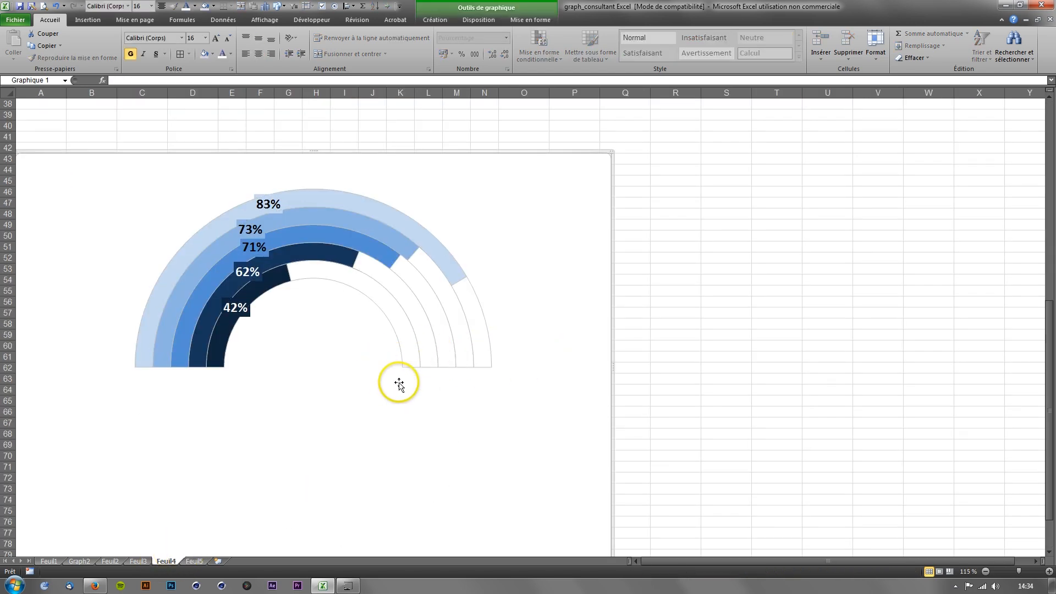
key("alt+d")
left_click_drag(381, 357, 345, 497)
left_click_drag(134, 378, 506, 515)
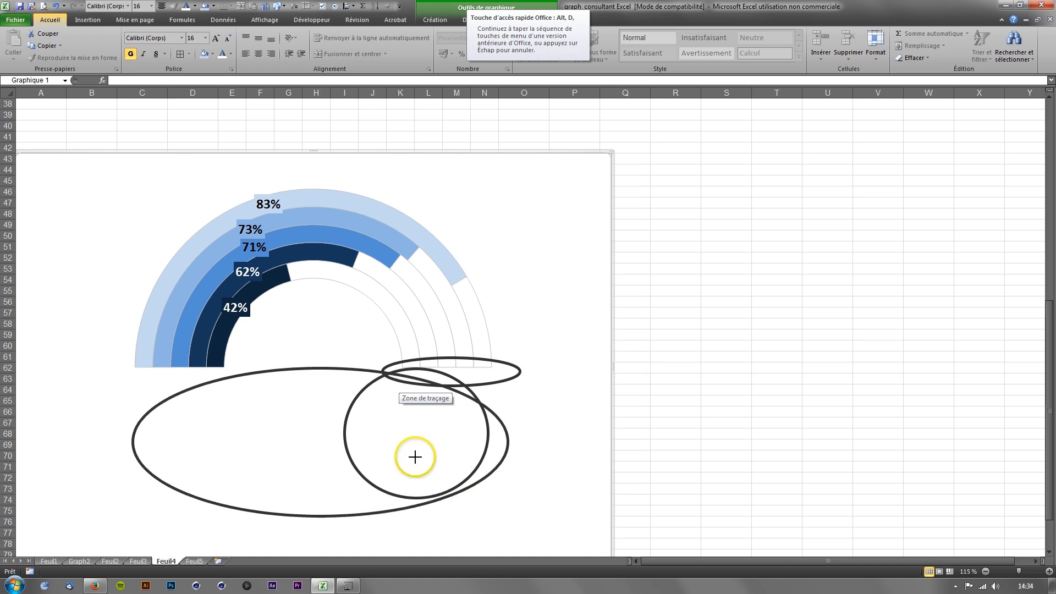
key("Escape")
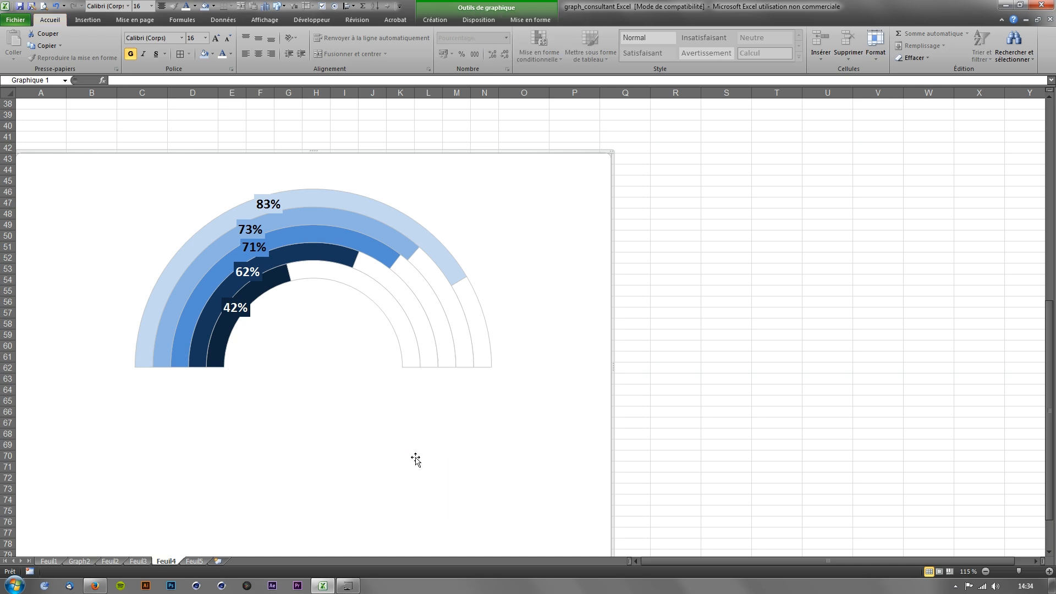
left_click(194, 561)
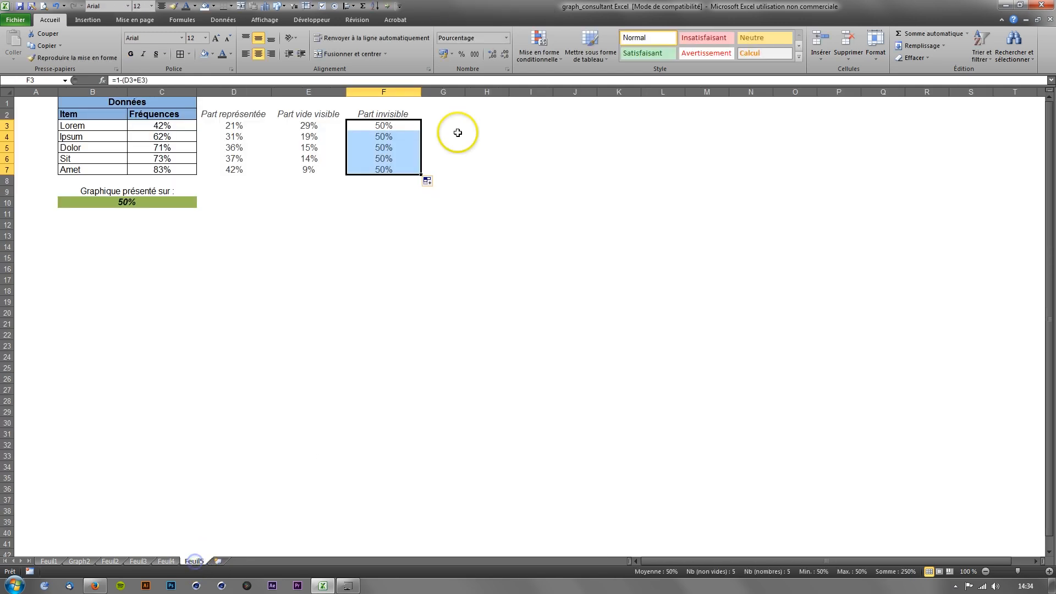
Try display percentages of 100% and 75% in B10 to test how the three helper columns respond
left_click(380, 126)
left_click(143, 206)
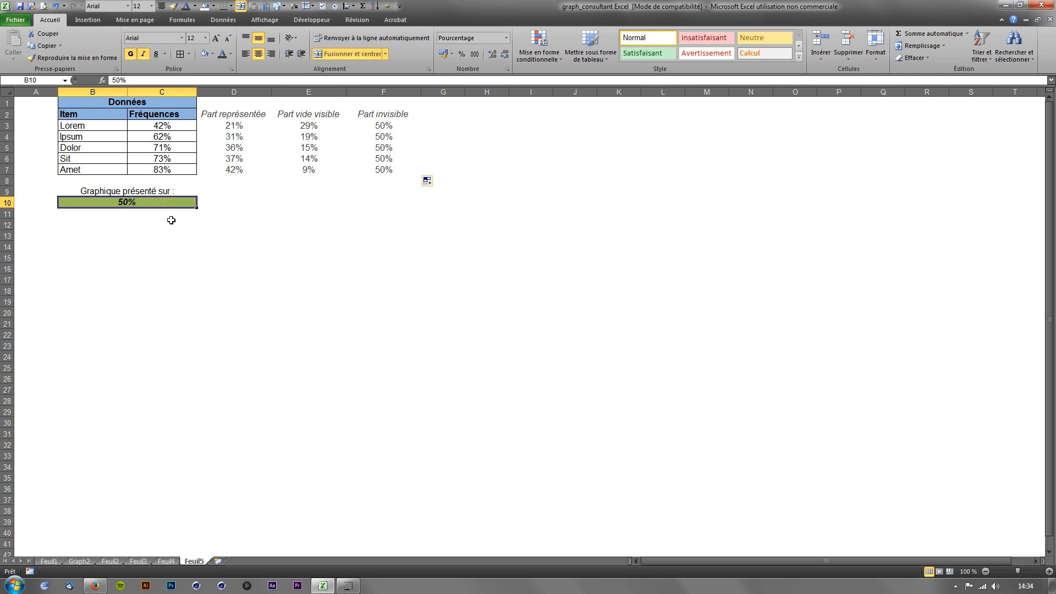
type("100%")
key("Return")
key("Up")
type("75%")
key("Return")
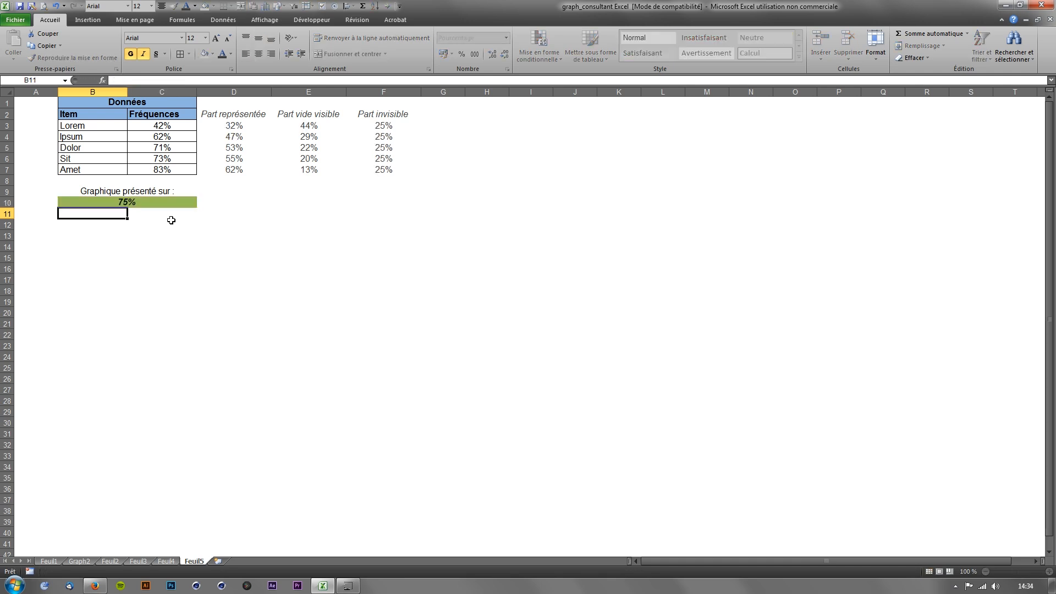
Set the display percentage in B10 to 100%
key("Up")
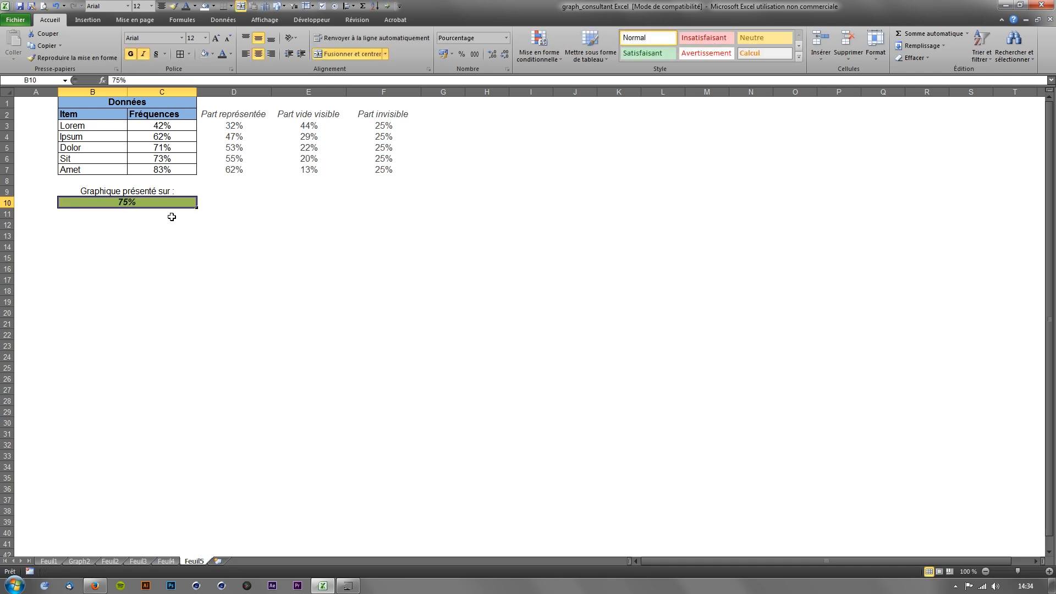
type("10%")
key("Return")
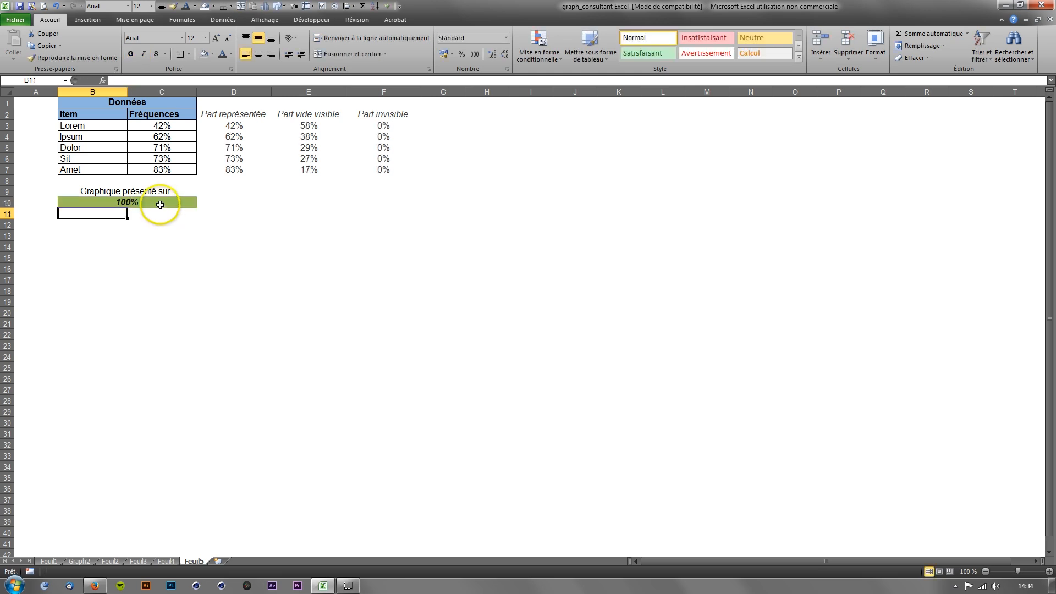
left_click(160, 204)
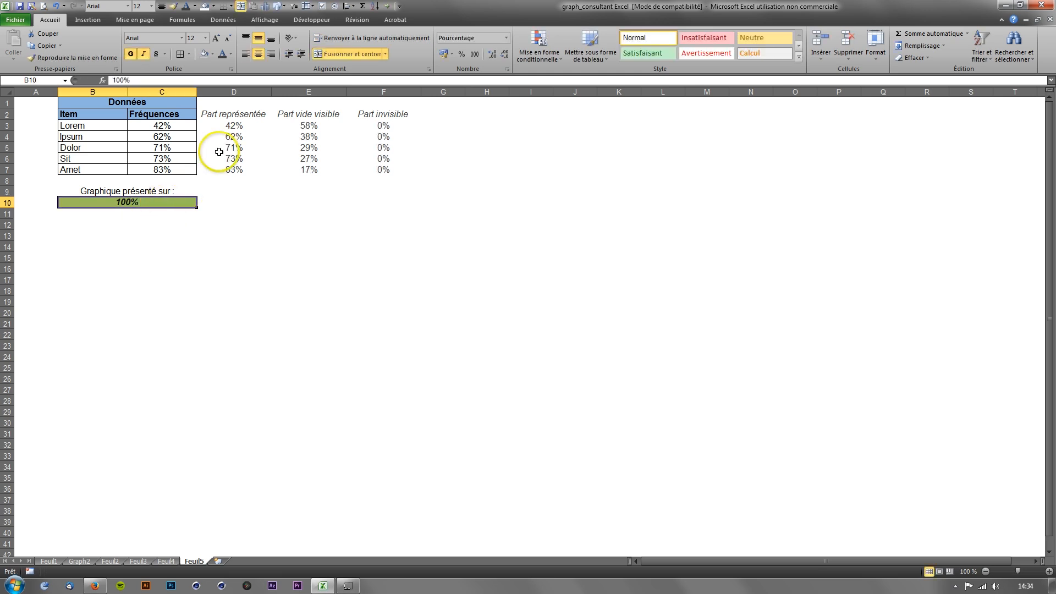
Insert a basic doughnut chart (Anneau) from the helper values in D3:F7
left_click(231, 124)
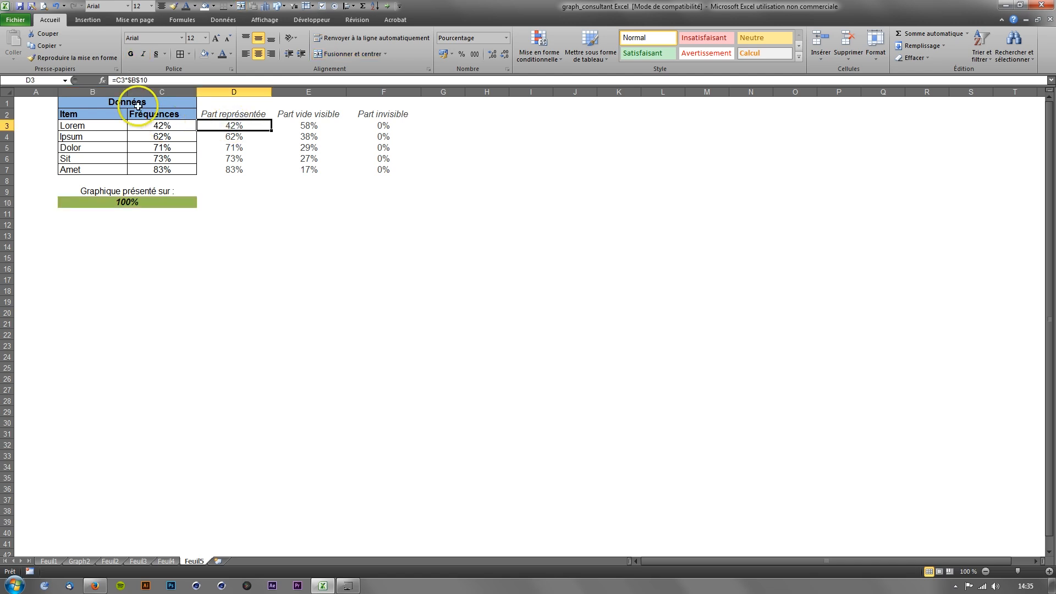
left_click_drag(102, 102, 147, 167)
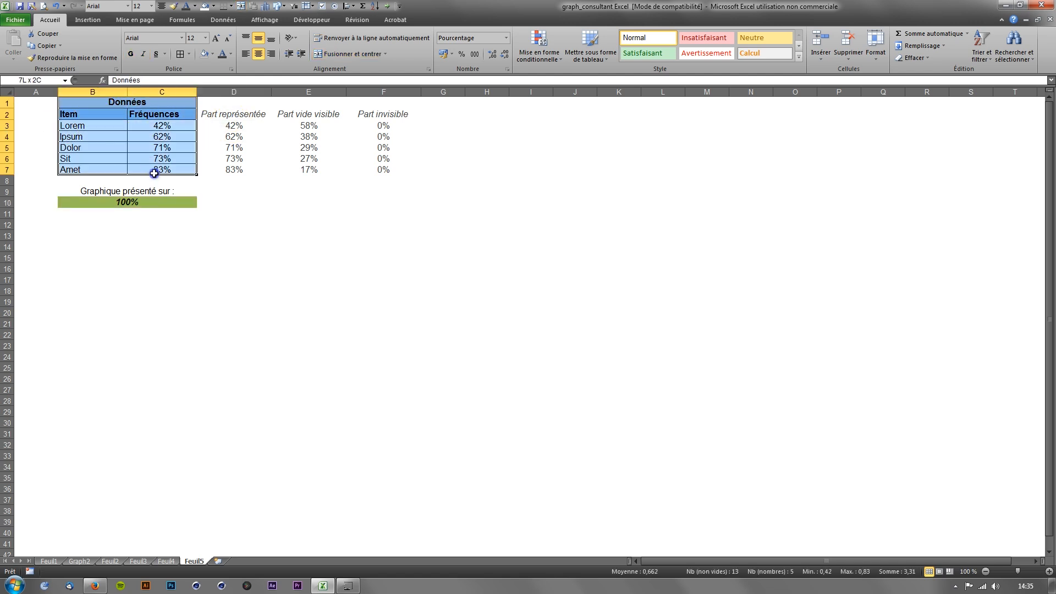
left_click_drag(231, 125, 393, 169)
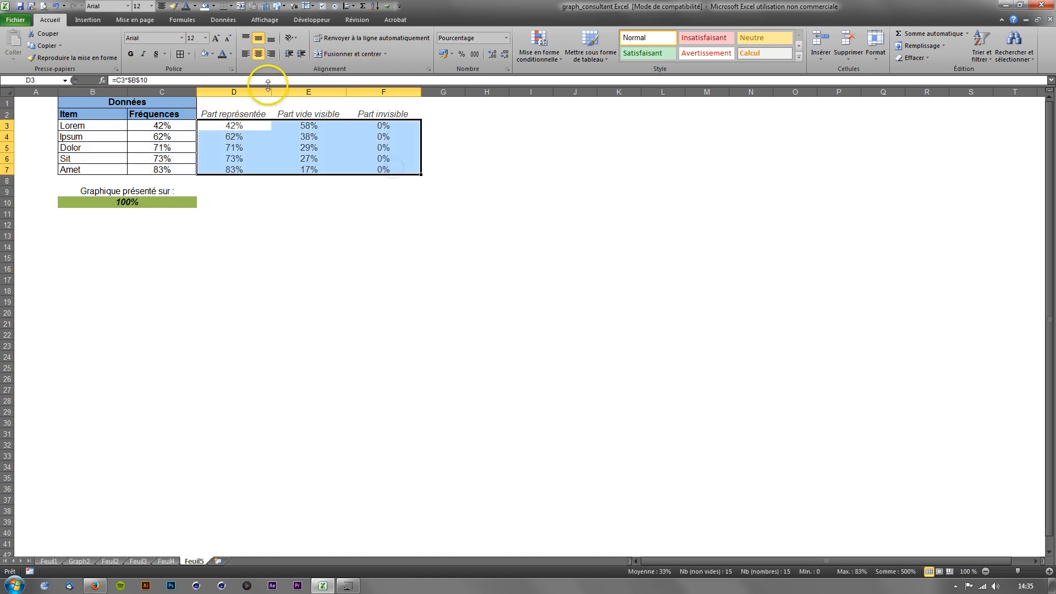
left_click(88, 20)
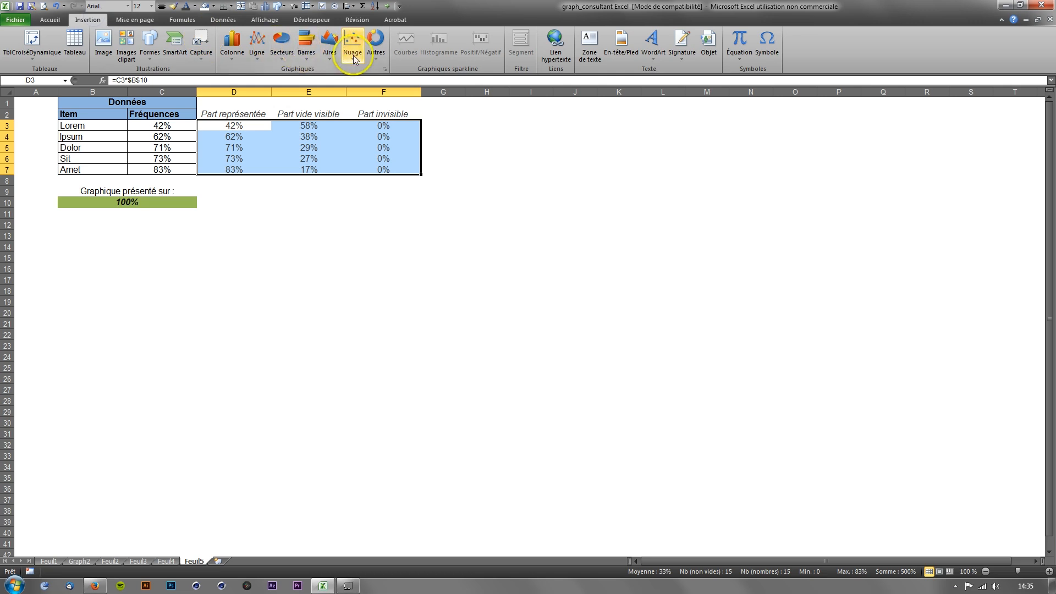
left_click(373, 55)
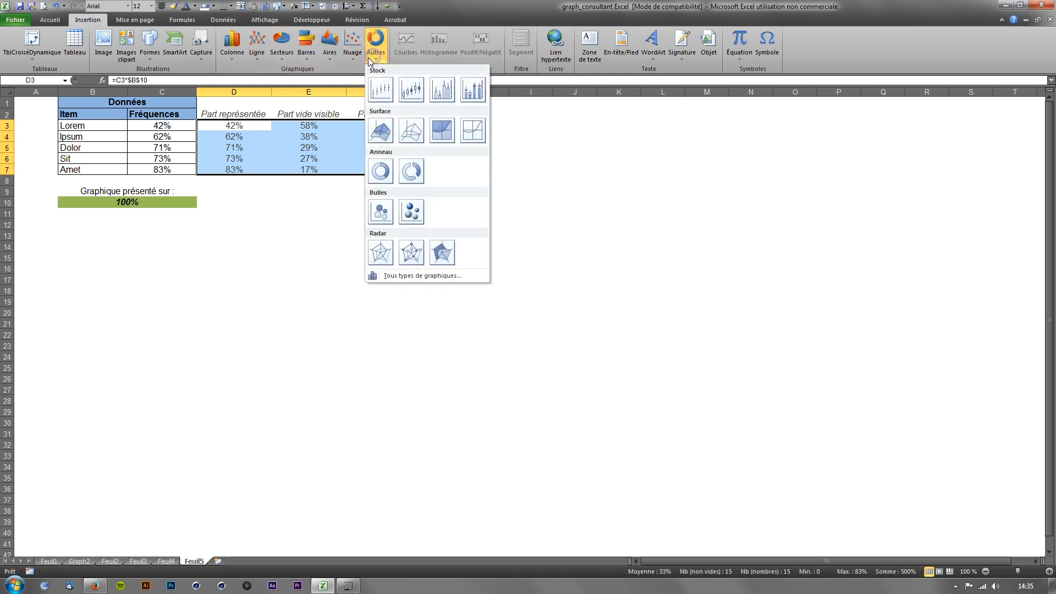
left_click(380, 172)
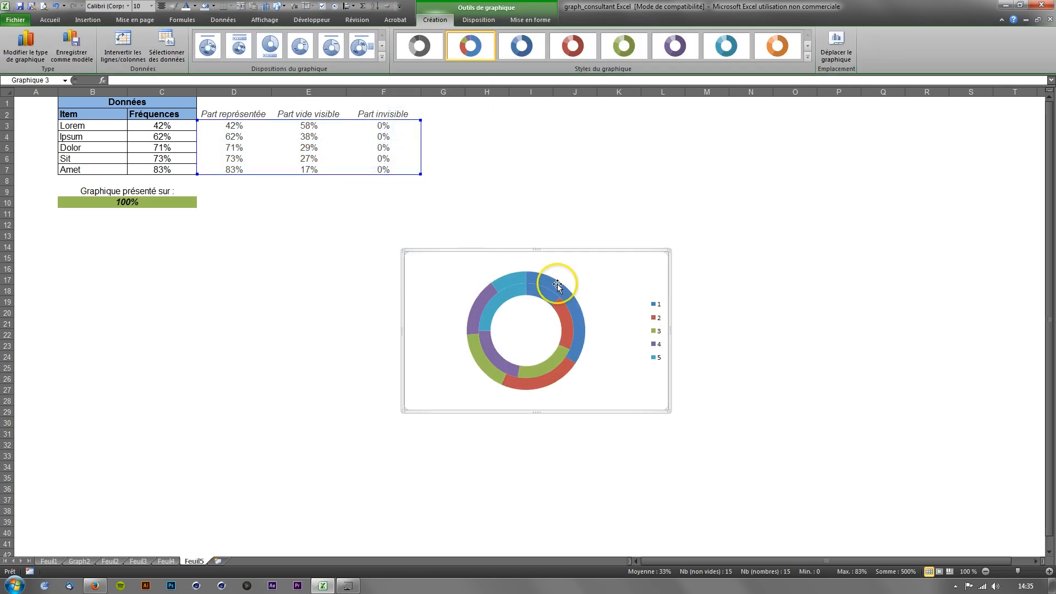
Enlarge the doughnut chart to span about D9 to N38 below the data table
left_click_drag(271, 194, 196, 180)
left_click(421, 267)
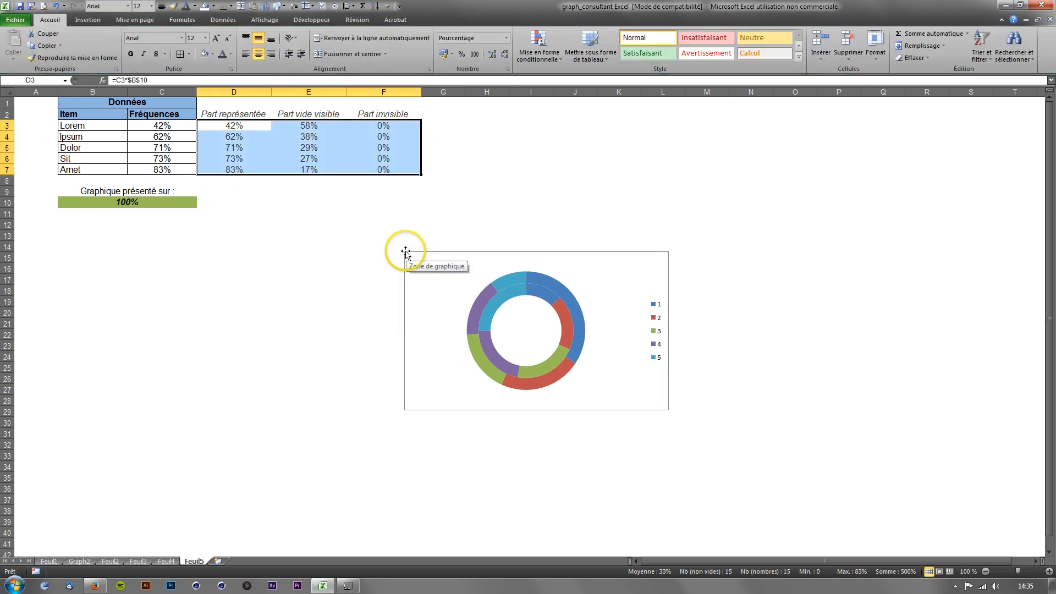
left_click_drag(406, 252, 210, 193)
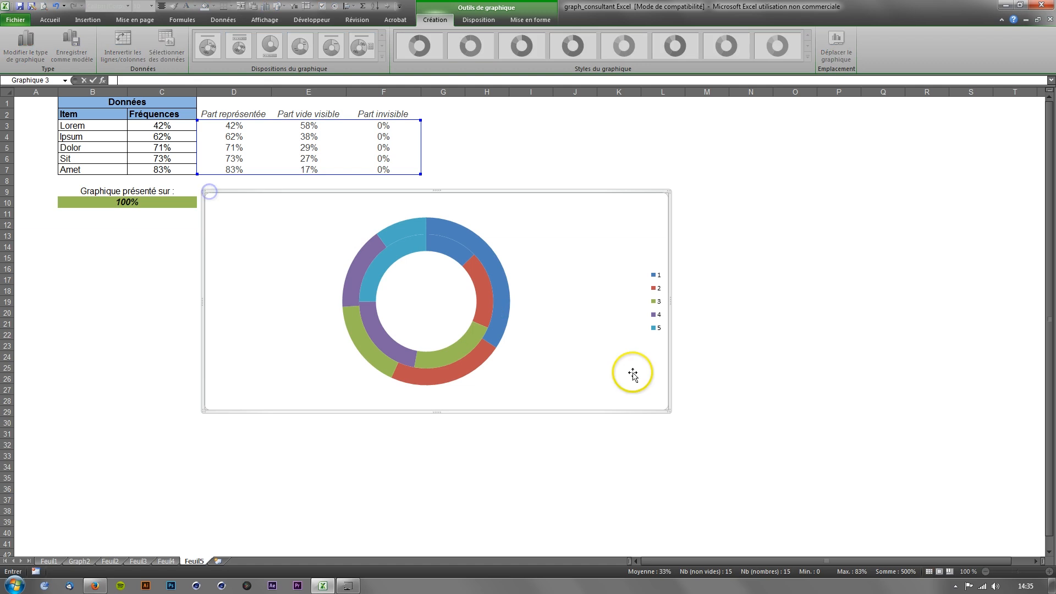
left_click_drag(669, 411, 772, 511)
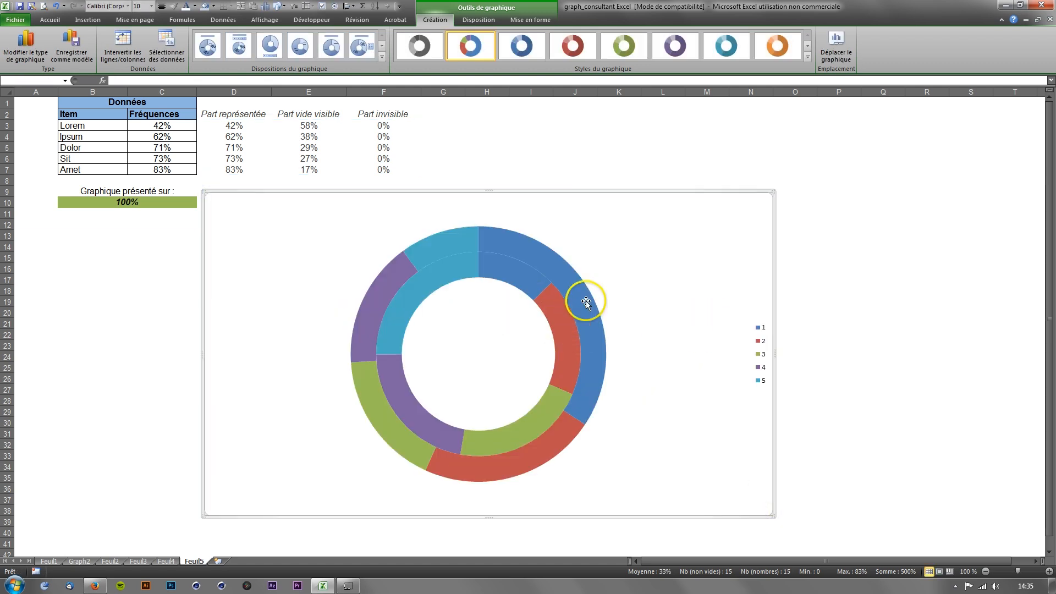
left_click(598, 159)
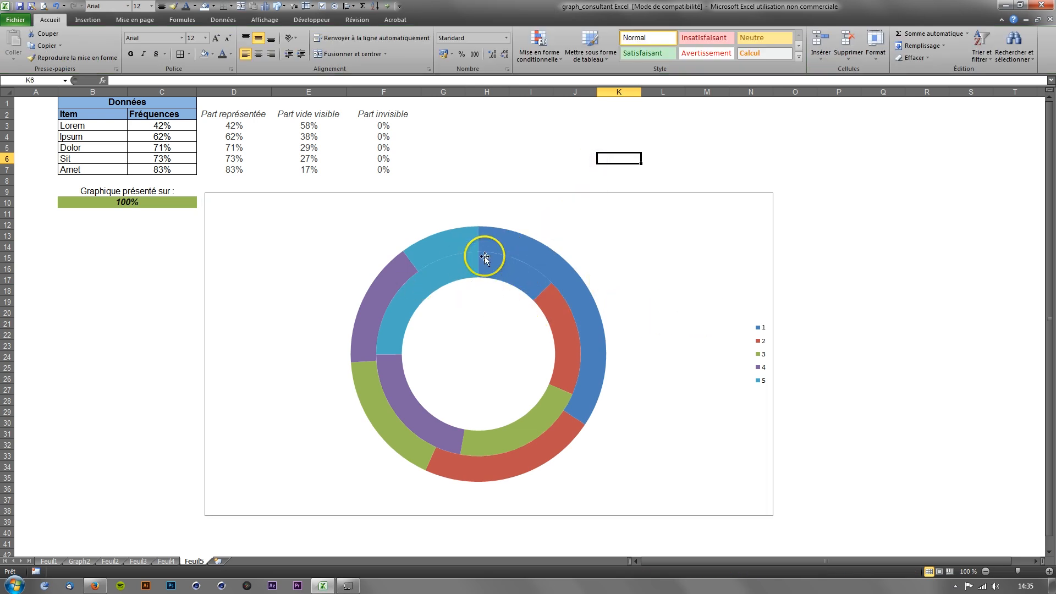
Compare the new doughnut's rings and the item names in B3:B7 with the finished chart on Feuil4
left_click(604, 329)
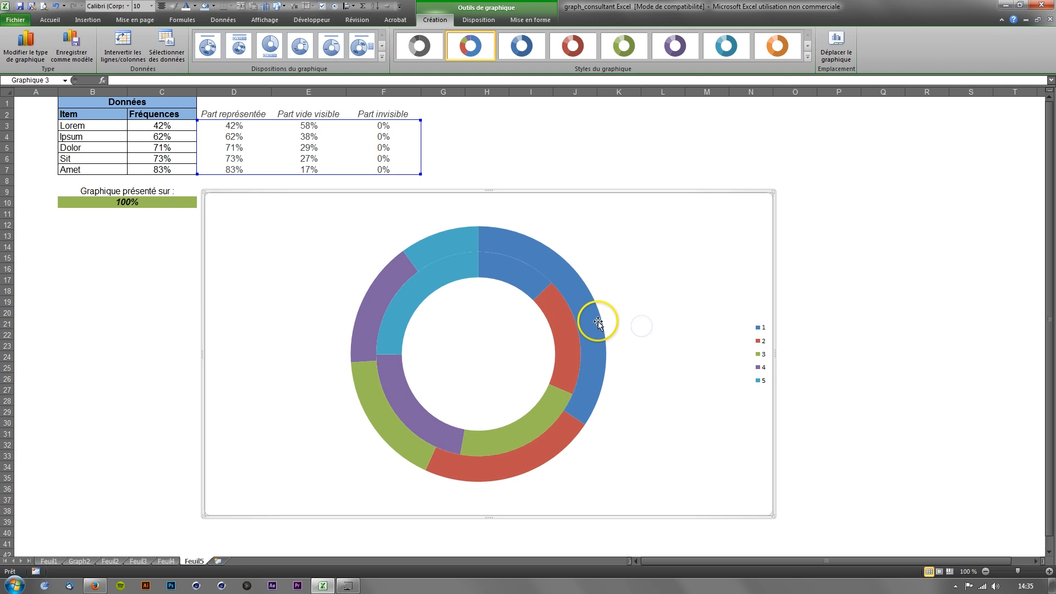
left_click_drag(102, 127, 89, 168)
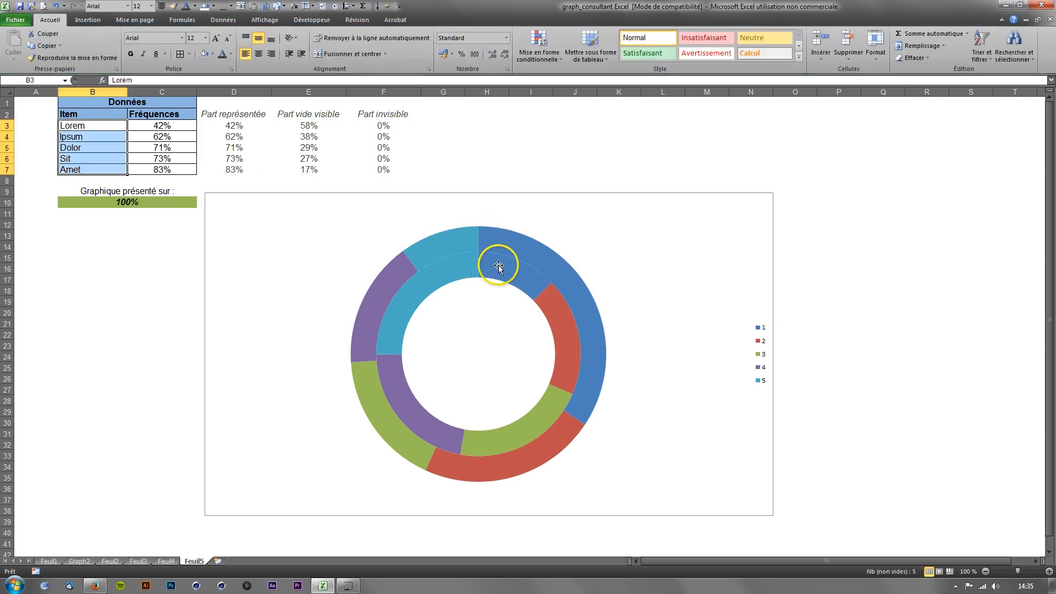
left_click(166, 561)
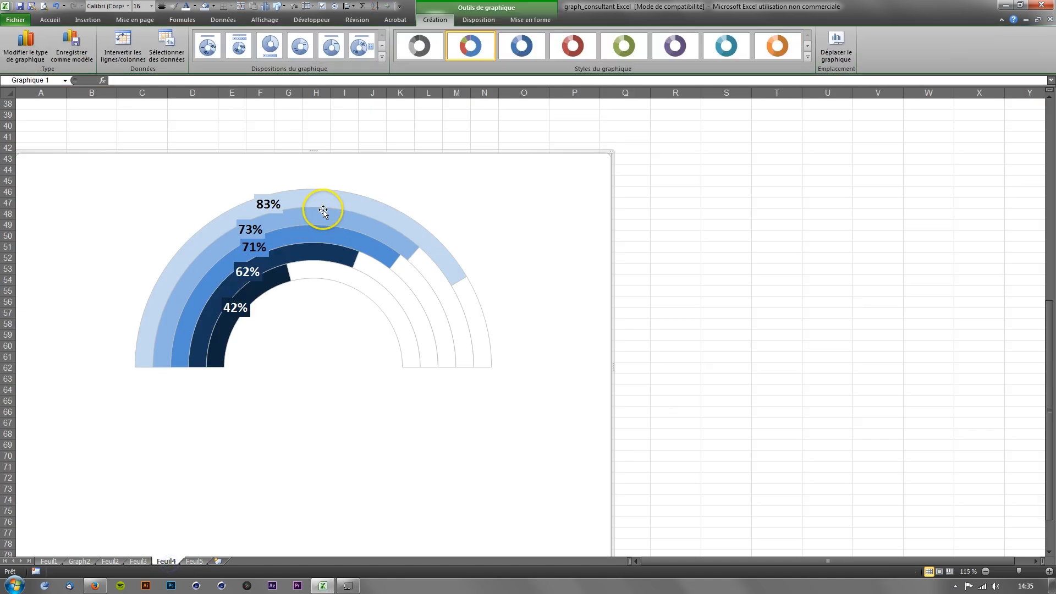
left_click(195, 560)
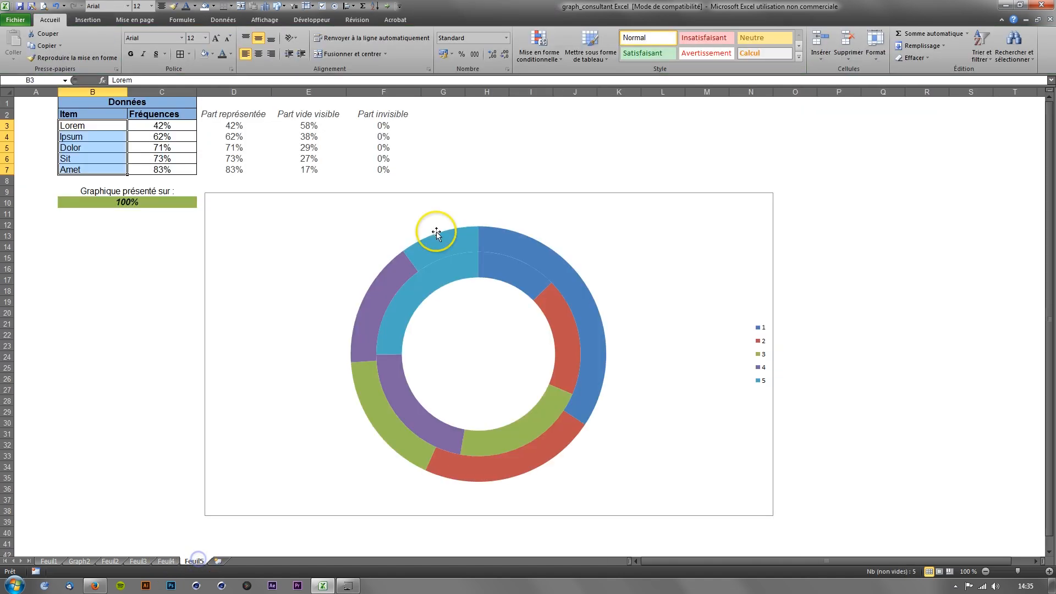
left_click(514, 270)
left_click(493, 306)
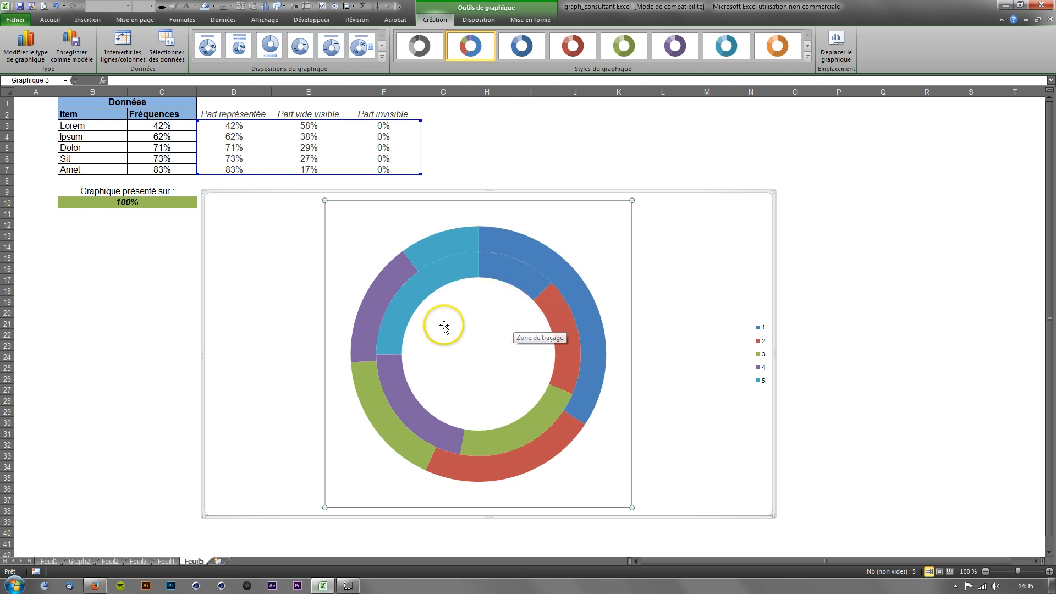
Switch rows and columns in the doughnut chart's data source so that each item forms its own ring
right_click(570, 230)
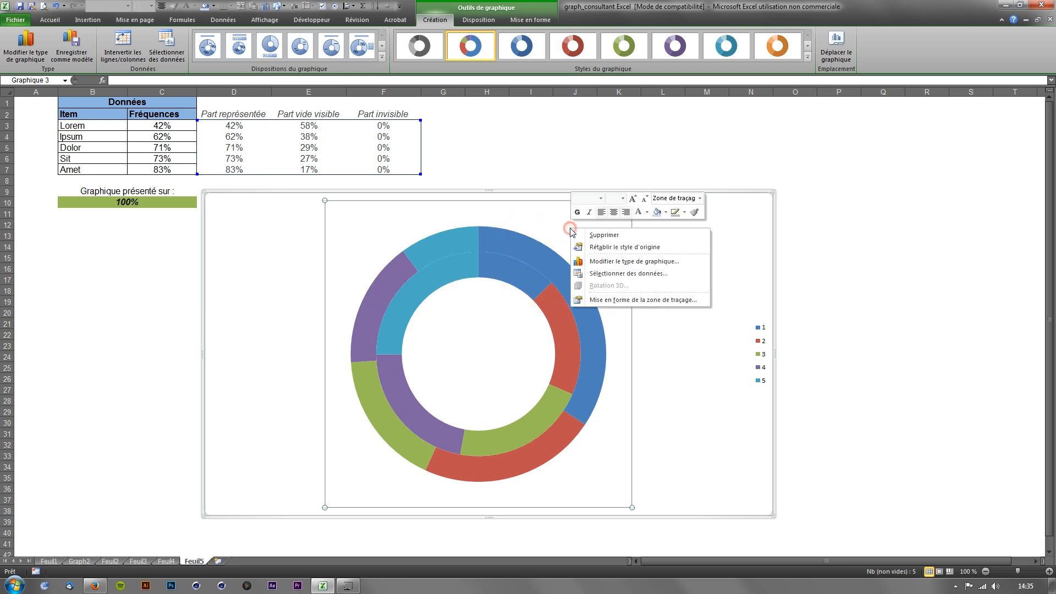
left_click(599, 274)
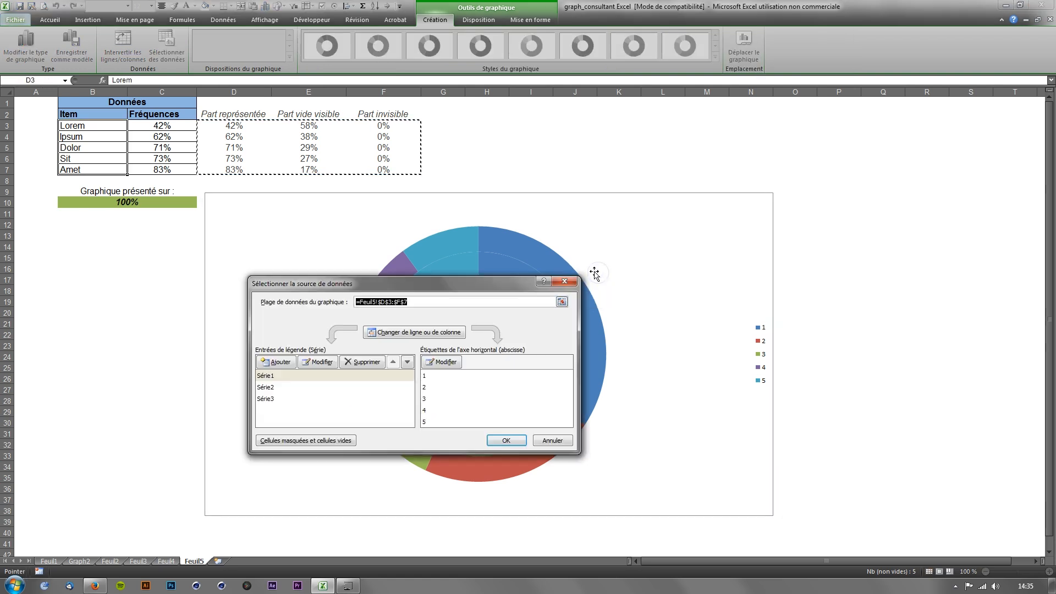
left_click_drag(453, 279, 509, 194)
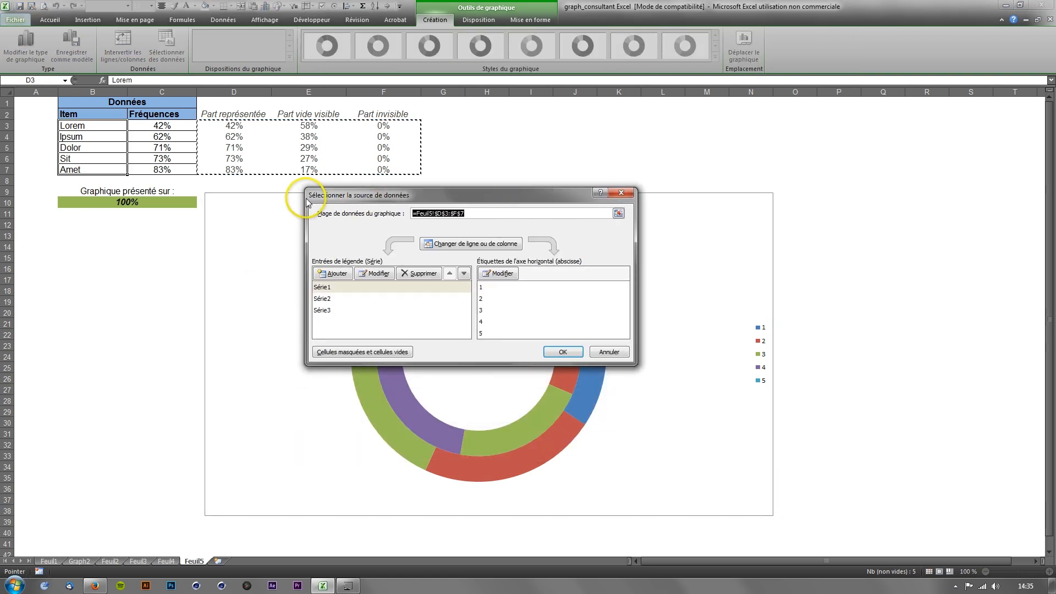
left_click(451, 247)
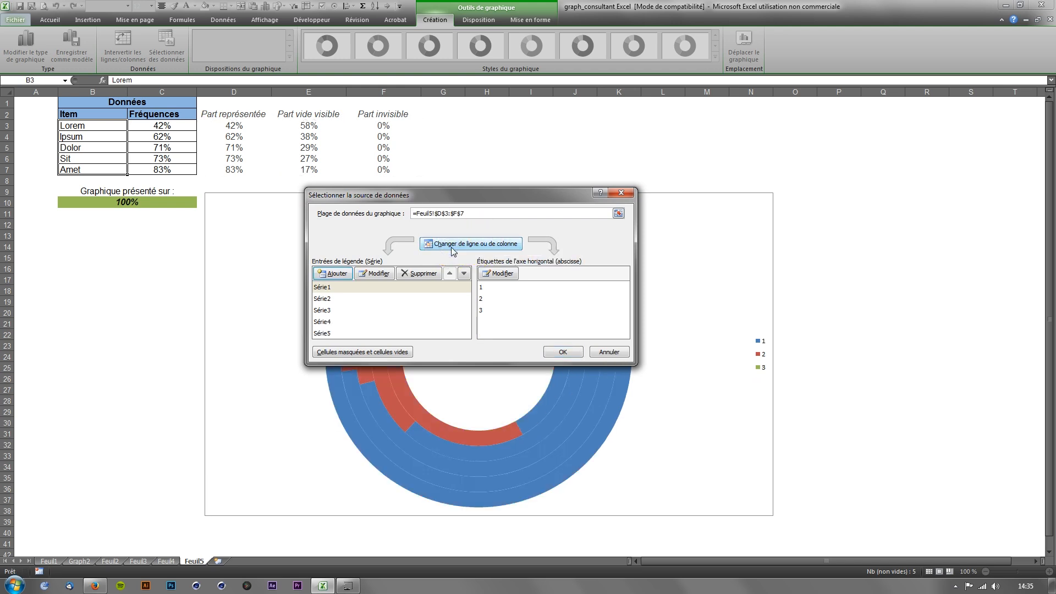
left_click_drag(491, 199, 199, 206)
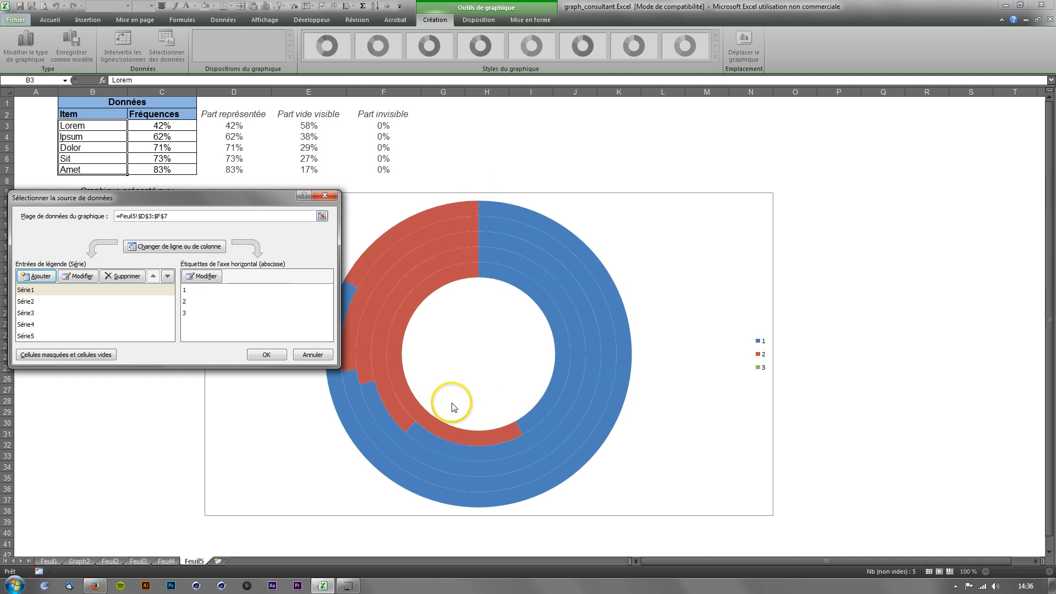
left_click(266, 354)
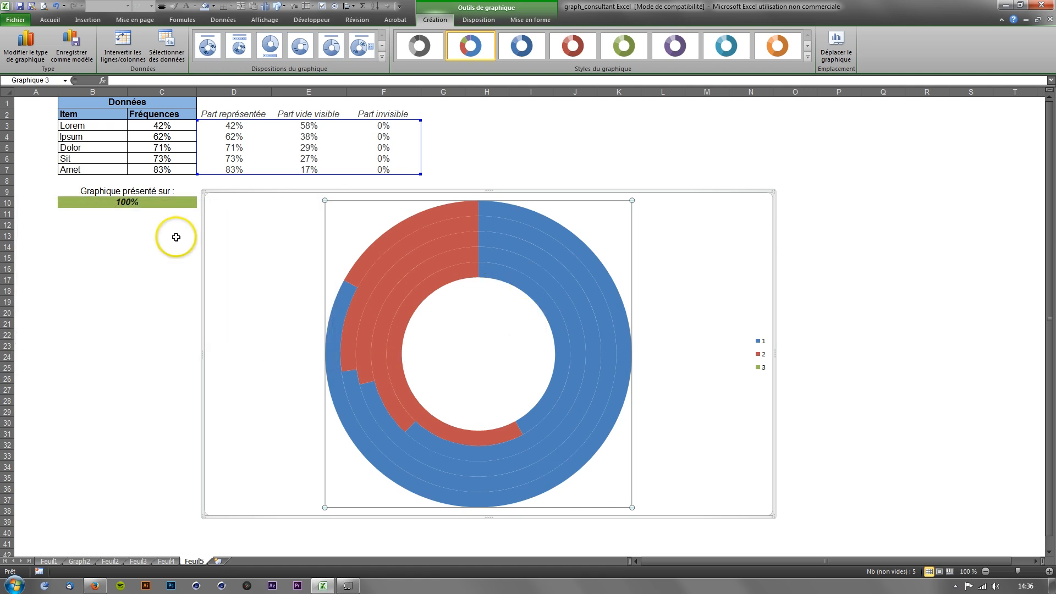
Set the display percentage in B10 to 75%
left_click(146, 202)
type("75%")
key("Return")
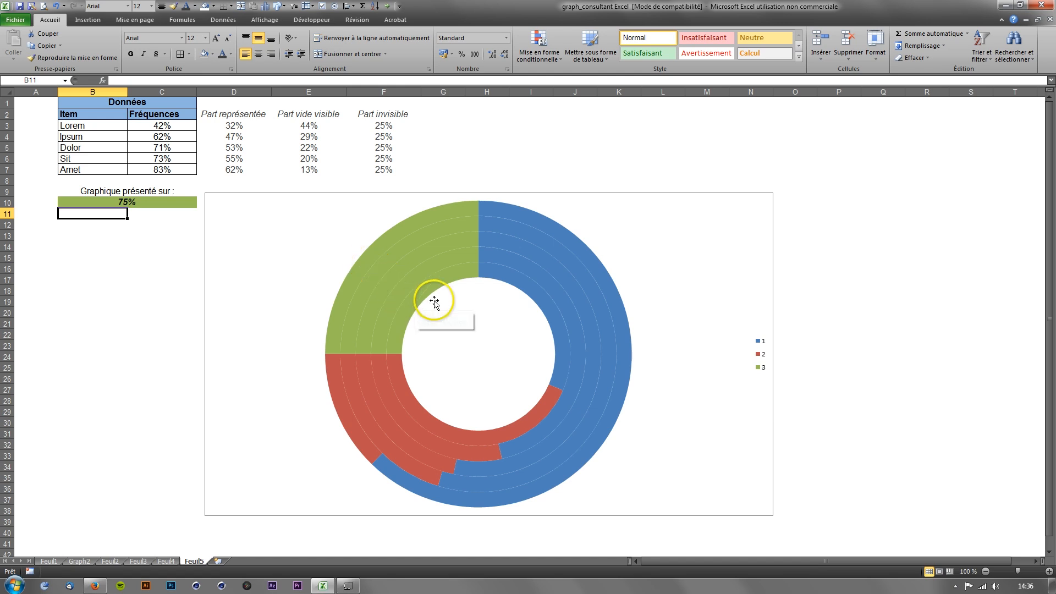
Delete the legend from the doughnut chart
left_click(759, 367)
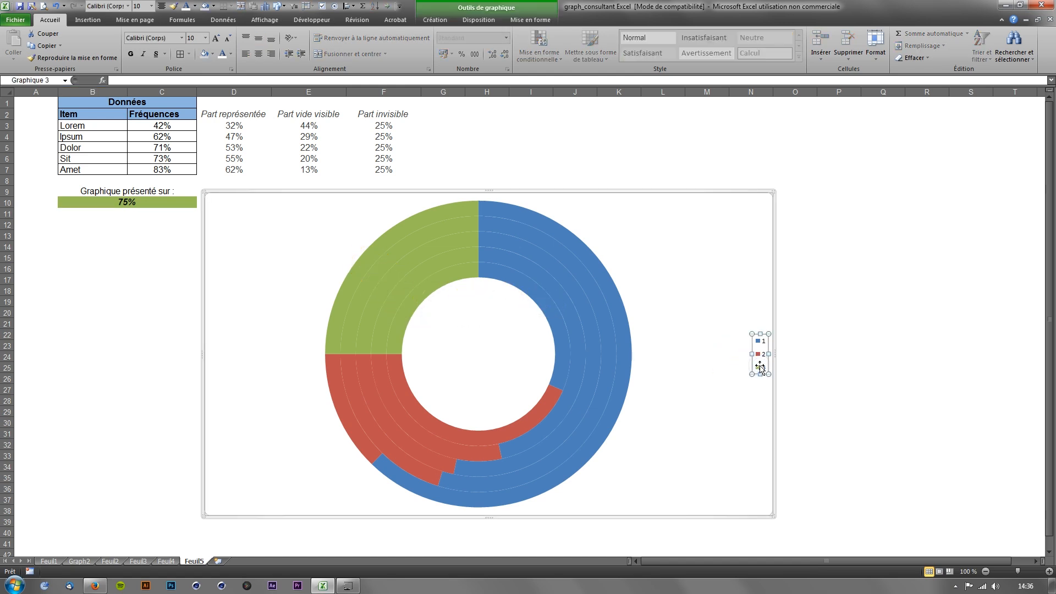
key("Delete")
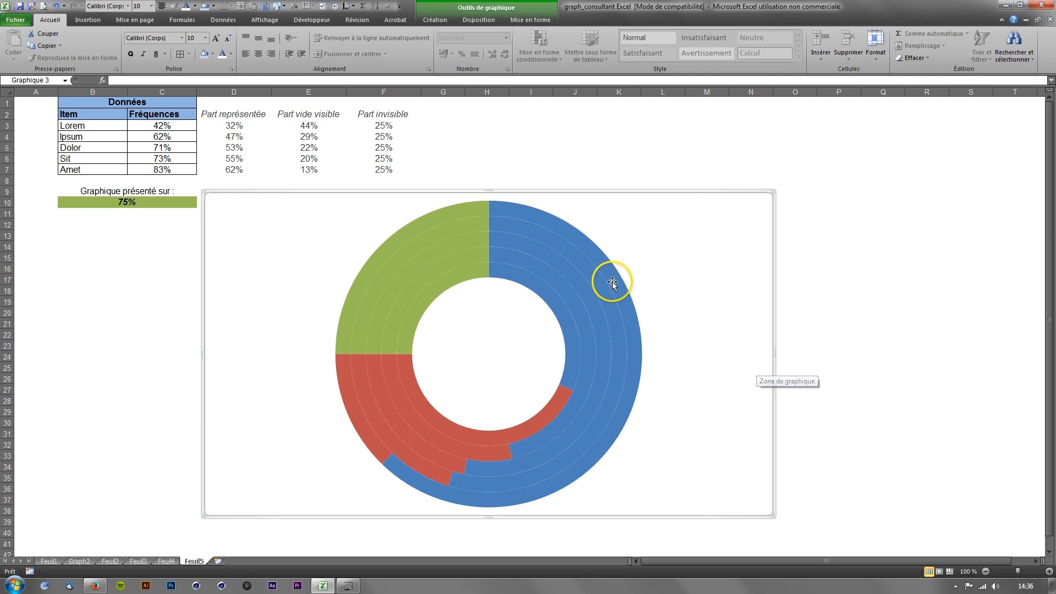
left_click(490, 305)
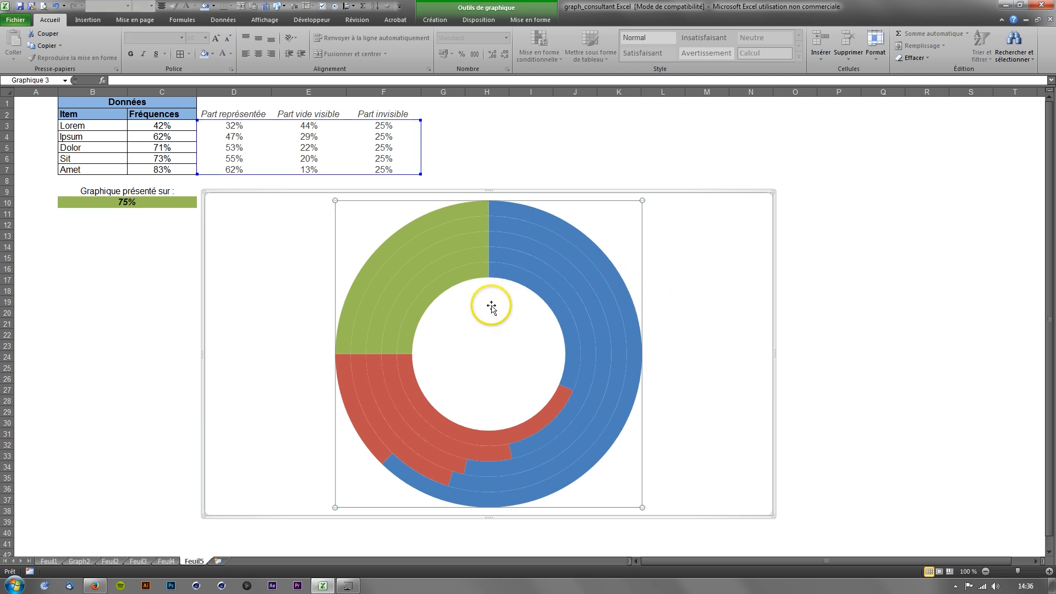
left_click(686, 298)
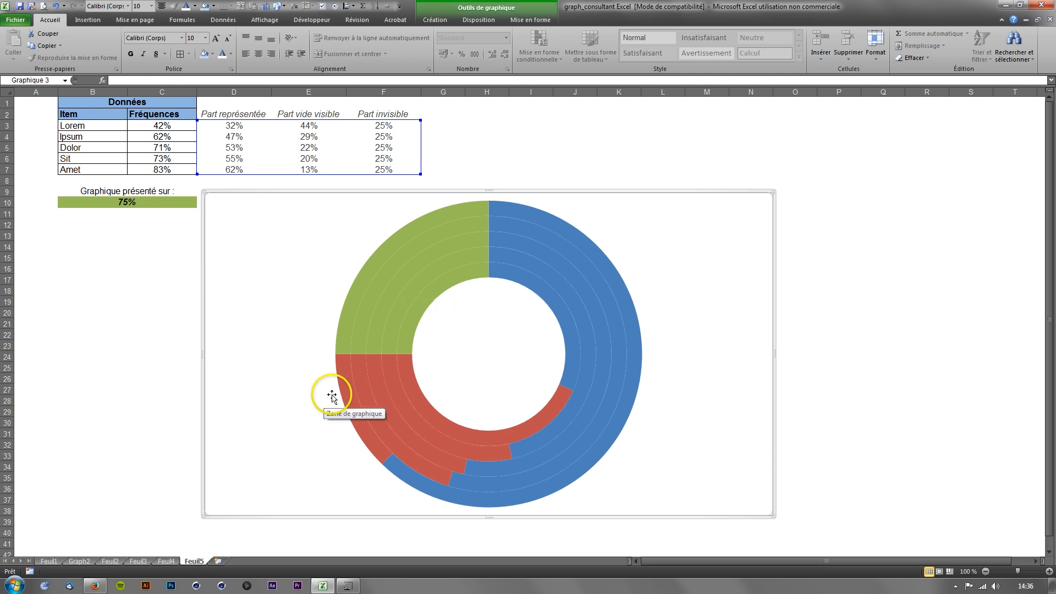
Give the innermost ring (Lorem) a solid light grey border (Trait plein)
left_click(522, 280)
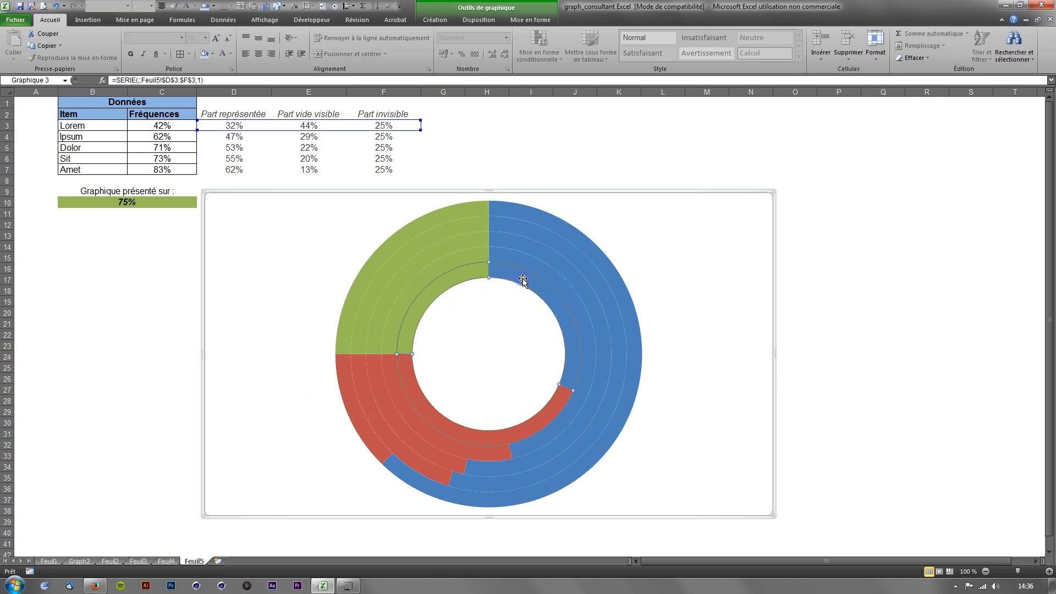
right_click(522, 279)
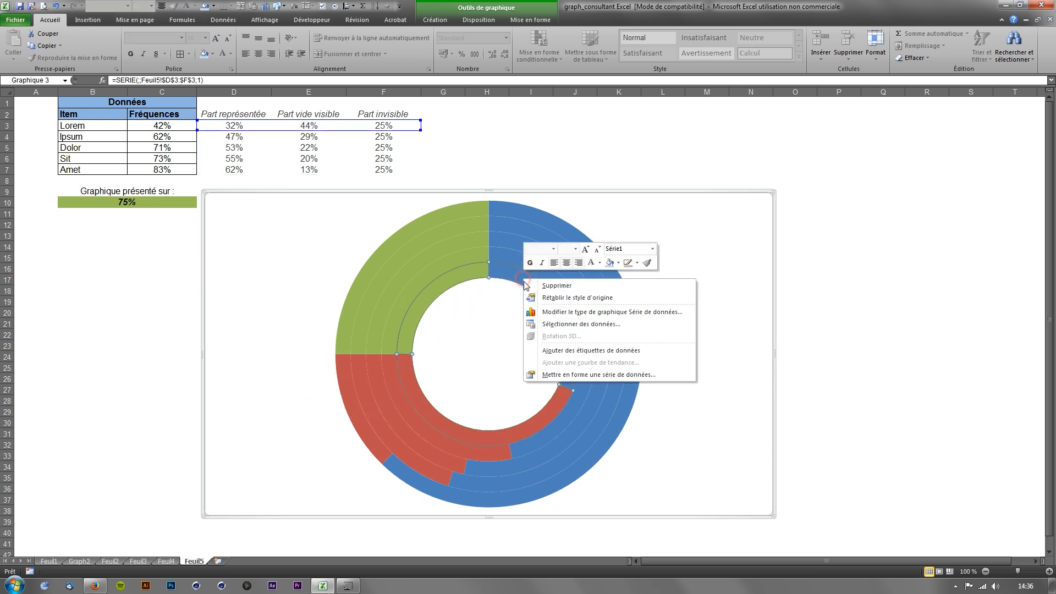
left_click(574, 374)
left_click(58, 254)
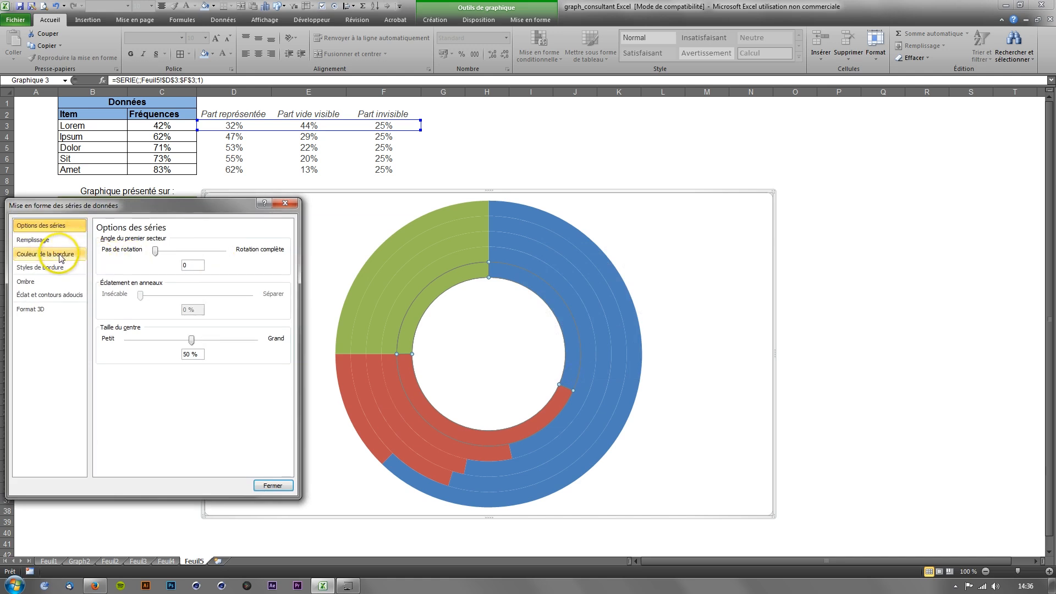
left_click(122, 252)
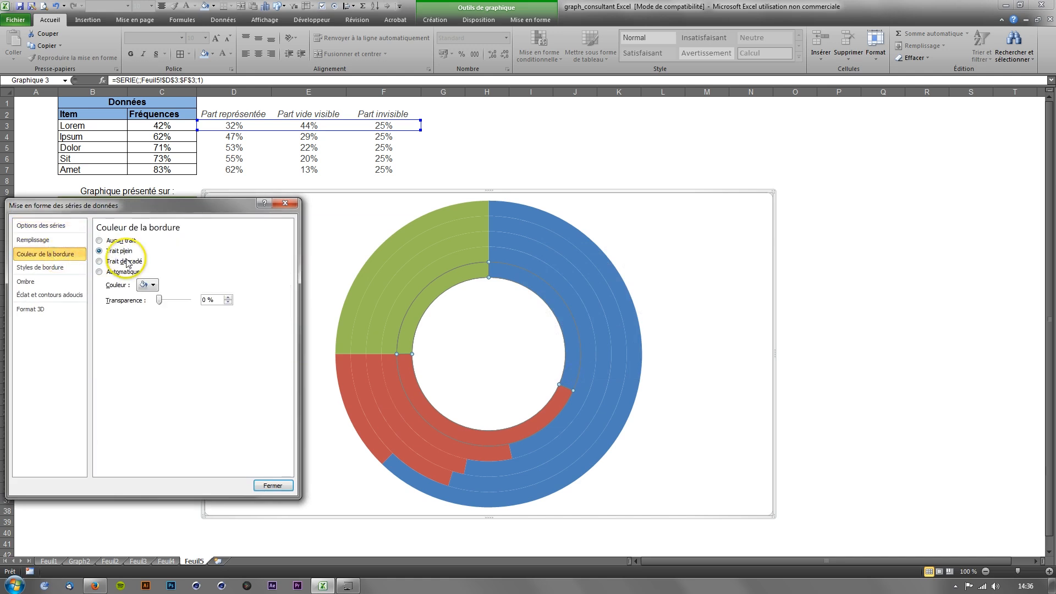
left_click_drag(141, 207, 227, 206)
left_click(231, 283)
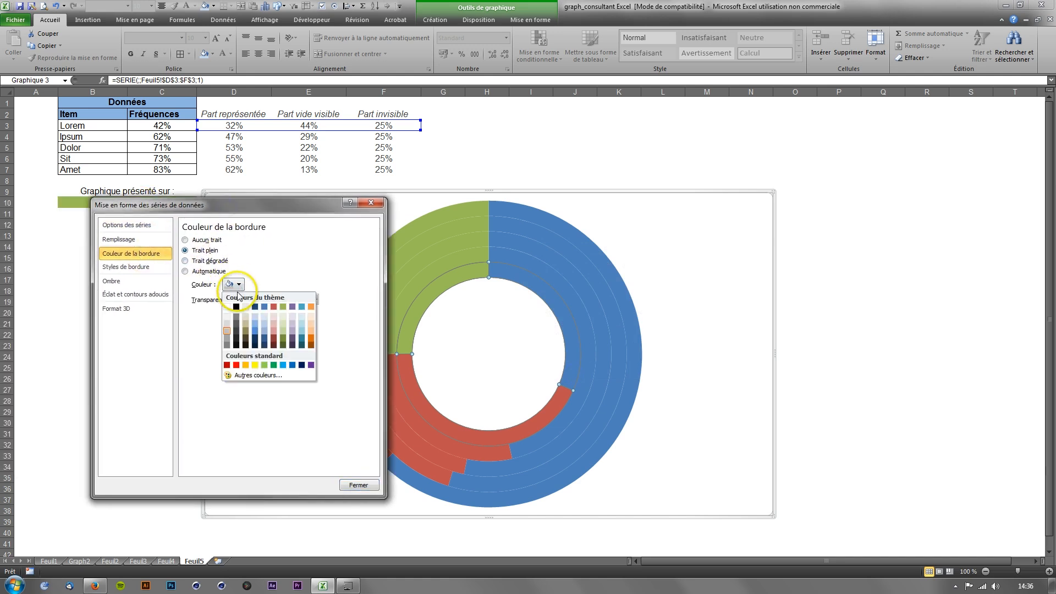
left_click(224, 329)
left_click(358, 485)
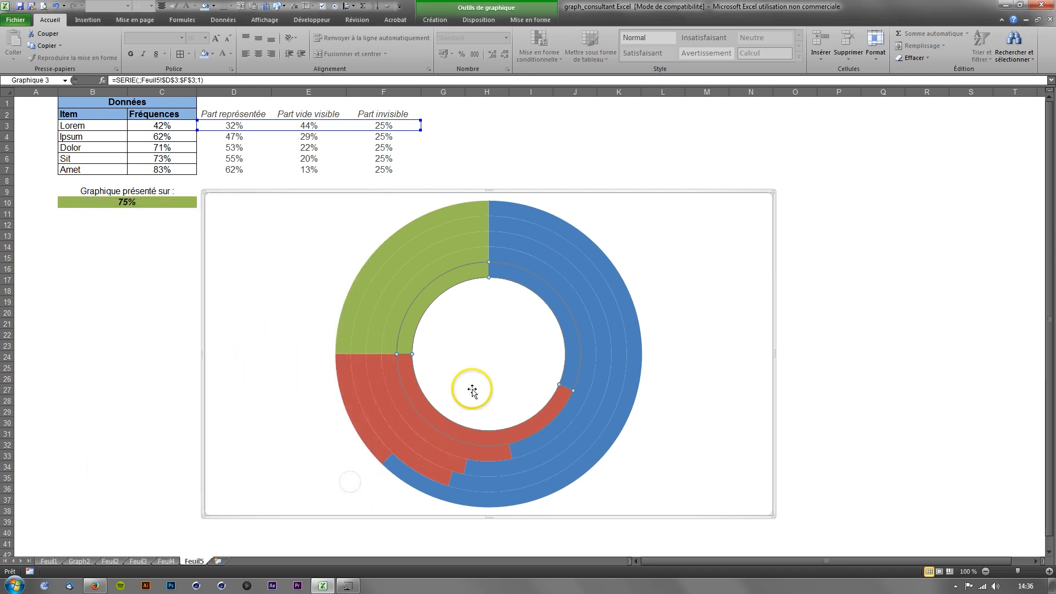
left_click(714, 333)
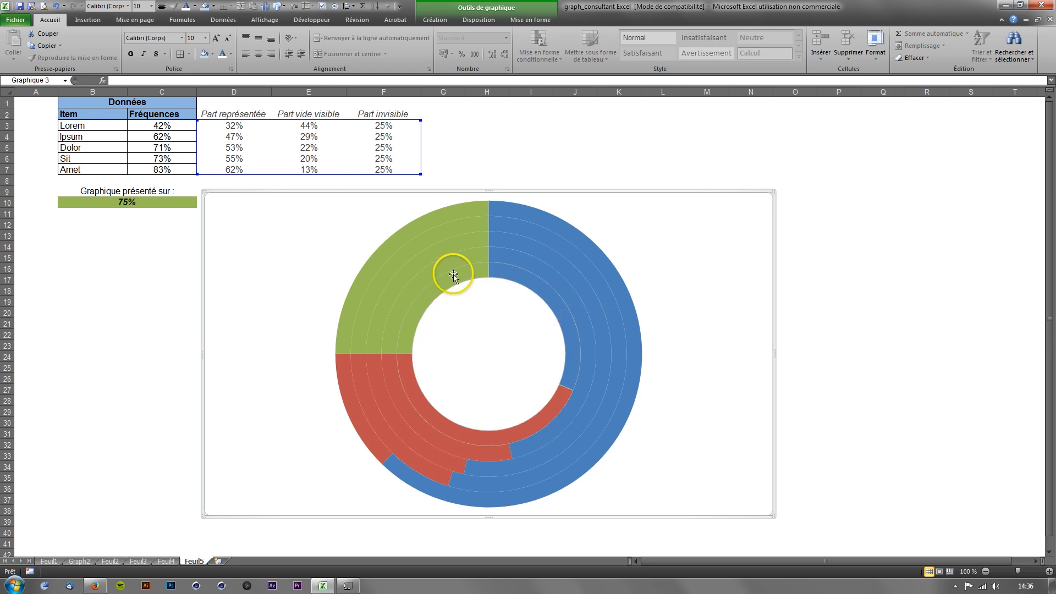
Repeat the light grey solid border on the Ipsum, Dolor, Sit and Amet rings
left_click(541, 267)
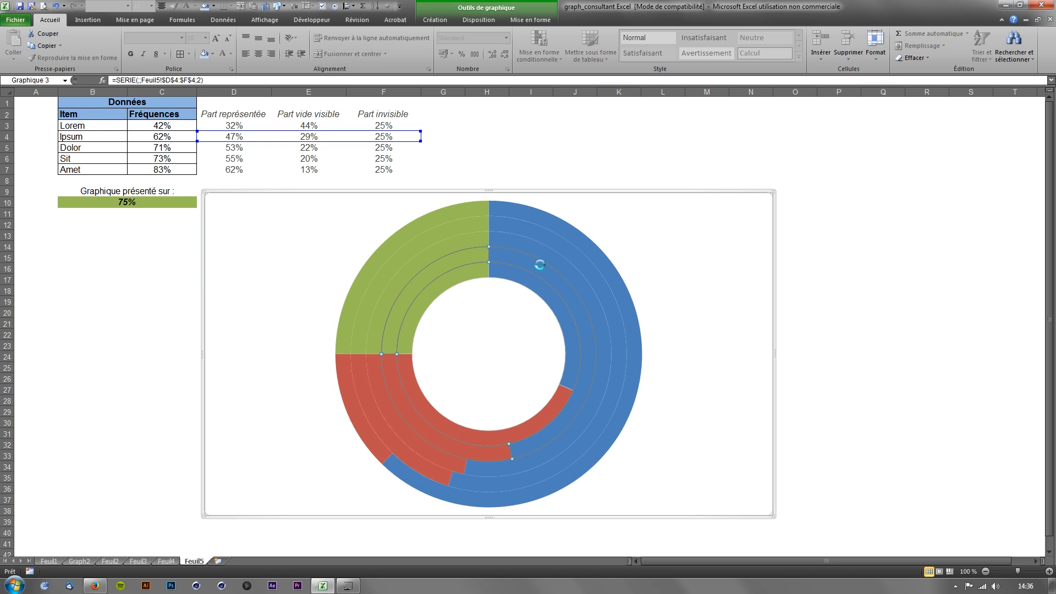
left_click(549, 253)
mouse_move(554, 275)
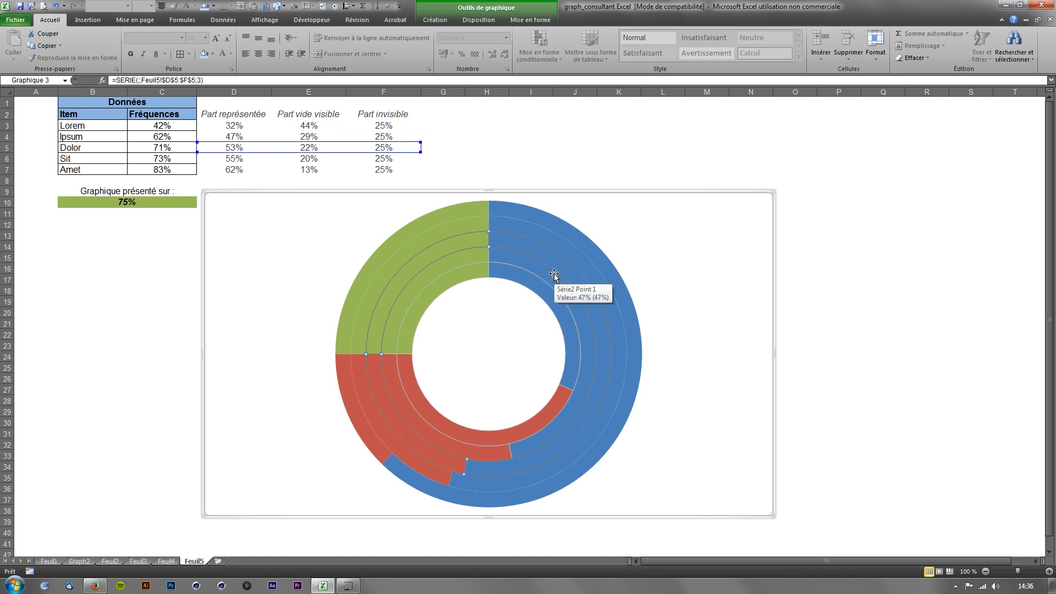
left_click(559, 243)
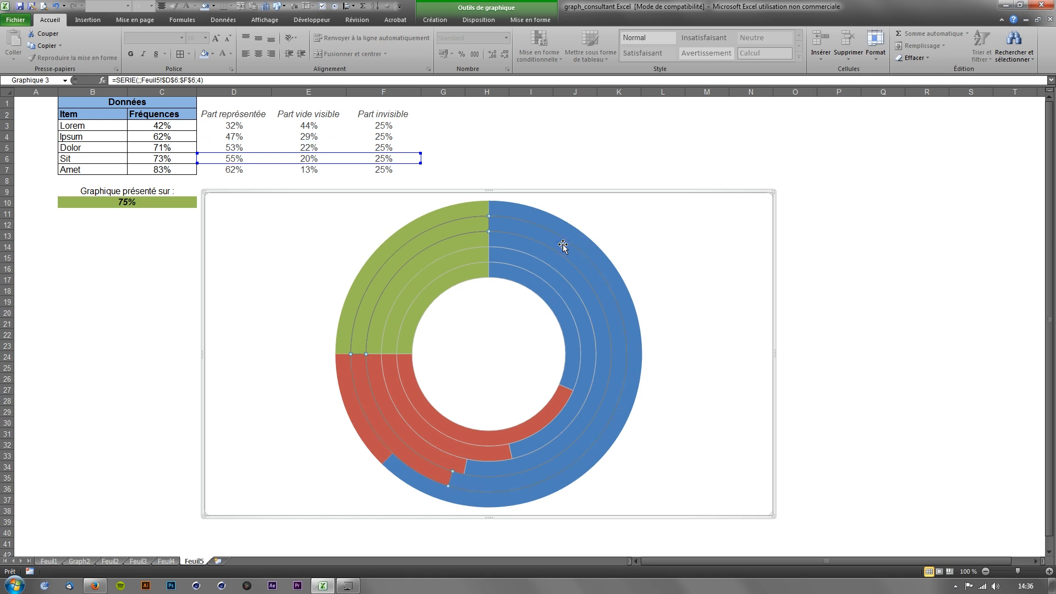
left_click(574, 235)
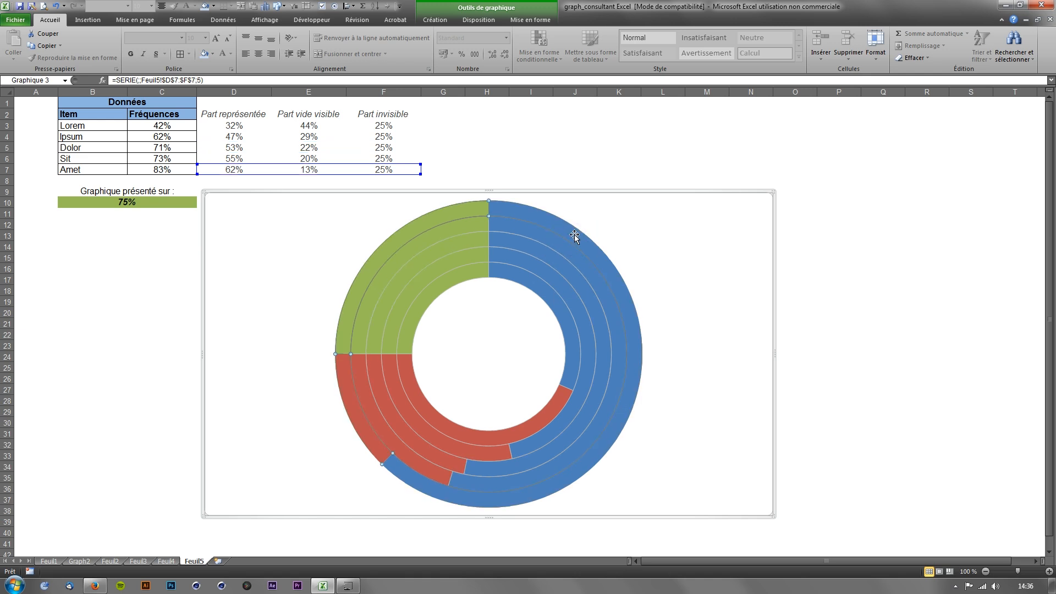
left_click(633, 230)
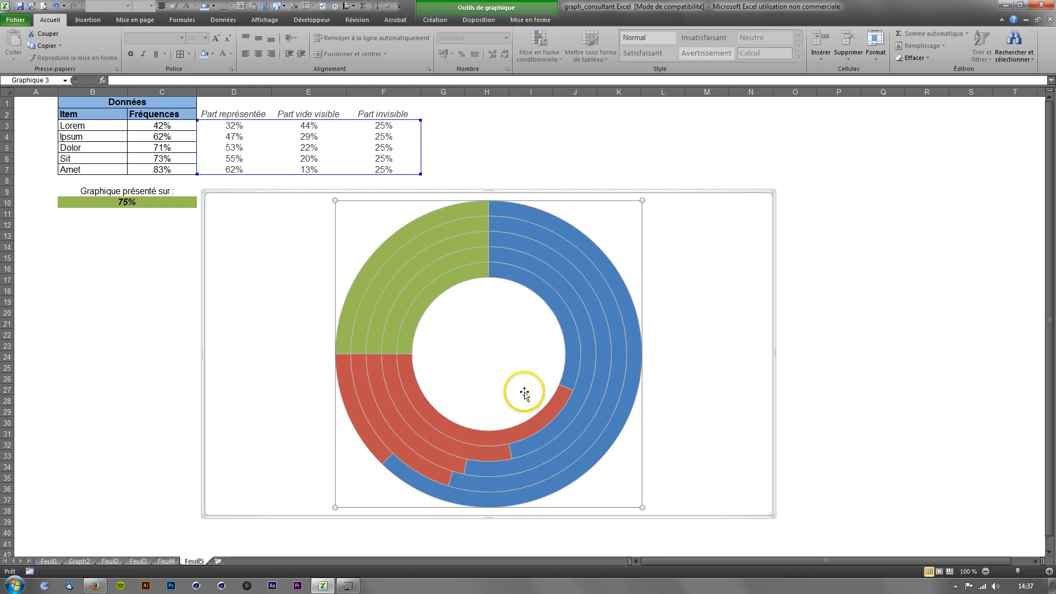
Set the display percentage in B10 to 50%
left_click(411, 392)
left_click(382, 401)
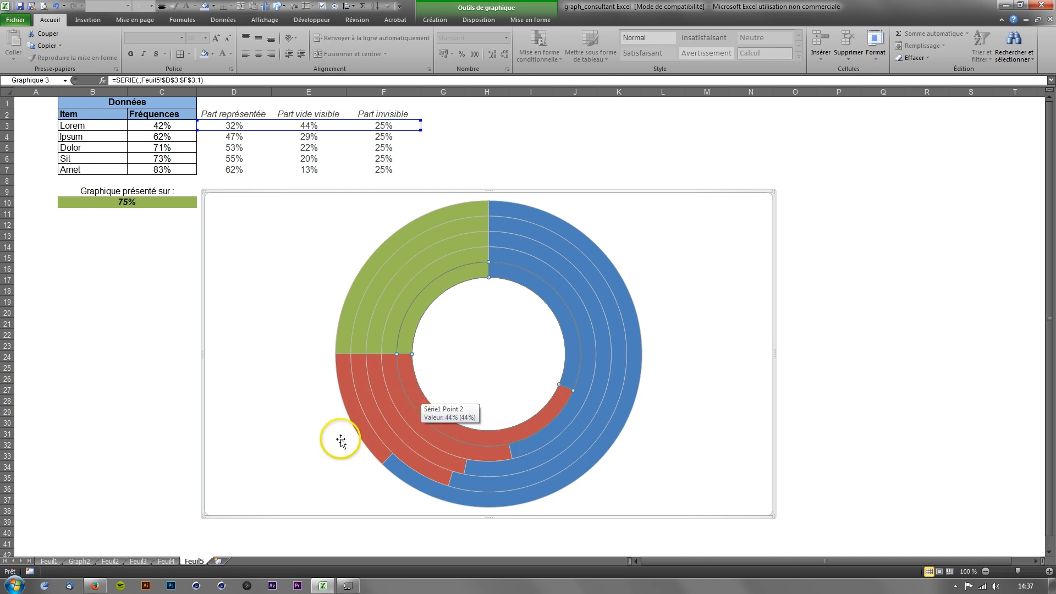
left_click(141, 201)
type("50")
key("Return")
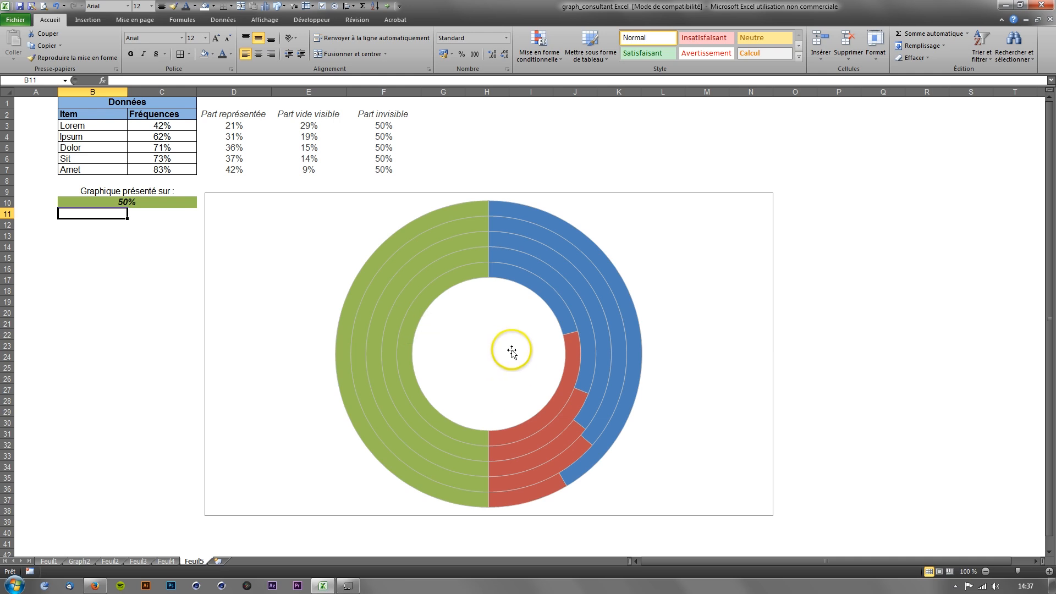
Fill only the red visible-empty segment of the innermost ring (Lorem) with solid white (Remplissage uni)
left_click(559, 400)
left_click(533, 433)
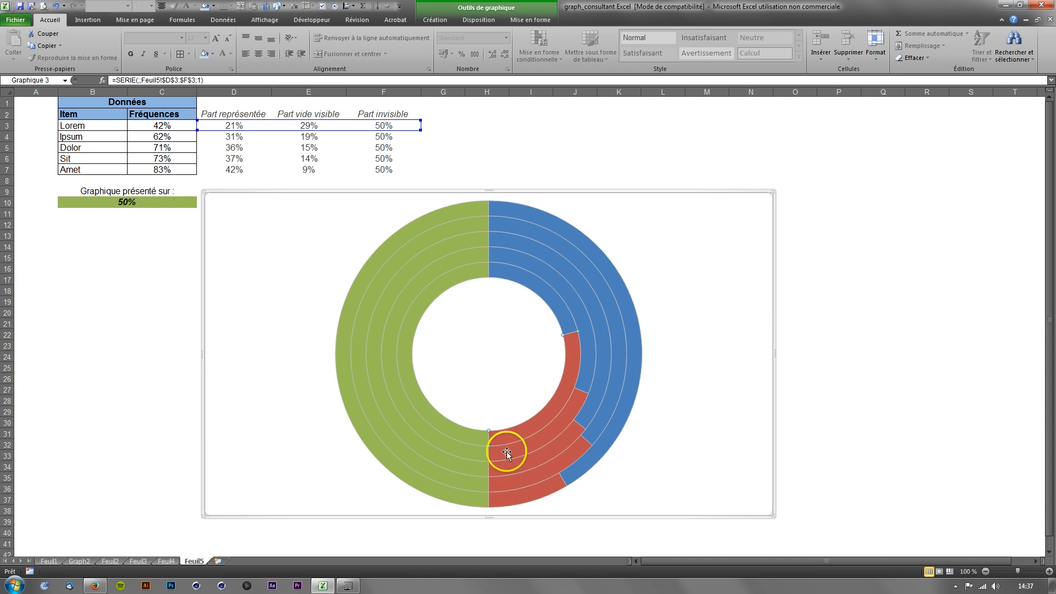
right_click(537, 431)
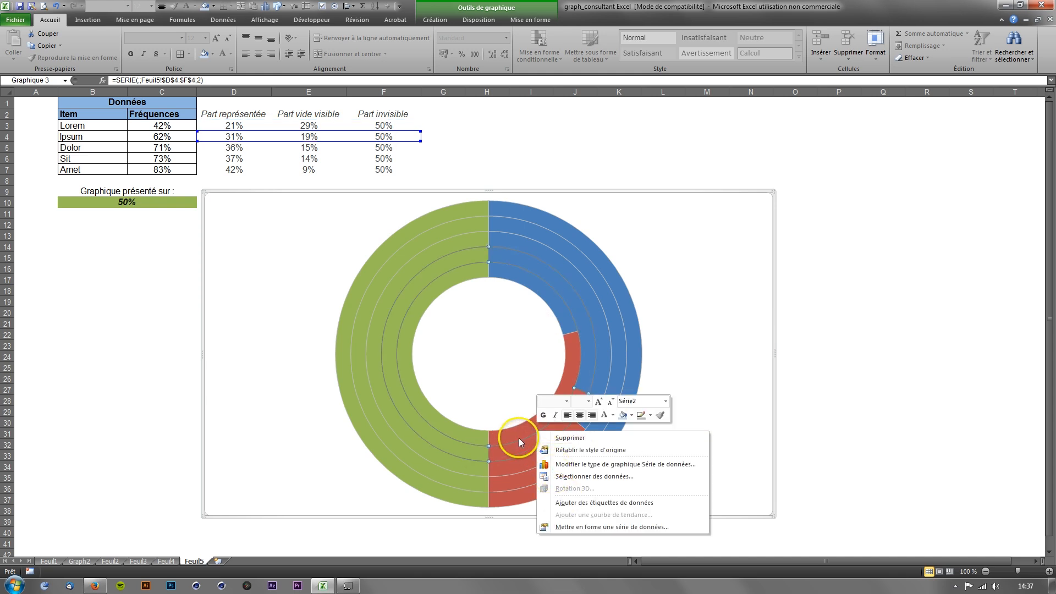
left_click(518, 431)
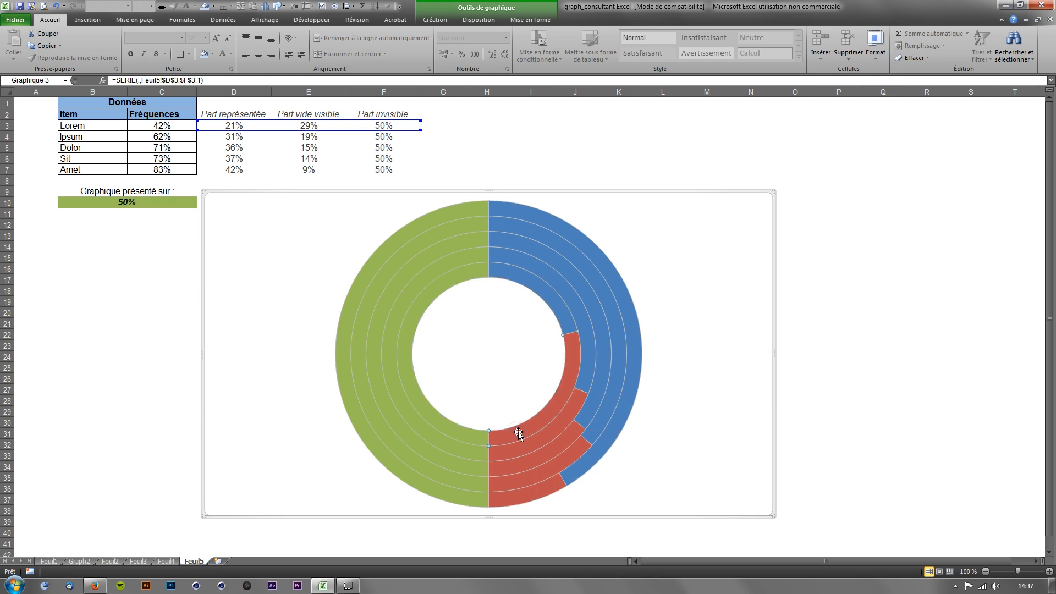
right_click(518, 431)
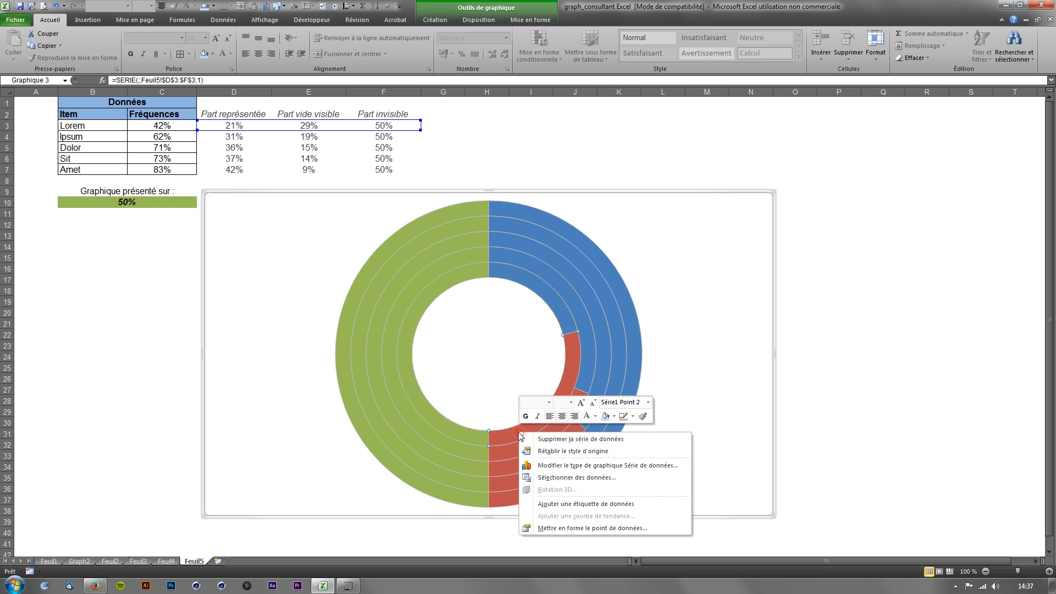
left_click(559, 524)
left_click(130, 240)
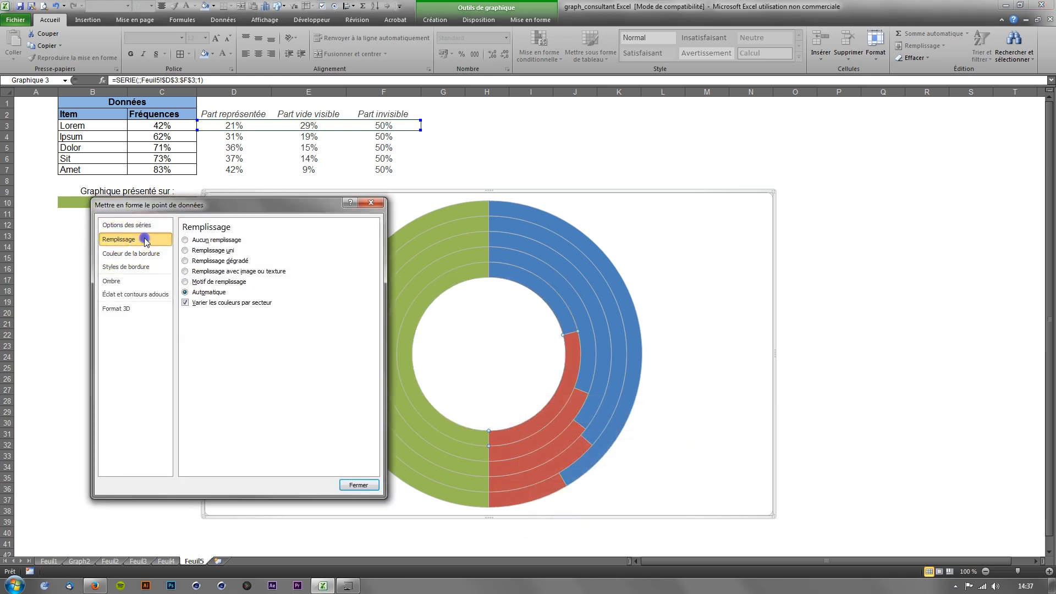
left_click(212, 251)
left_click(240, 328)
left_click(240, 329)
left_click(359, 484)
Repeat the white fill on the red visible-empty segments of the Ipsum, Dolor, Sit and Amet rings
left_click(533, 446)
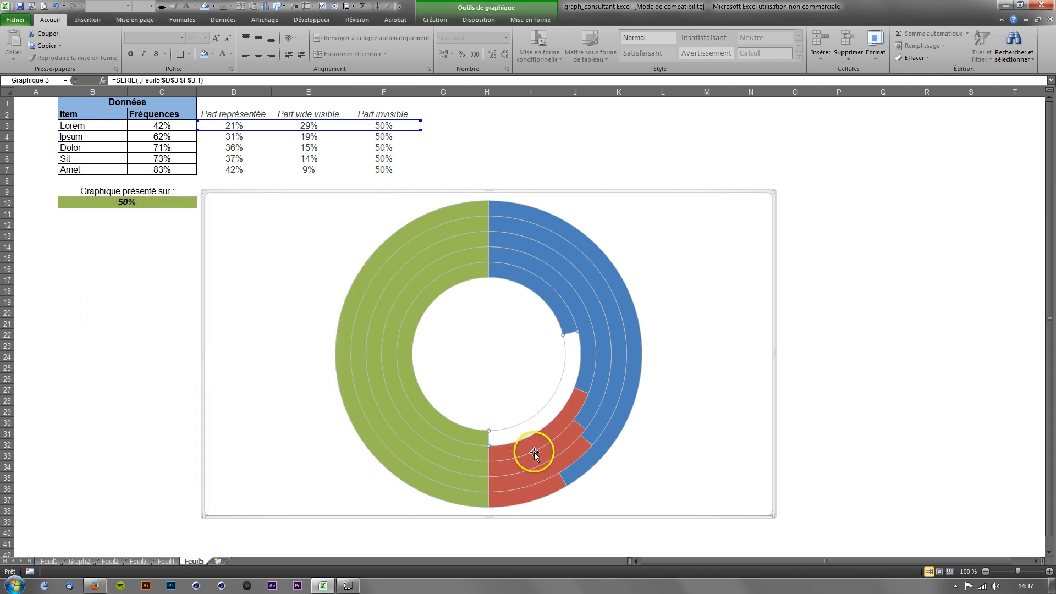
left_click(534, 443)
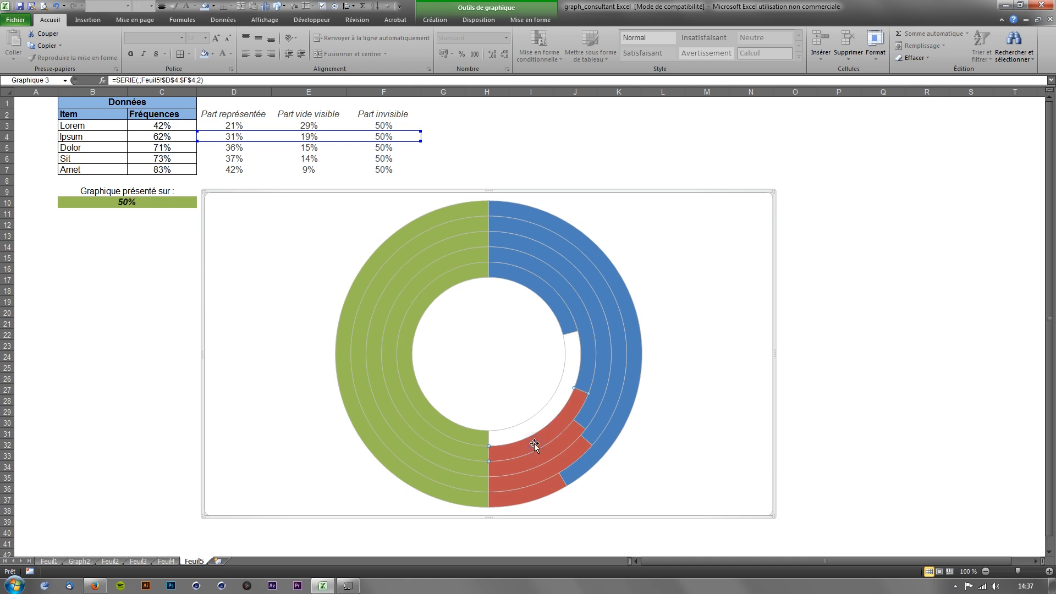
key("F4")
left_click(536, 457)
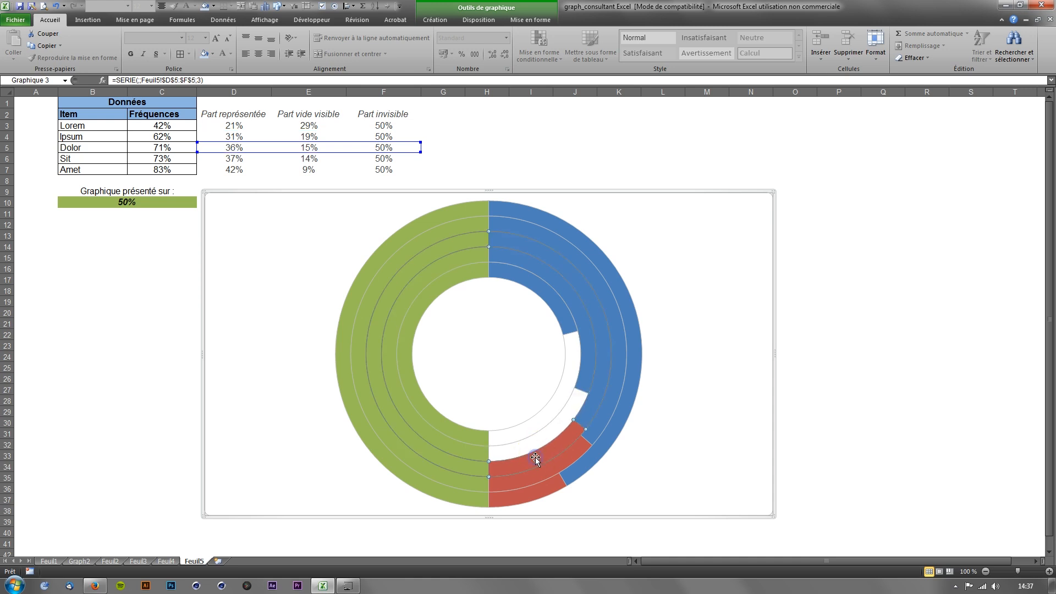
left_click(536, 457)
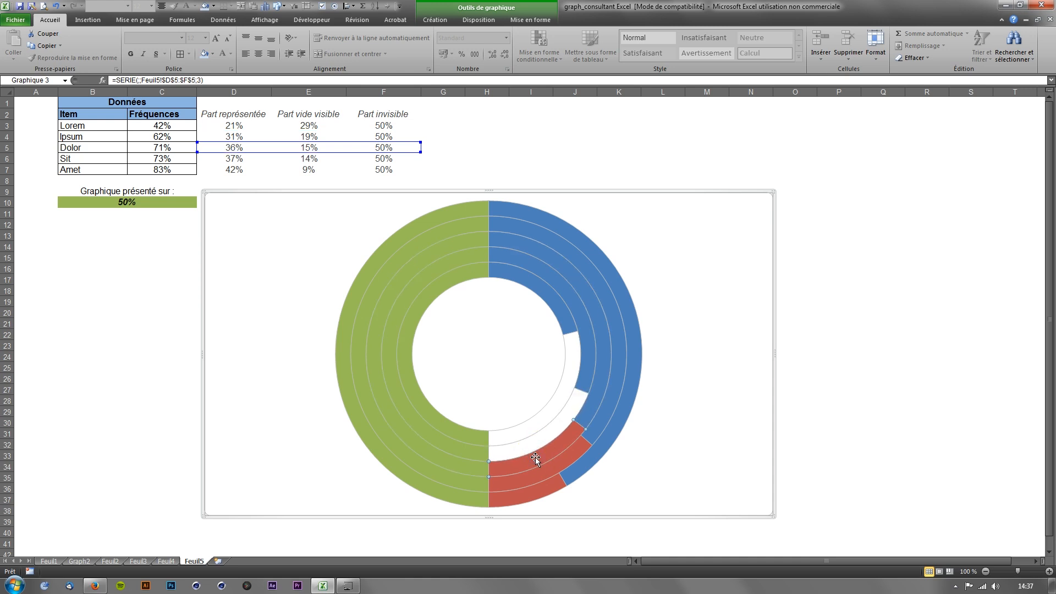
key("F4")
left_click(541, 472)
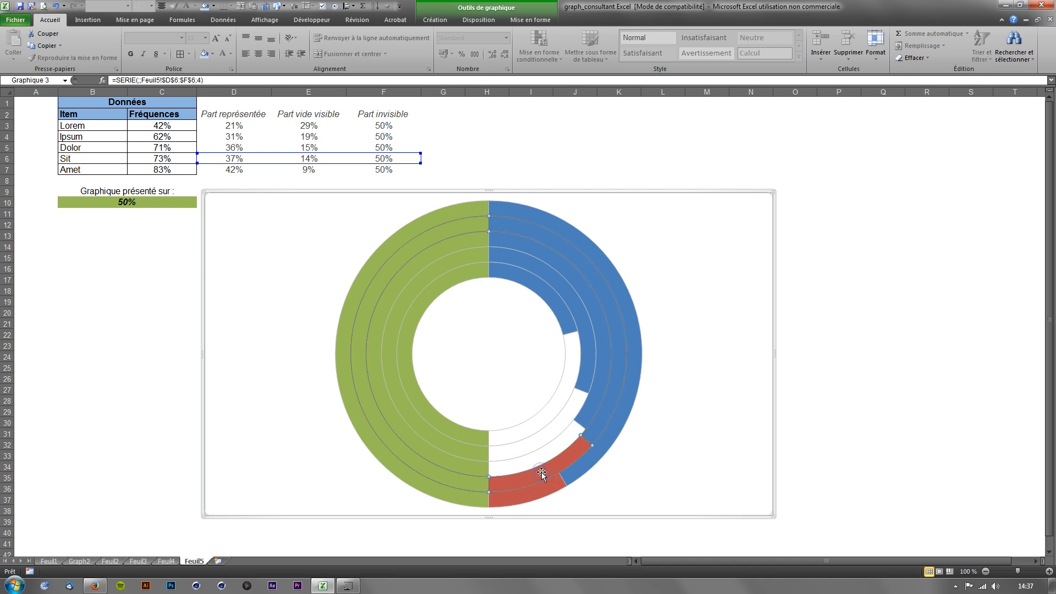
left_click(541, 472)
key("F4")
left_click(539, 490)
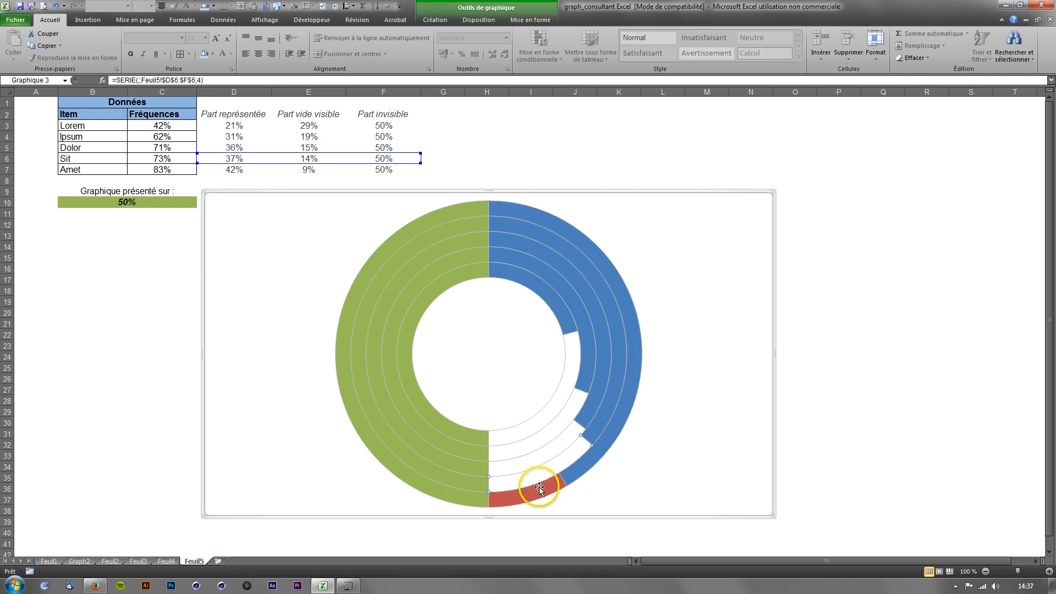
left_click(538, 494)
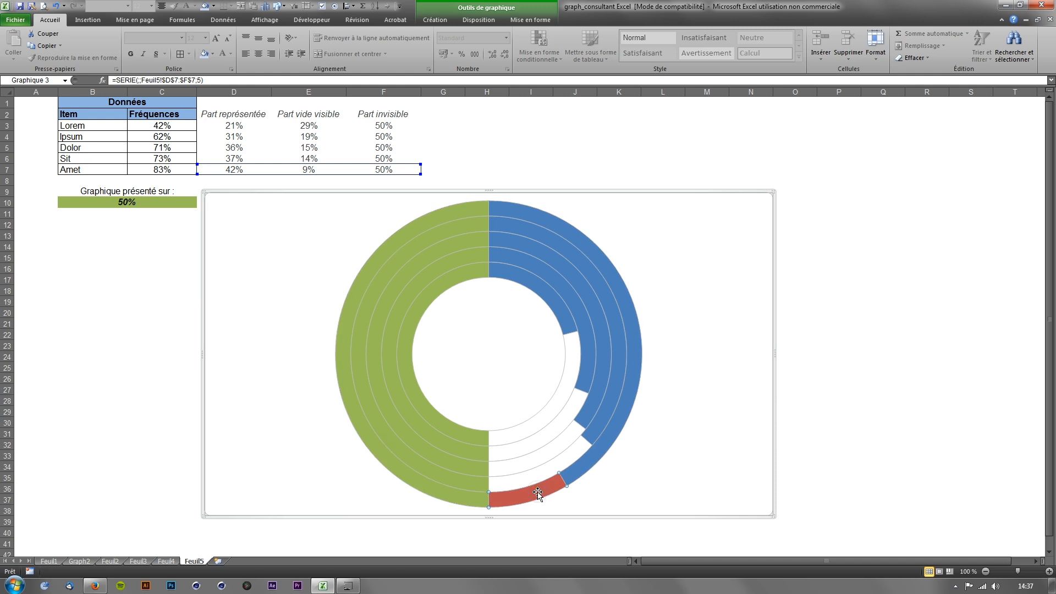
key("F4")
left_click(548, 492)
left_click(611, 490)
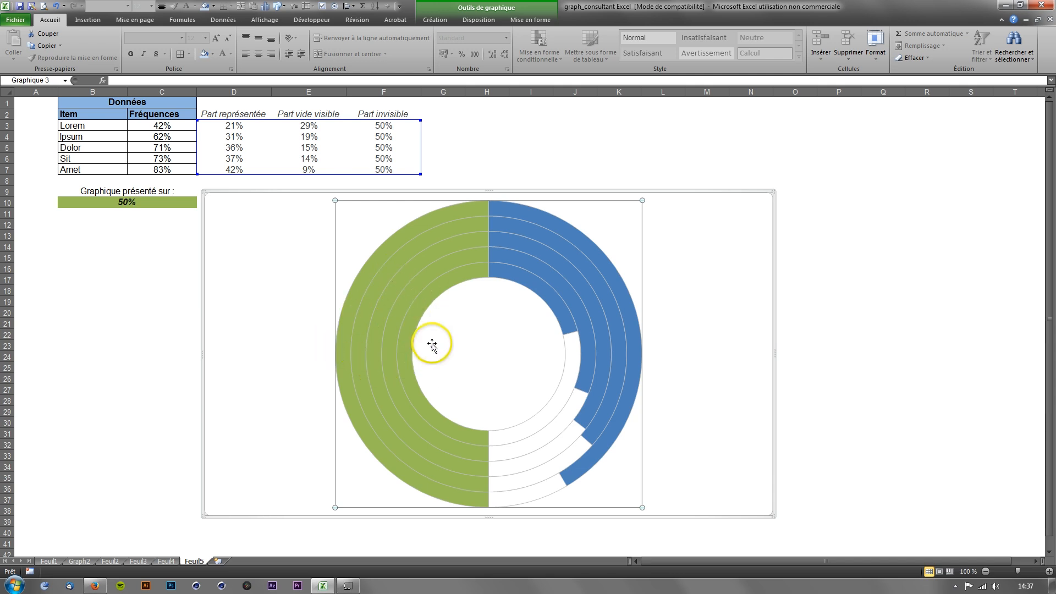
Remove the fill and the border from the green invisible segment of the innermost ring (Lorem)
mouse_move(391, 335)
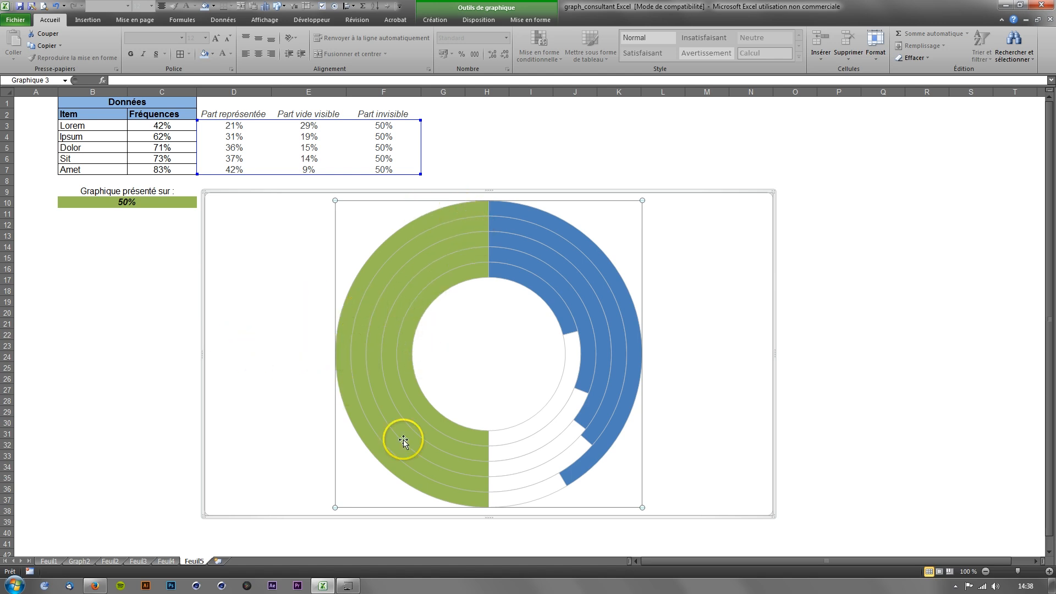
mouse_move(440, 453)
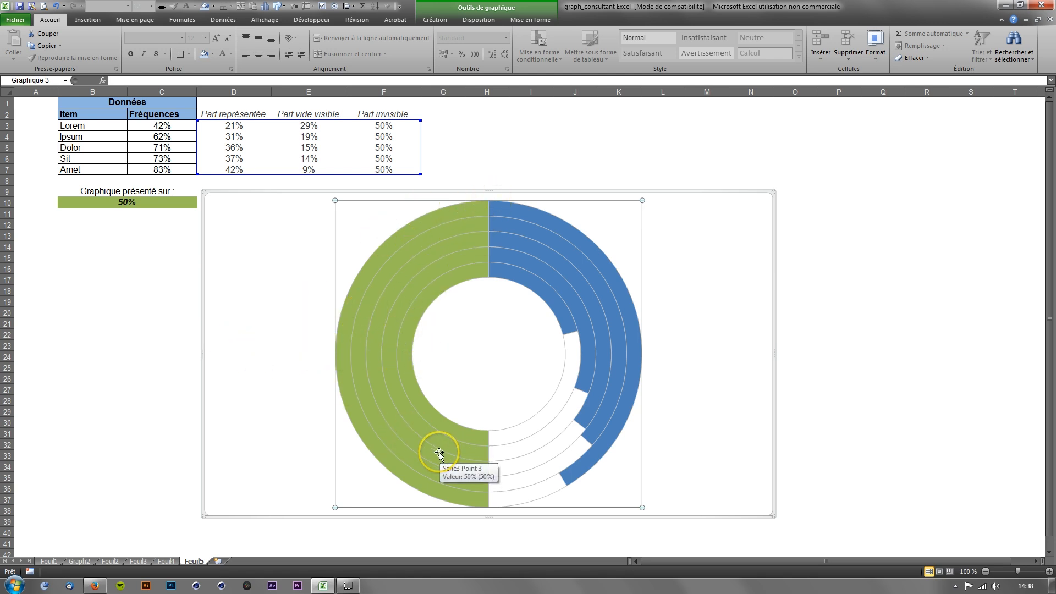
left_click(408, 359)
left_click(408, 358)
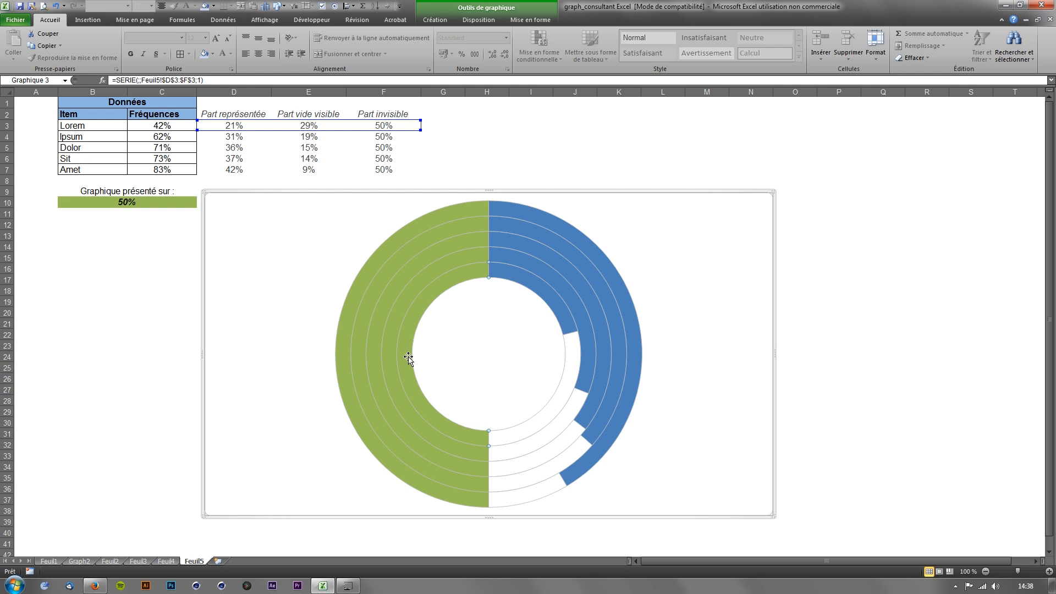
right_click(408, 358)
left_click(447, 452)
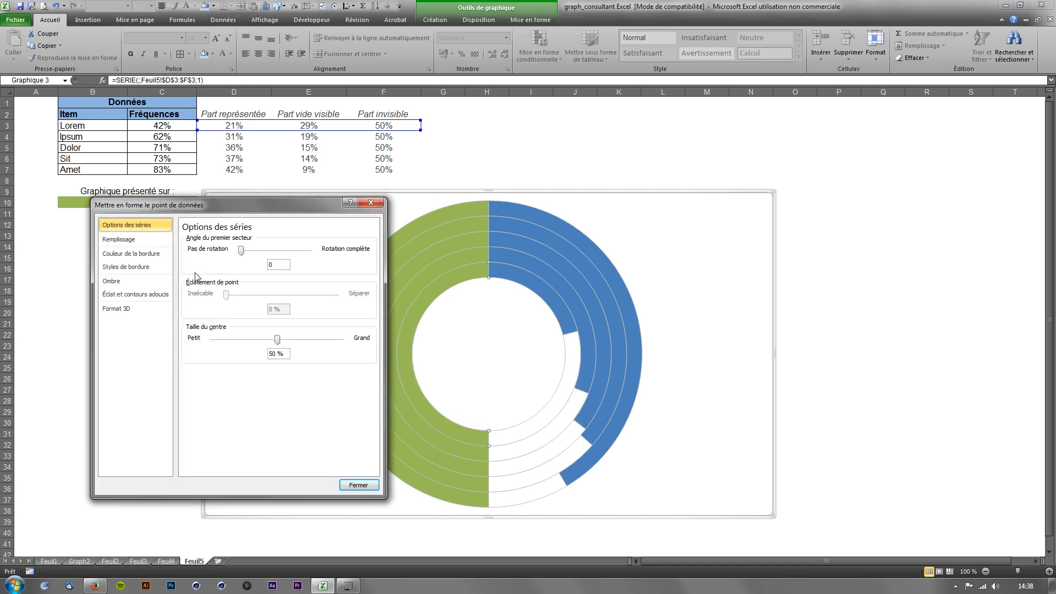
left_click(150, 243)
left_click(215, 240)
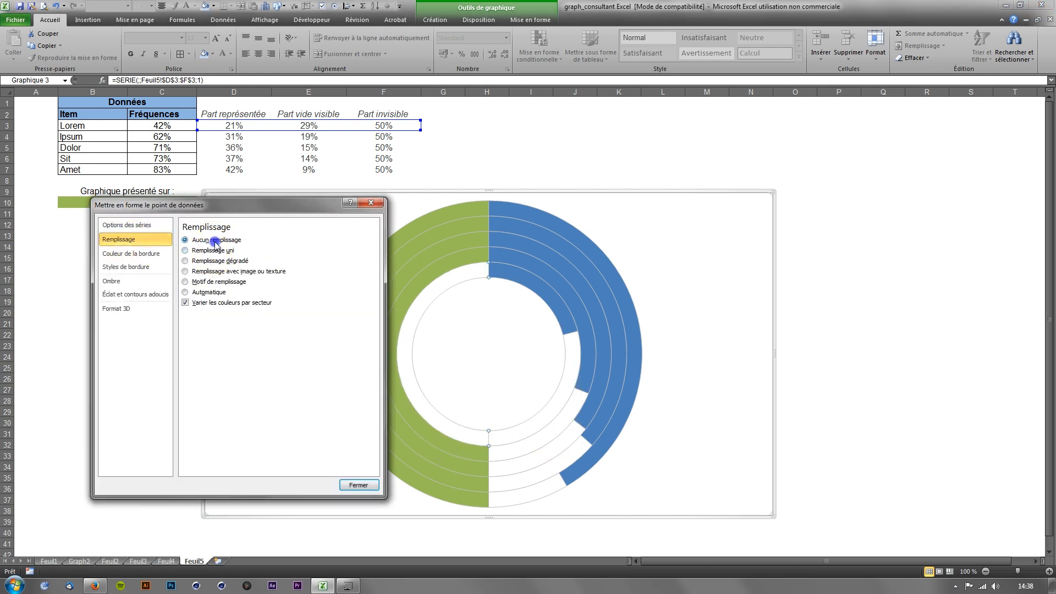
left_click(149, 254)
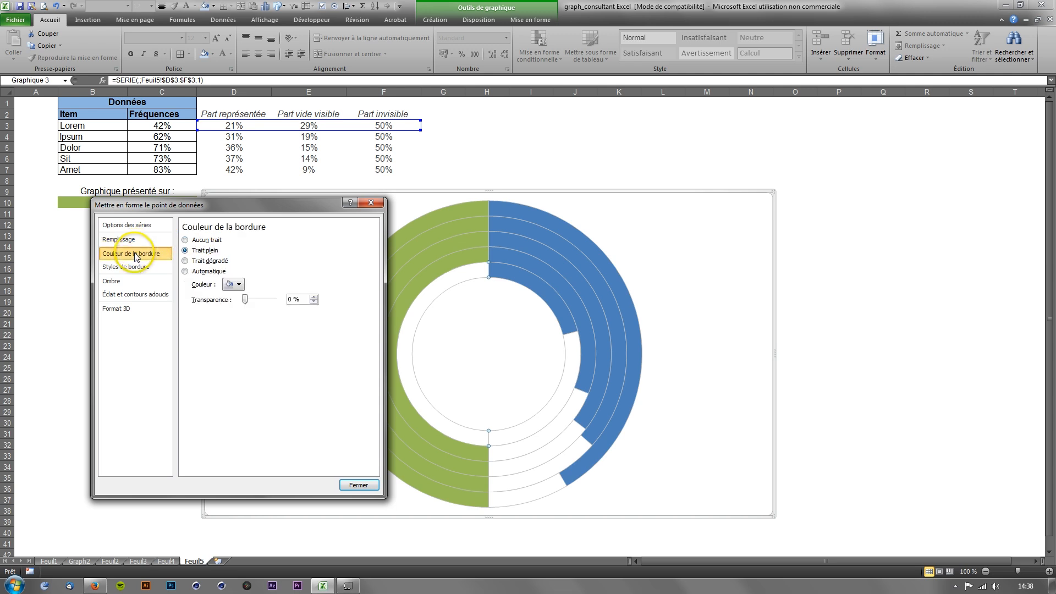
left_click(186, 240)
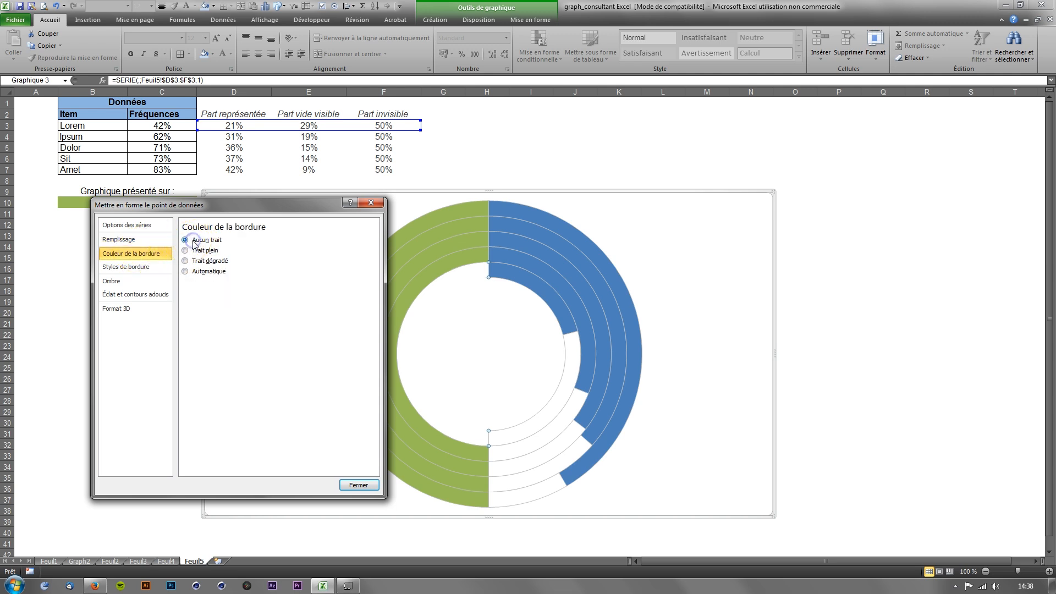
left_click(359, 486)
Repeat the border removal on the green invisible segments of the Ipsum, Dolor, Sit and Amet rings
left_click(391, 358)
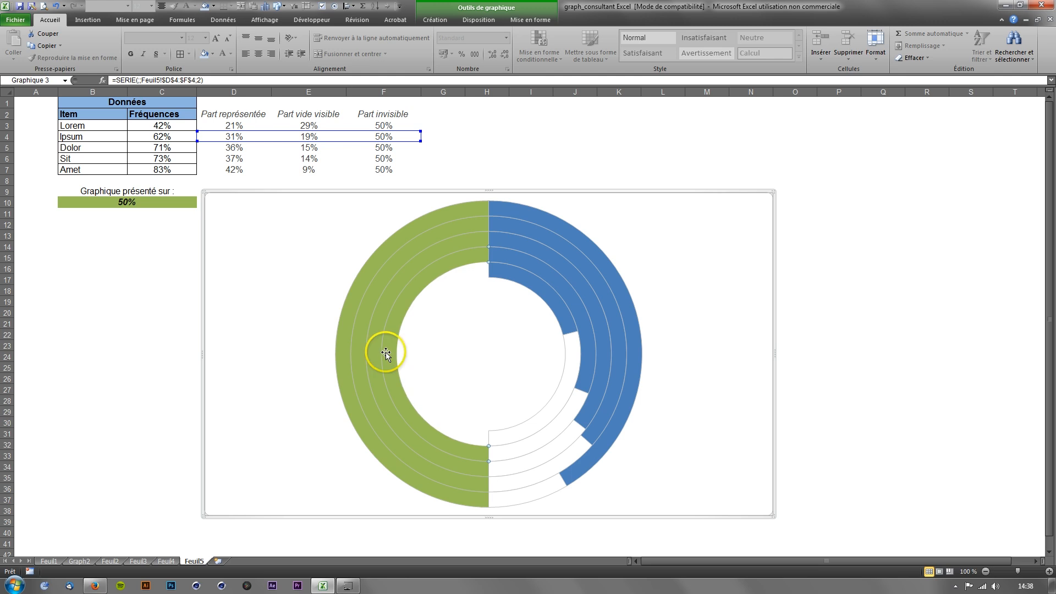
left_click(374, 352)
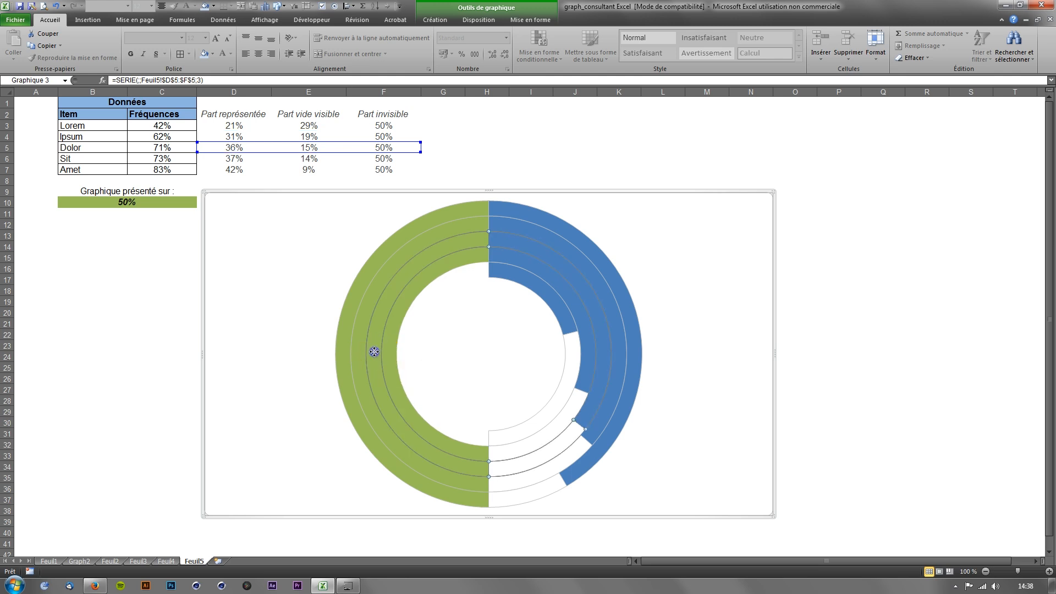
left_click(359, 349)
left_click(345, 347)
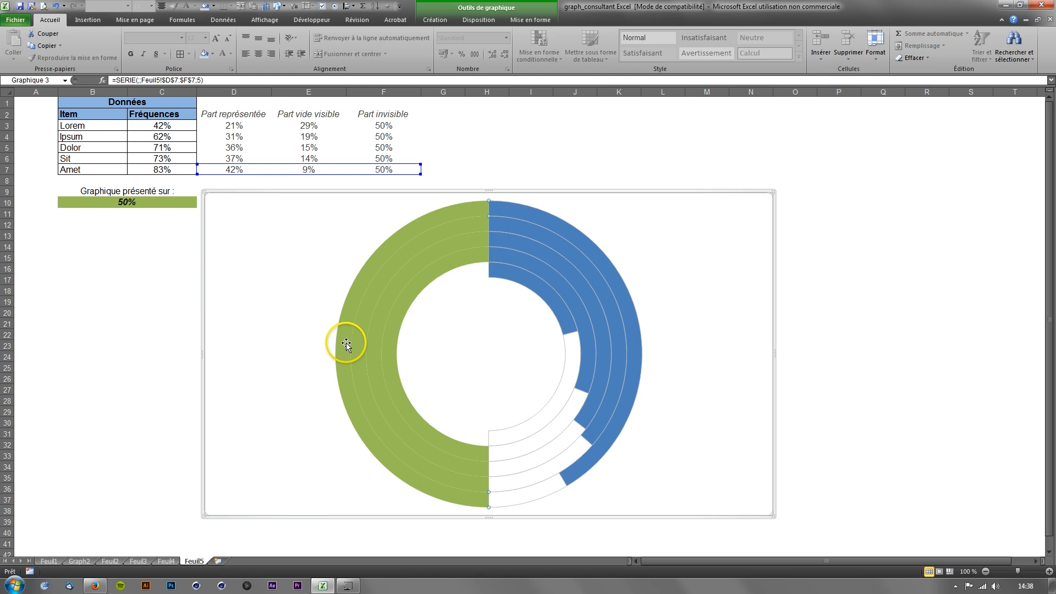
Set the green invisible segment of the outermost ring (Amet) to no fill (Aucun remplissage)
right_click(345, 343)
left_click(382, 440)
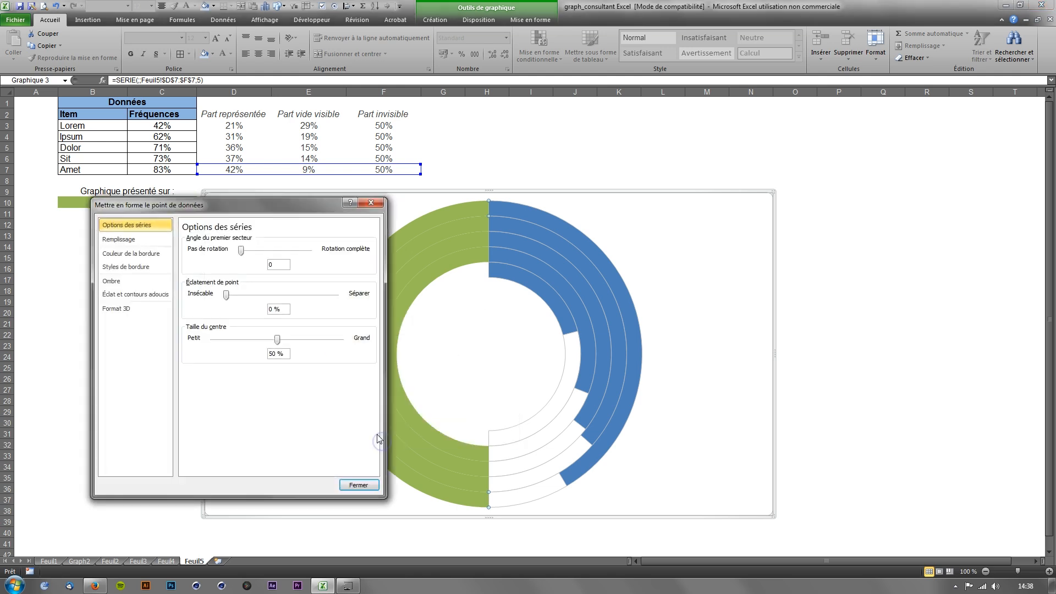
left_click(132, 239)
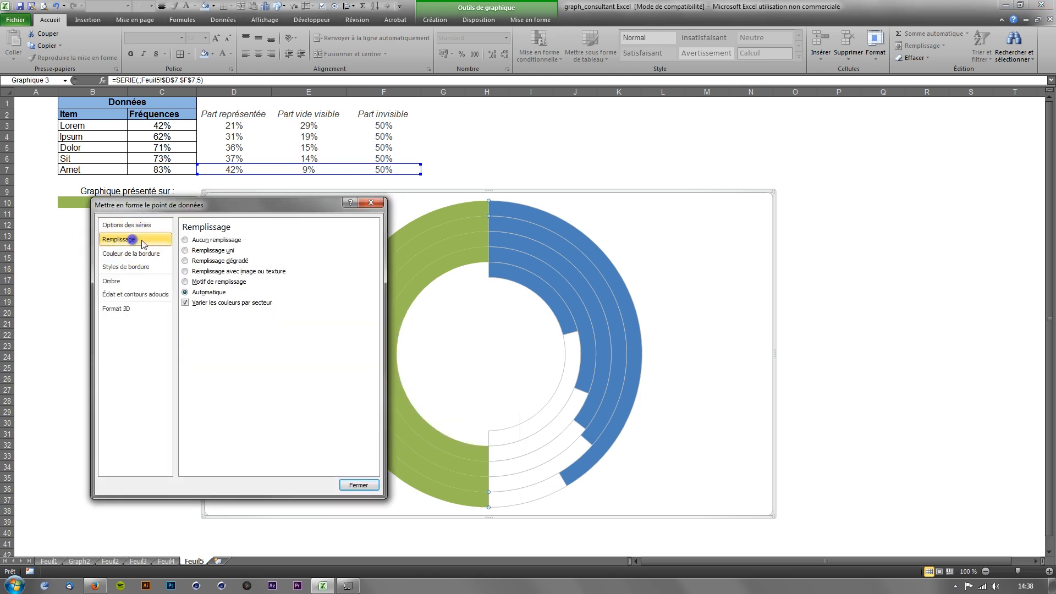
left_click(205, 241)
left_click(358, 484)
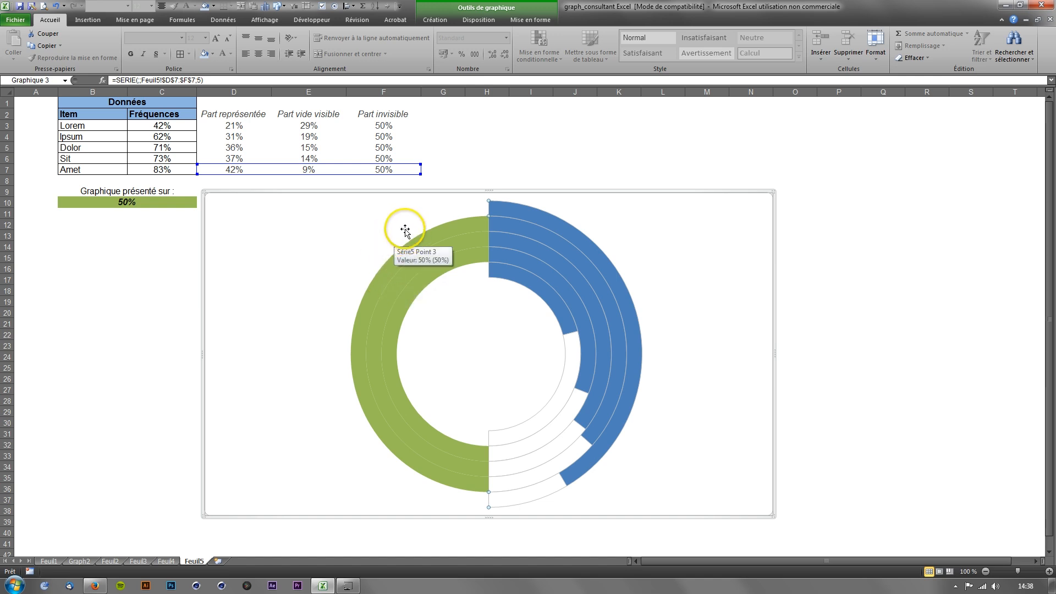
Repeat the no-fill setting on the green invisible segments of the Sit, Dolor and Ipsum rings
left_click(406, 251)
left_click(406, 251)
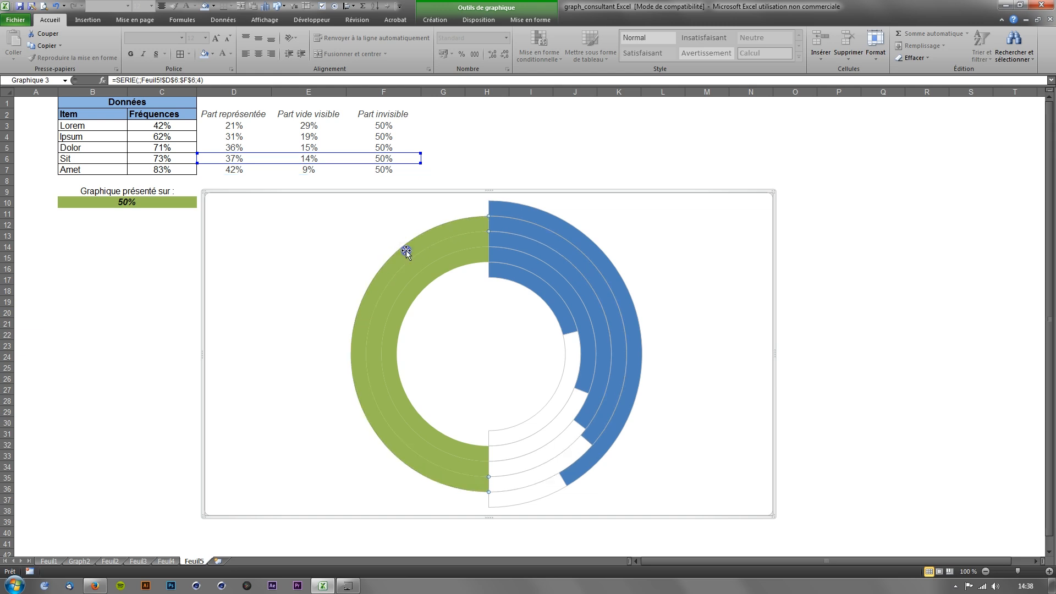
left_click(416, 266)
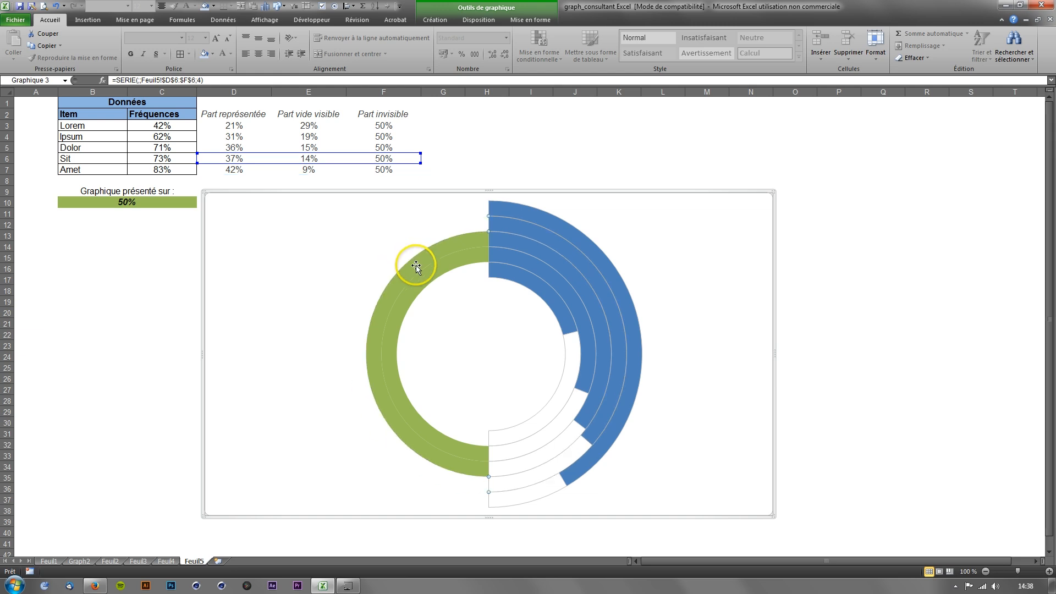
left_click(423, 276)
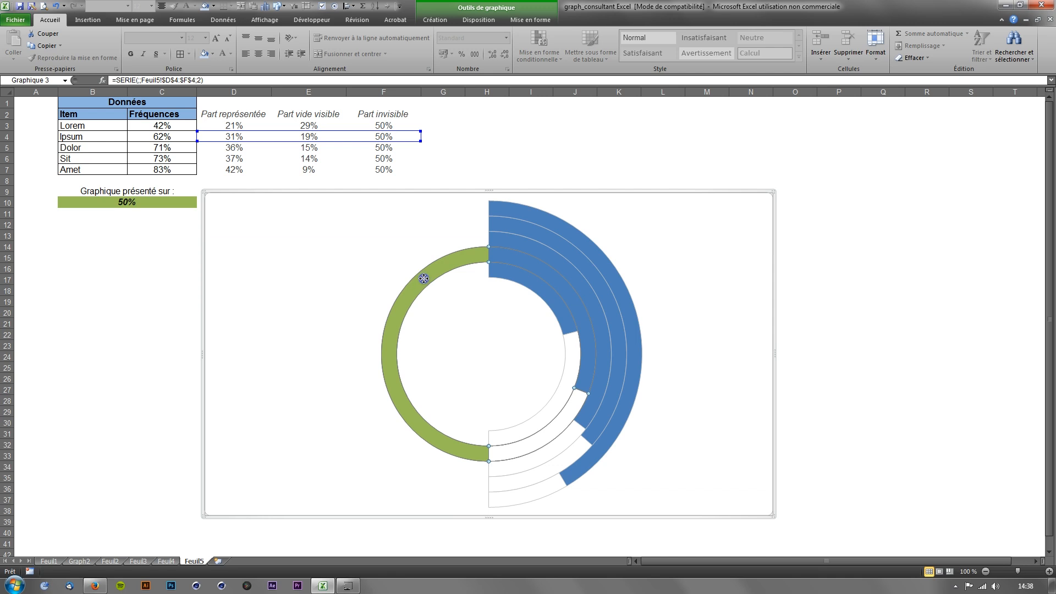
left_click(752, 368)
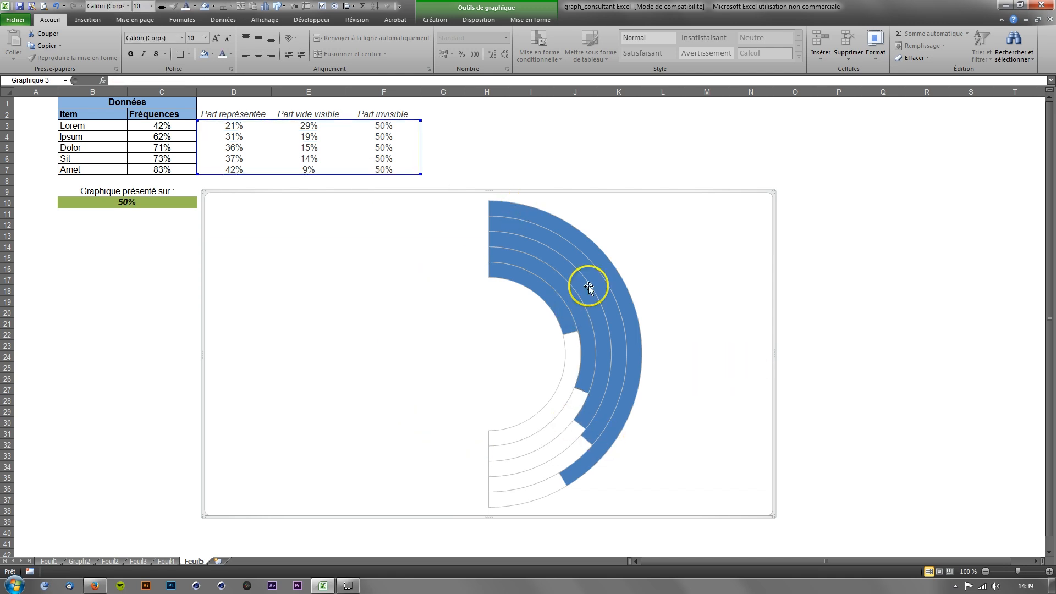
Test the chart by setting the display percentage in B10 to 100% and then to 75%
left_click(134, 204)
type("100%")
key("Return")
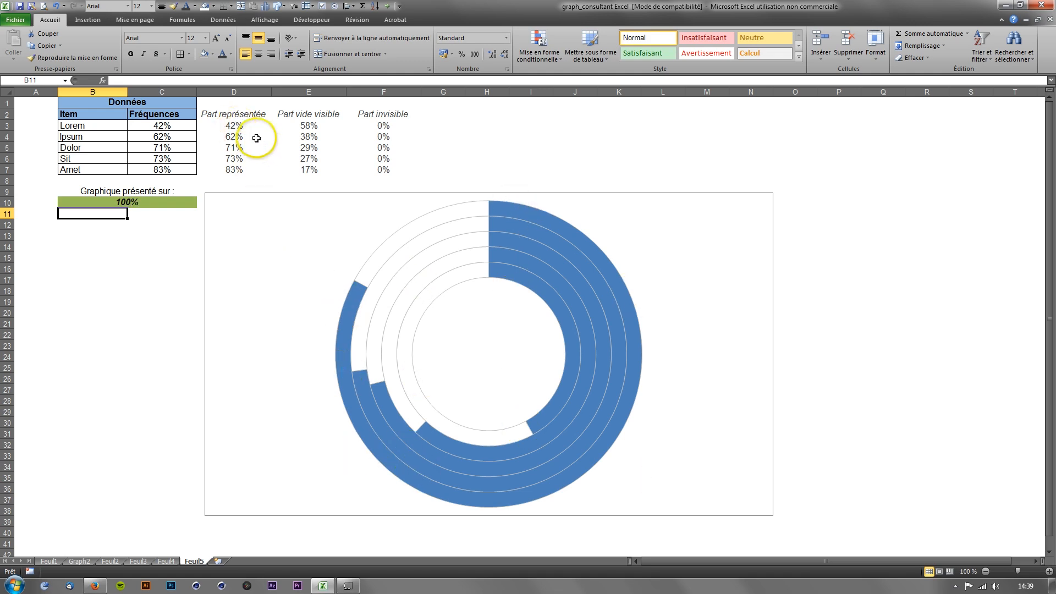
left_click(86, 202)
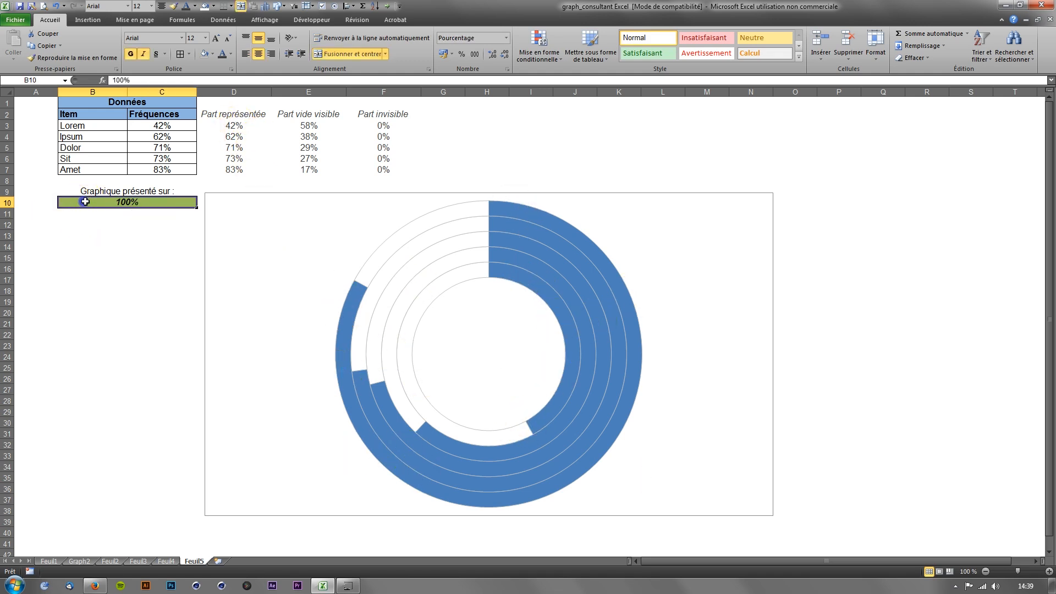
type("75%")
key("Return")
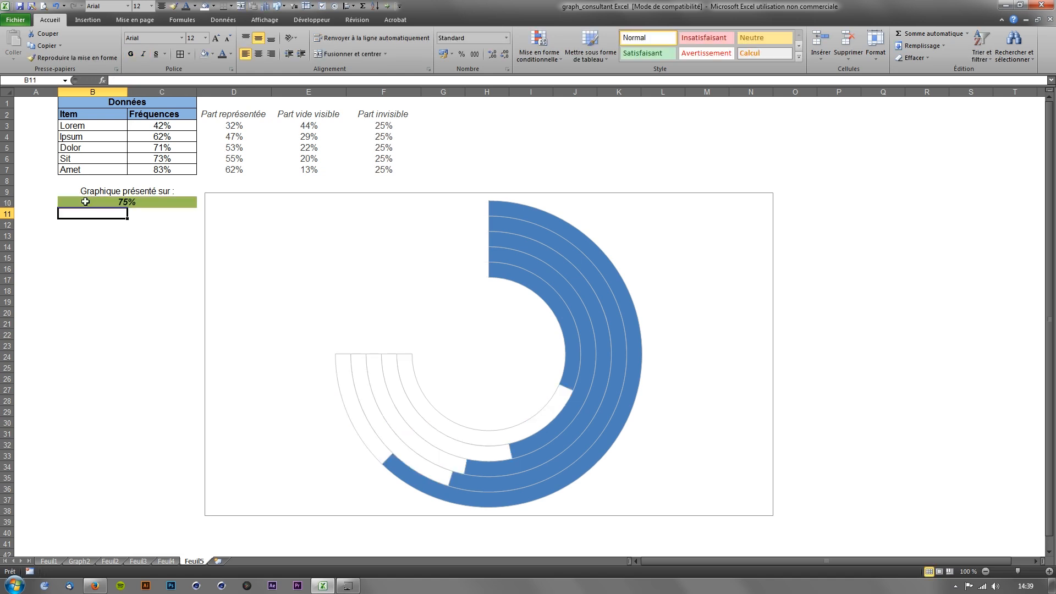
Test the chart with the display percentage in B10 at 50% and then at 10%
left_click(89, 201)
type("50%")
key("Return")
left_click(93, 200)
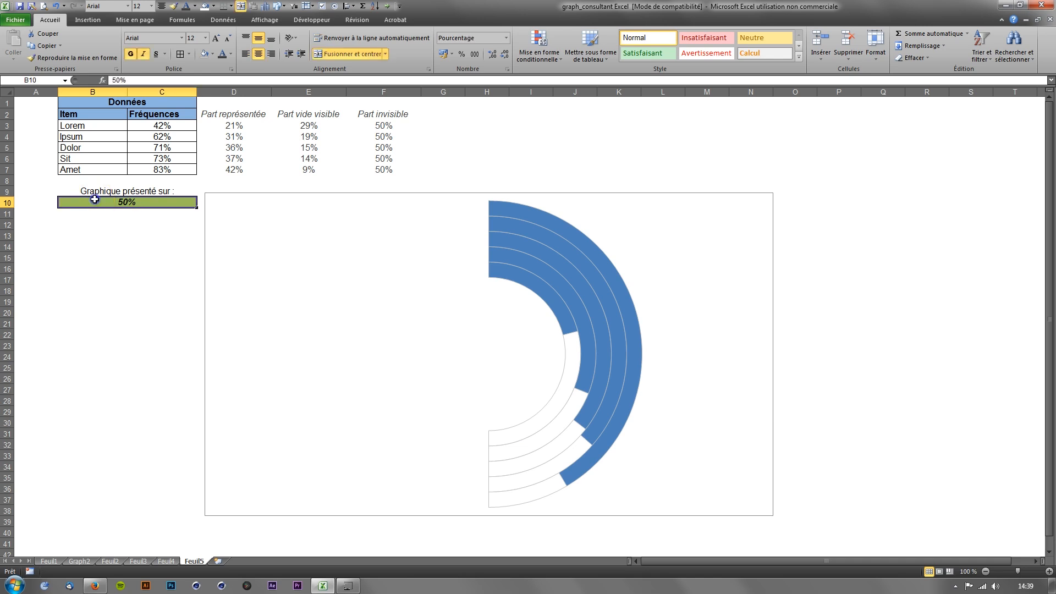
type("0")
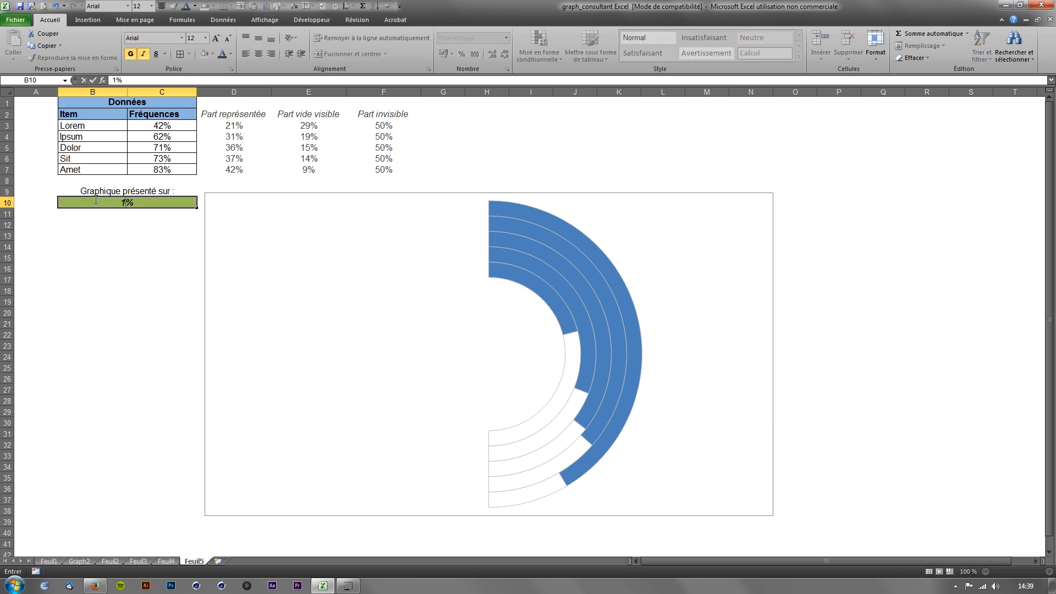
key("Return")
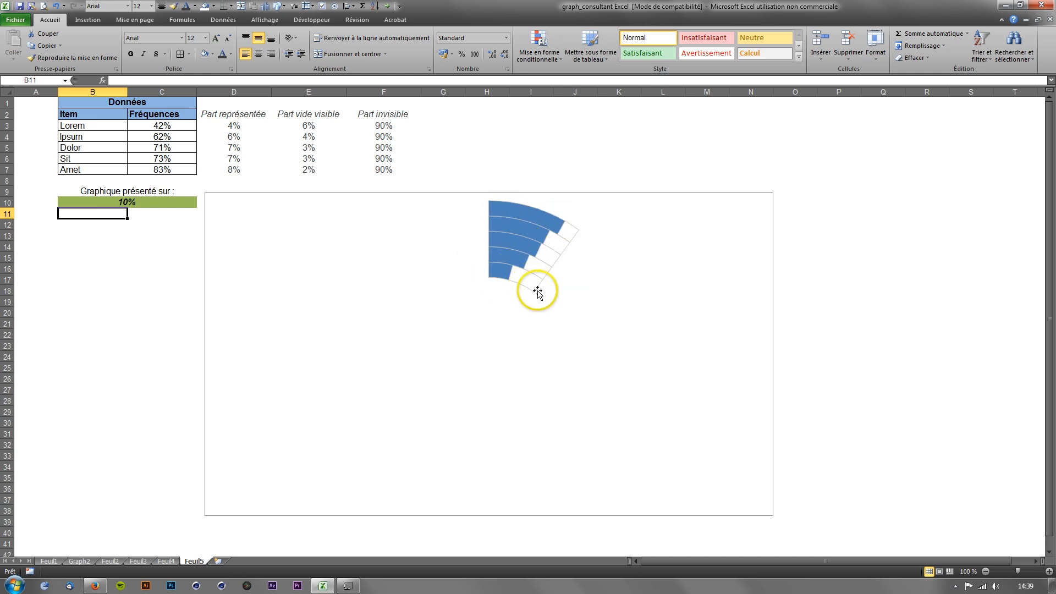
mouse_move(537, 292)
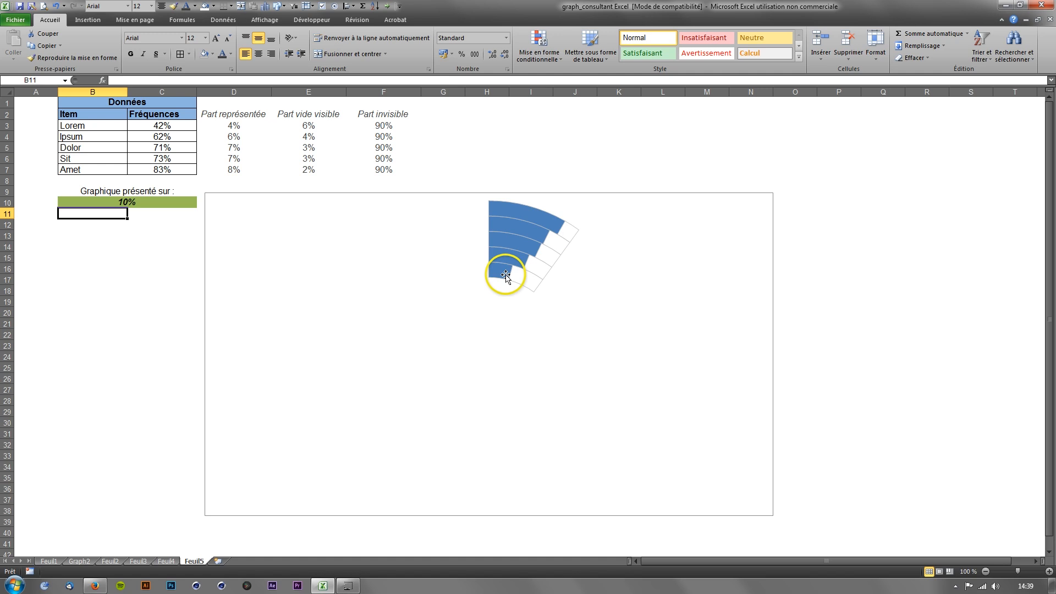
mouse_move(506, 275)
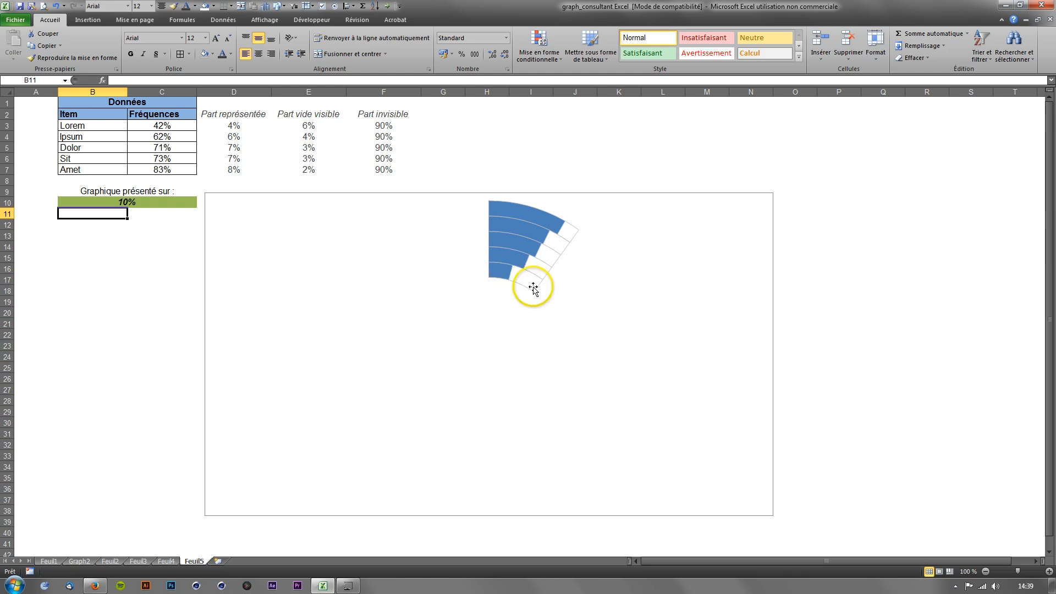
mouse_move(574, 235)
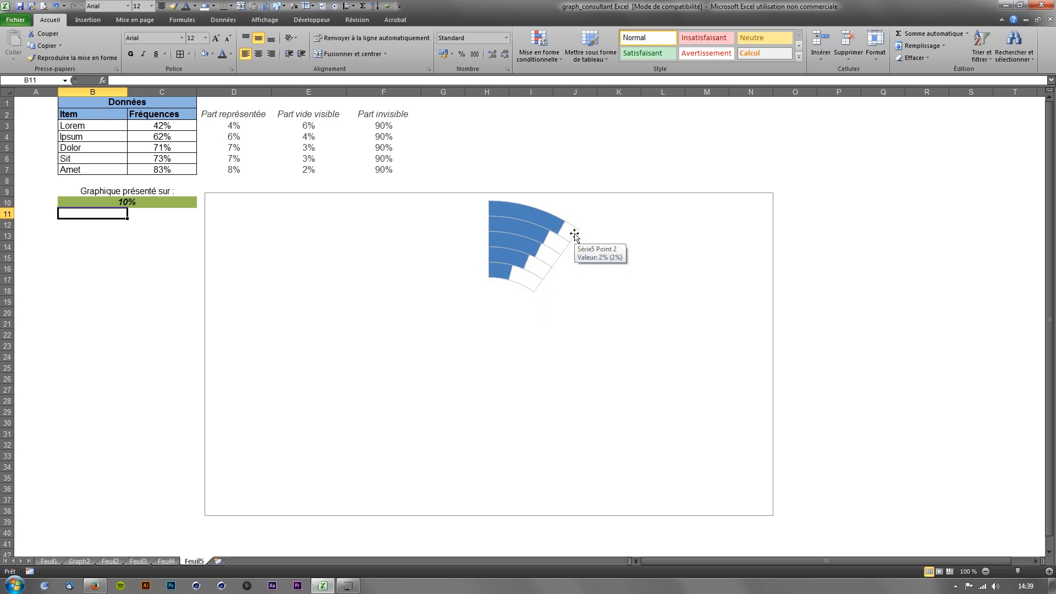
Set the display percentage in B10 back to 50%
left_click_drag(185, 173, 111, 169)
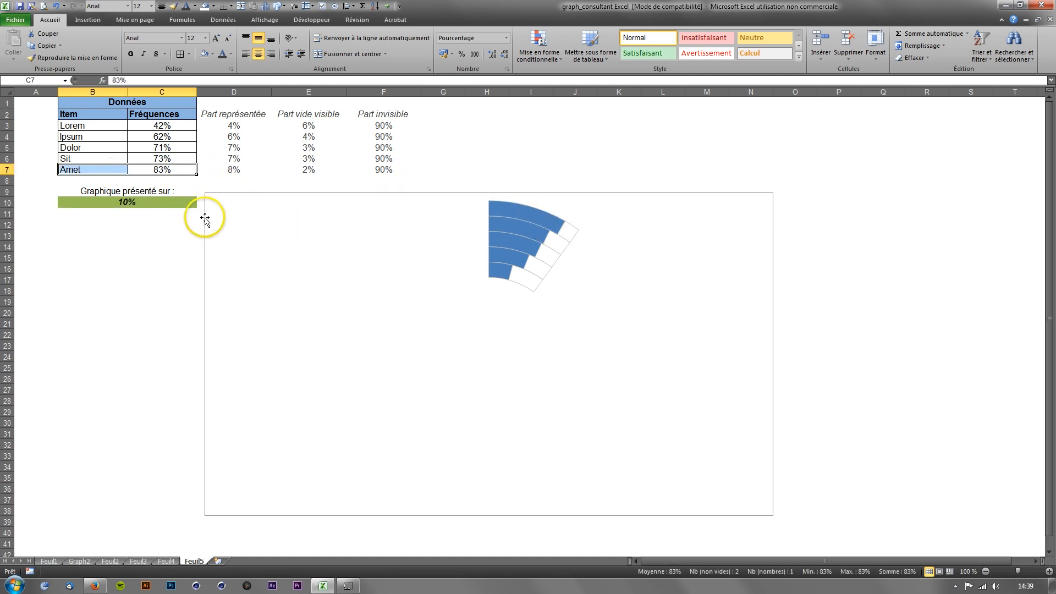
left_click(170, 205)
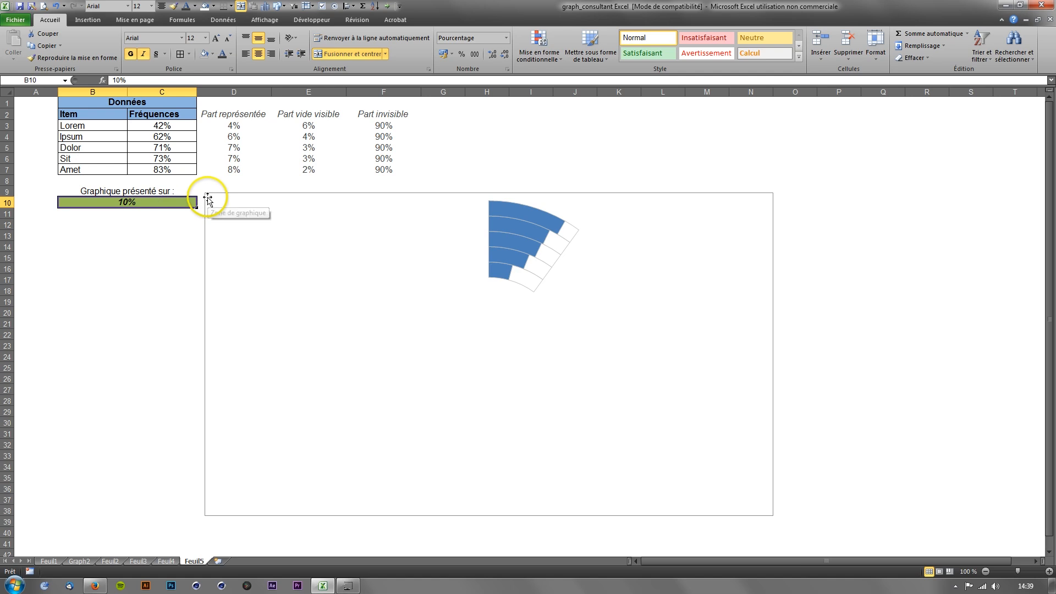
type("50%")
key("Return")
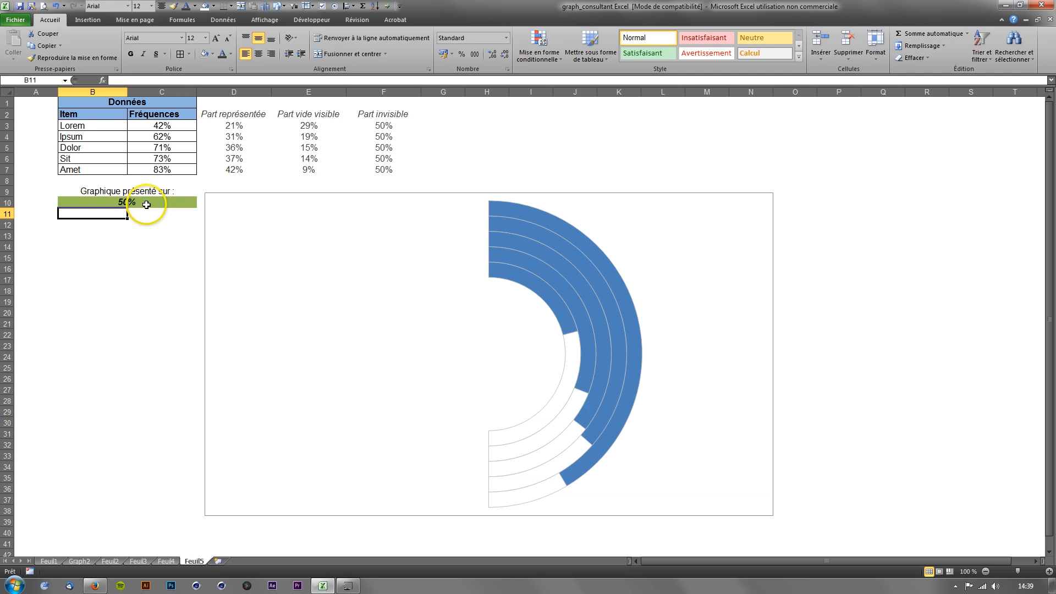
Compare the chart on Feuil5 with the finished half-ring chart on Feuil4, ending on Feuil5
left_click(170, 561)
left_click(194, 561)
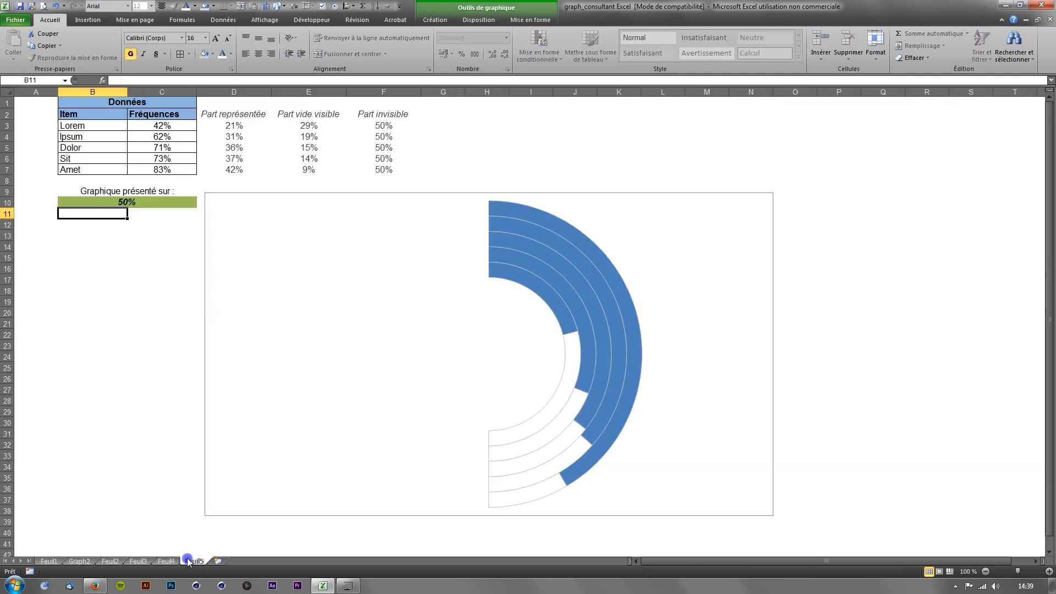
left_click(531, 329)
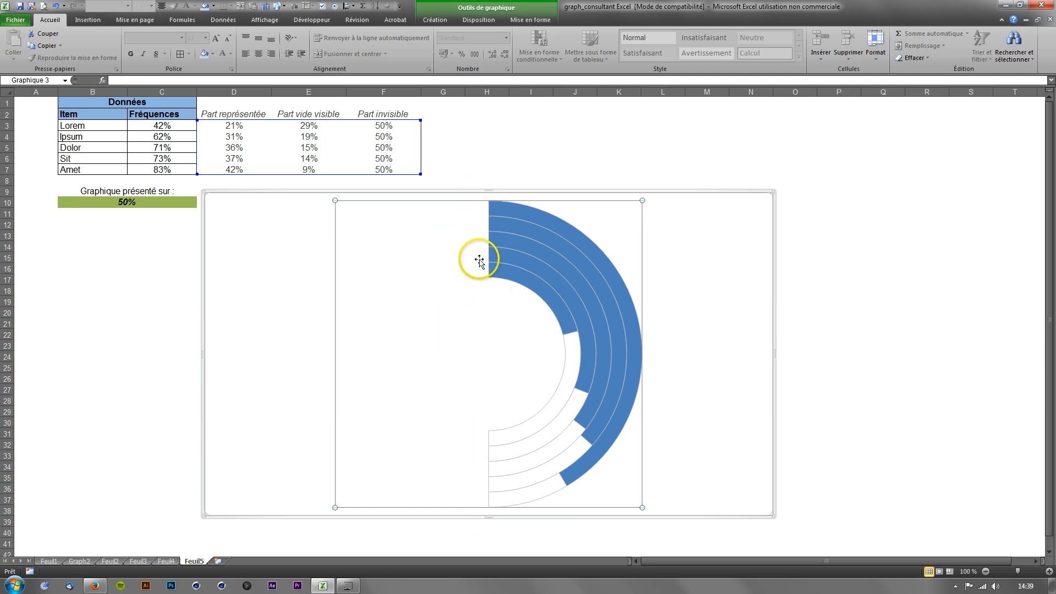
left_click(166, 561)
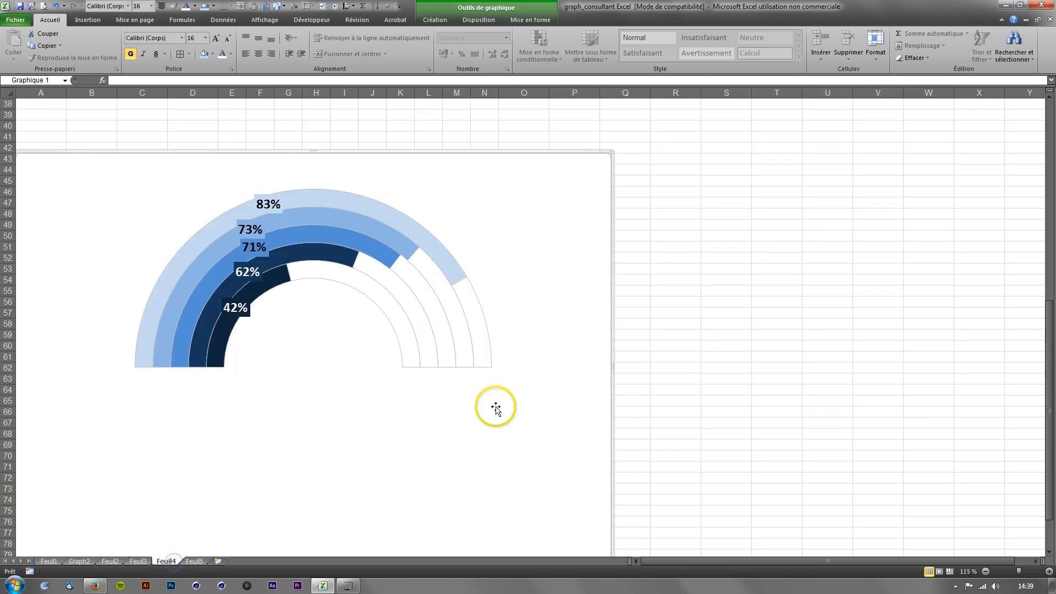
left_click(195, 561)
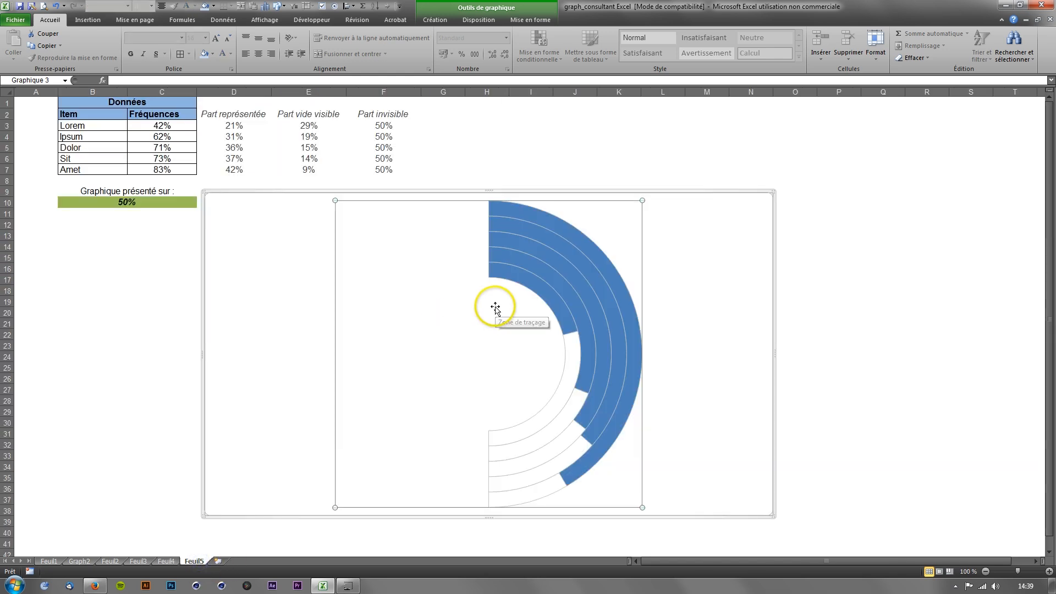
Go through the chart's rings by selecting them one by one from Lorem to Amet, ending on the Ipsum ring
left_click(507, 272)
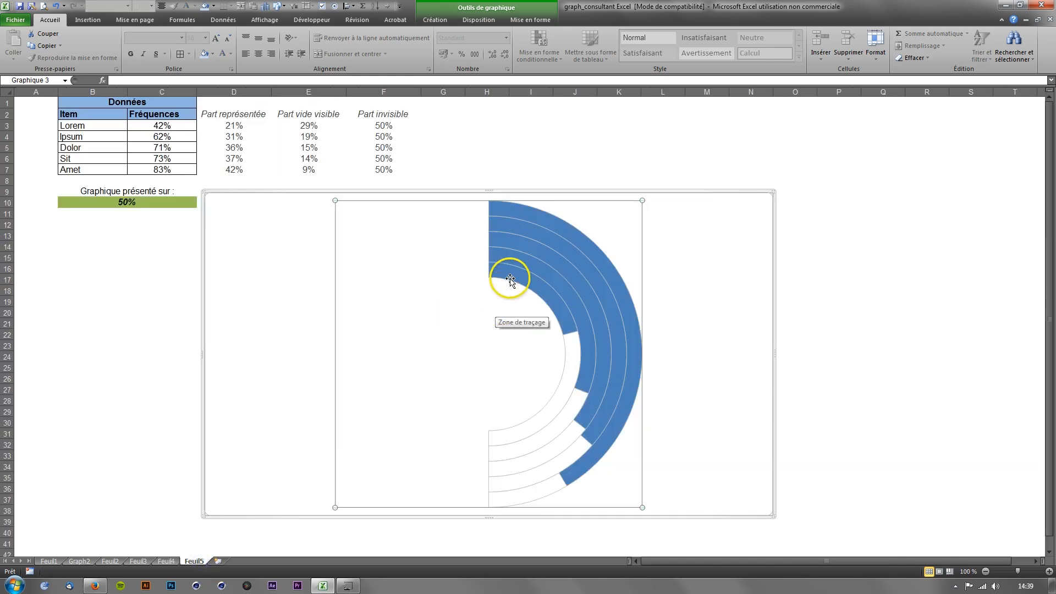
left_click(504, 260)
left_click(516, 241)
left_click(525, 227)
left_click(525, 214)
left_click(514, 259)
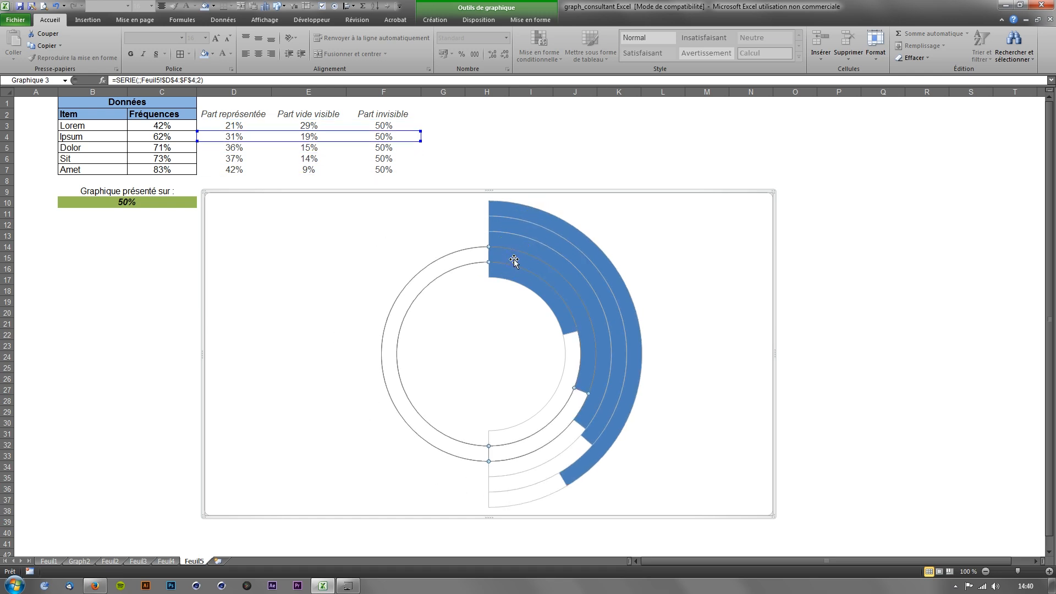
Rotate the rings' first-slice angle so the visible half forms an upright arch, and close the series formatting
right_click(514, 260)
left_click(572, 357)
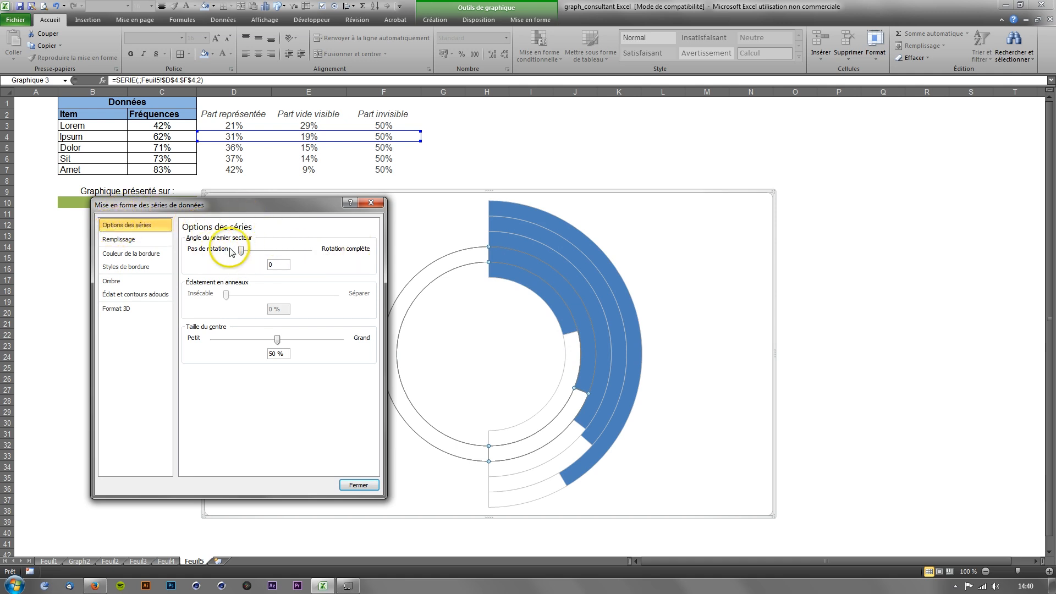
left_click_drag(241, 250, 271, 254)
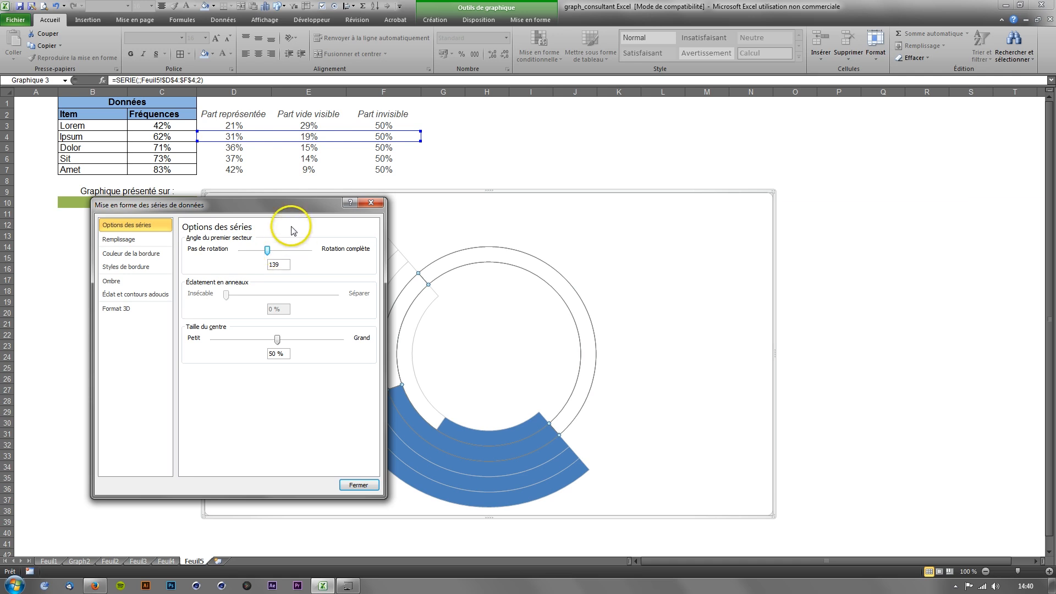
left_click_drag(286, 204, 182, 204)
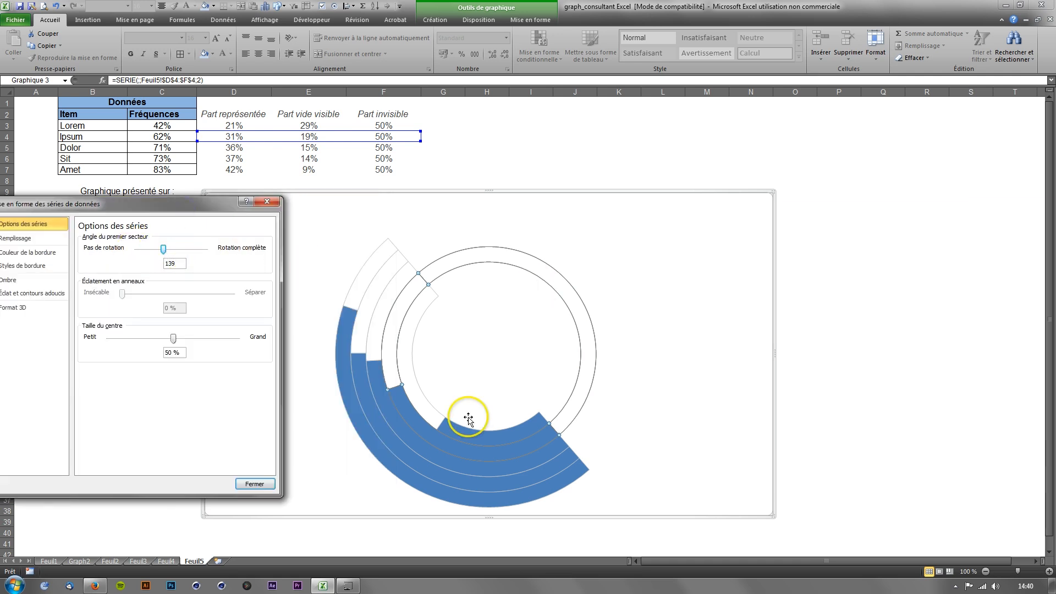
left_click_drag(163, 249, 184, 251)
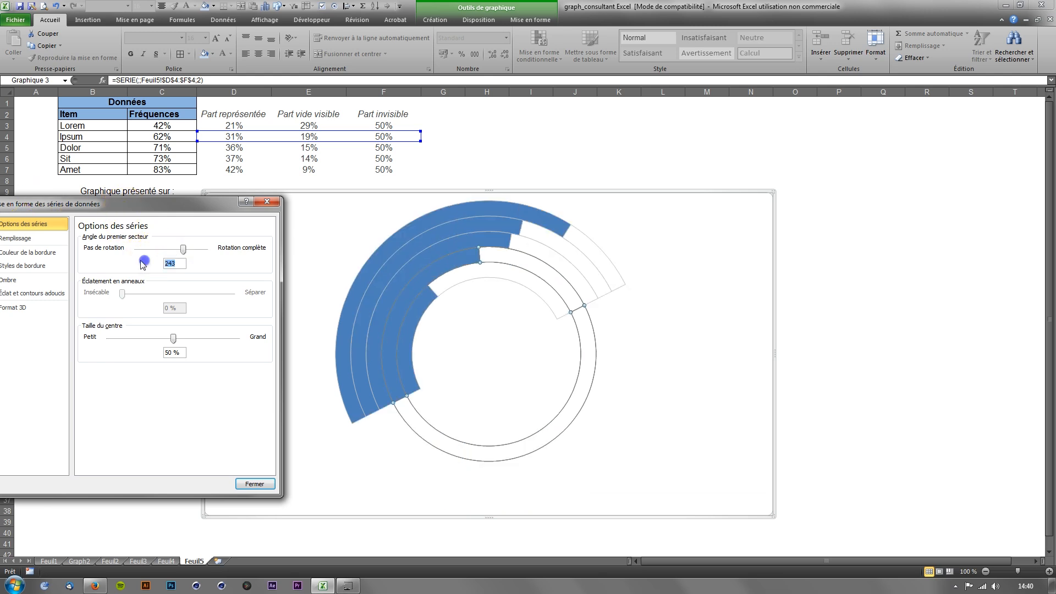
key("Return")
left_click(291, 307)
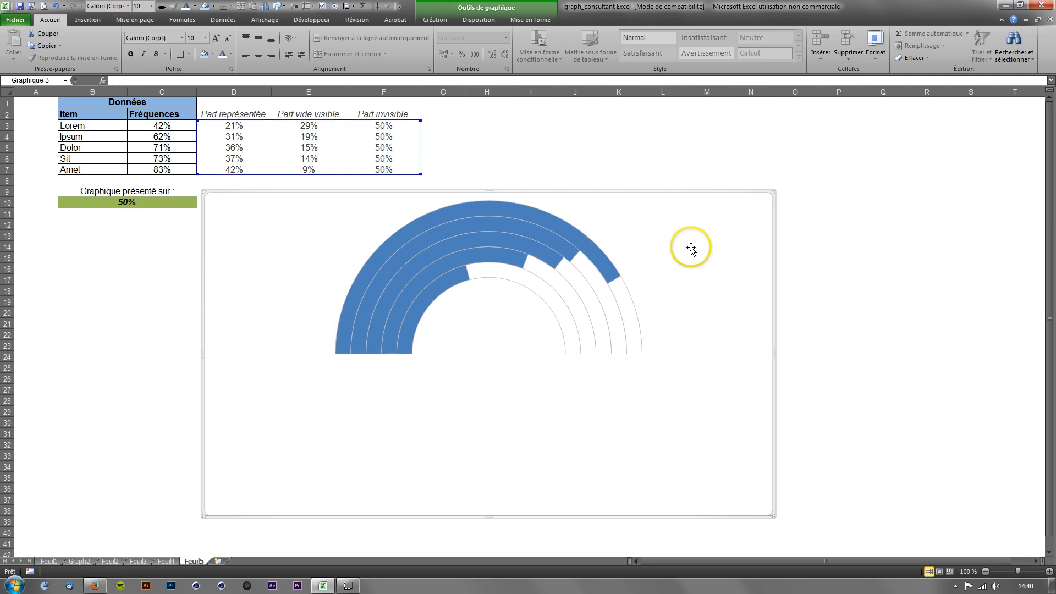
Fill the represented segment of the innermost Lorem ring with the darkest navy shade of the theme blue
left_click(438, 297)
left_click(434, 296)
left_click(431, 279)
left_click(438, 286)
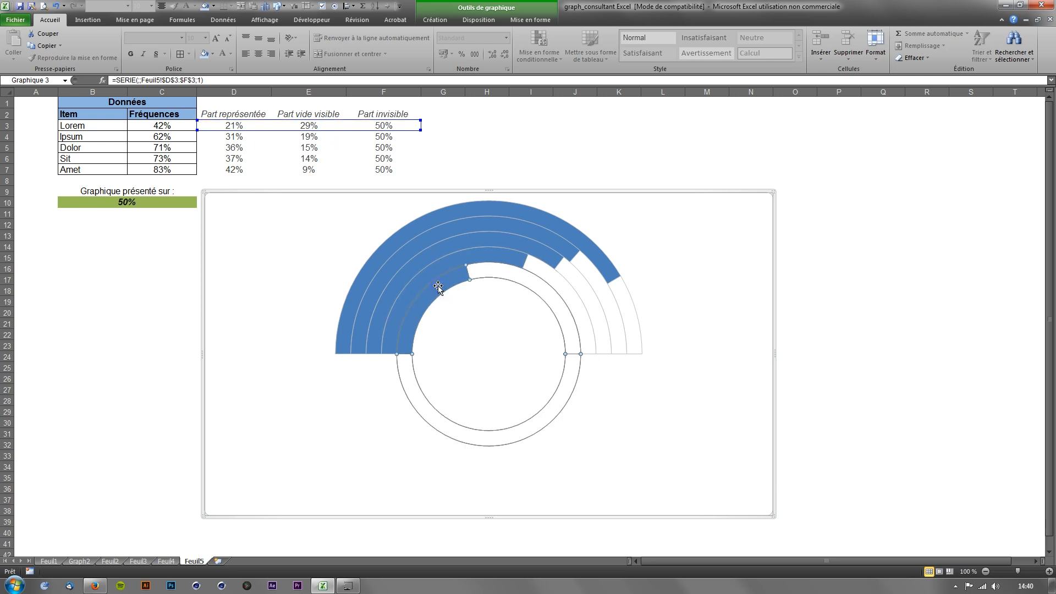
left_click(438, 286)
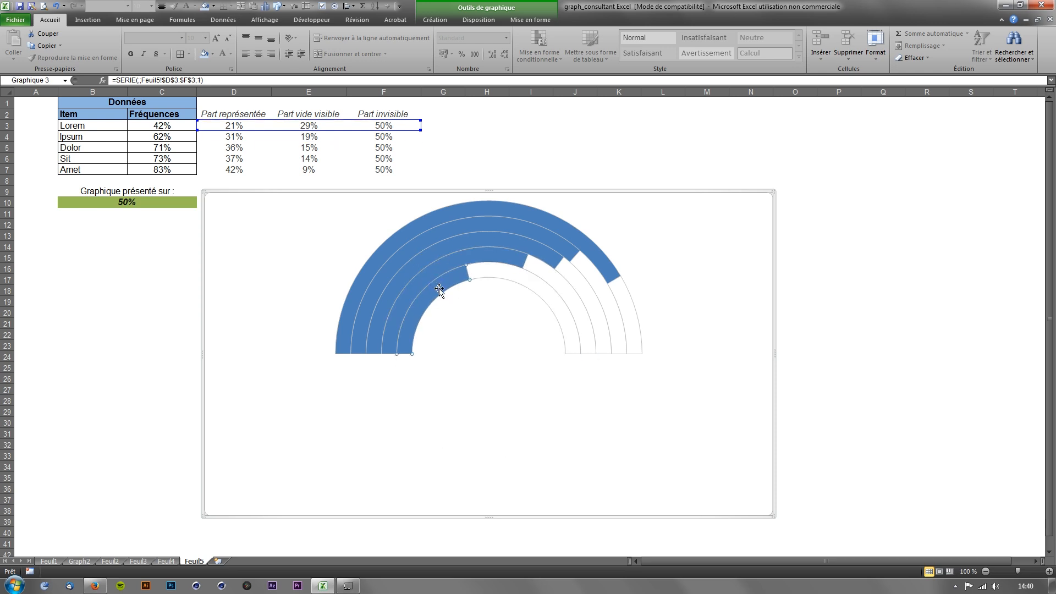
left_click(214, 7)
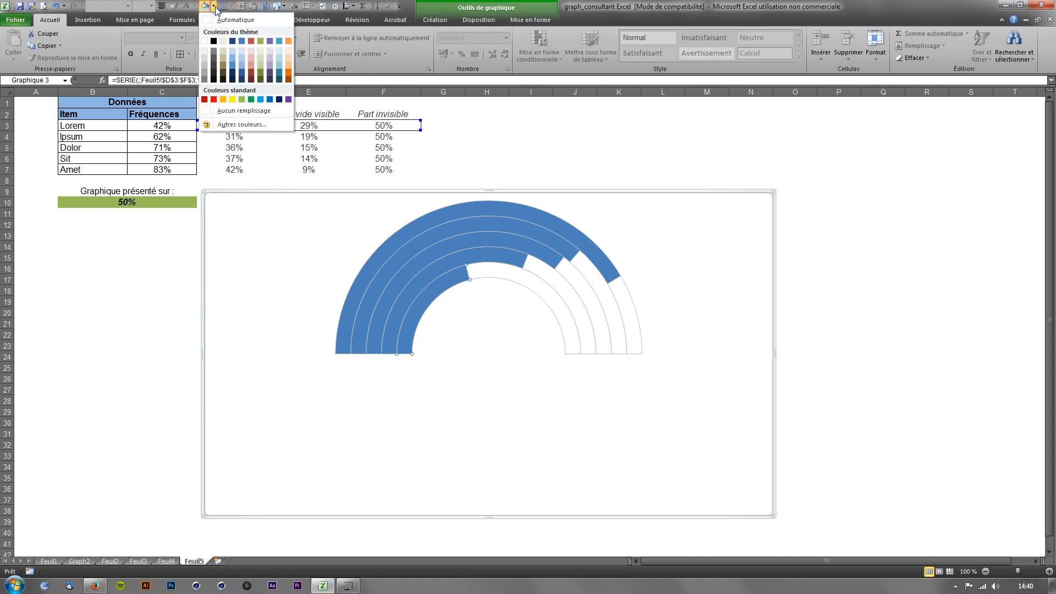
left_click(232, 79)
Fill the represented segment of the Ipsum ring with a dark navy theme blue one shade lighter than Lorem's
left_click(415, 280)
left_click(415, 279)
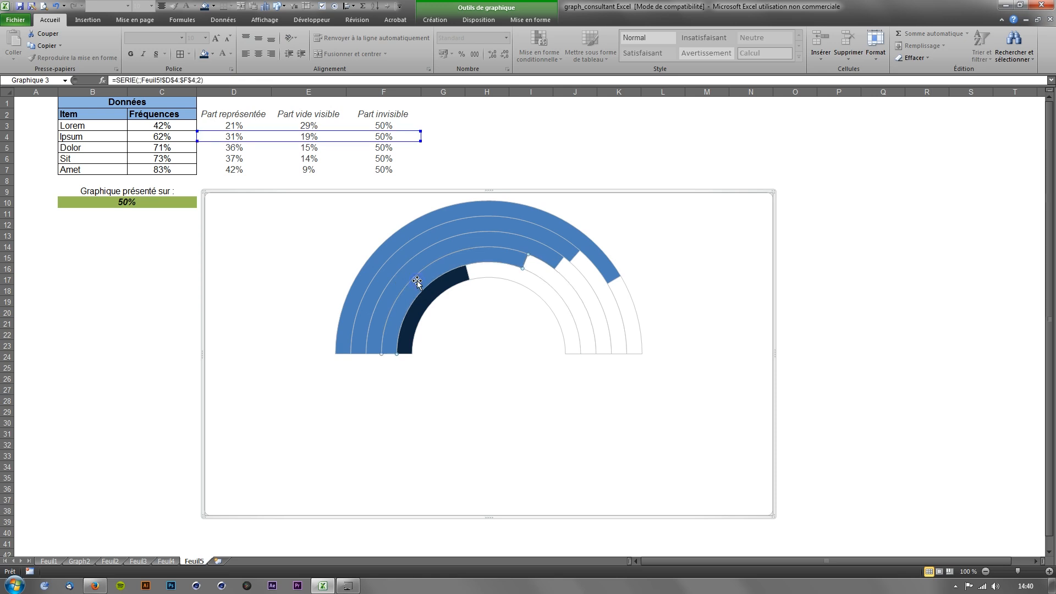
left_click(214, 6)
left_click(232, 78)
Fill the represented segment of the Dolor ring with the medium shade of the theme blue
left_click(427, 252)
left_click(428, 255)
left_click(431, 255)
left_click(214, 6)
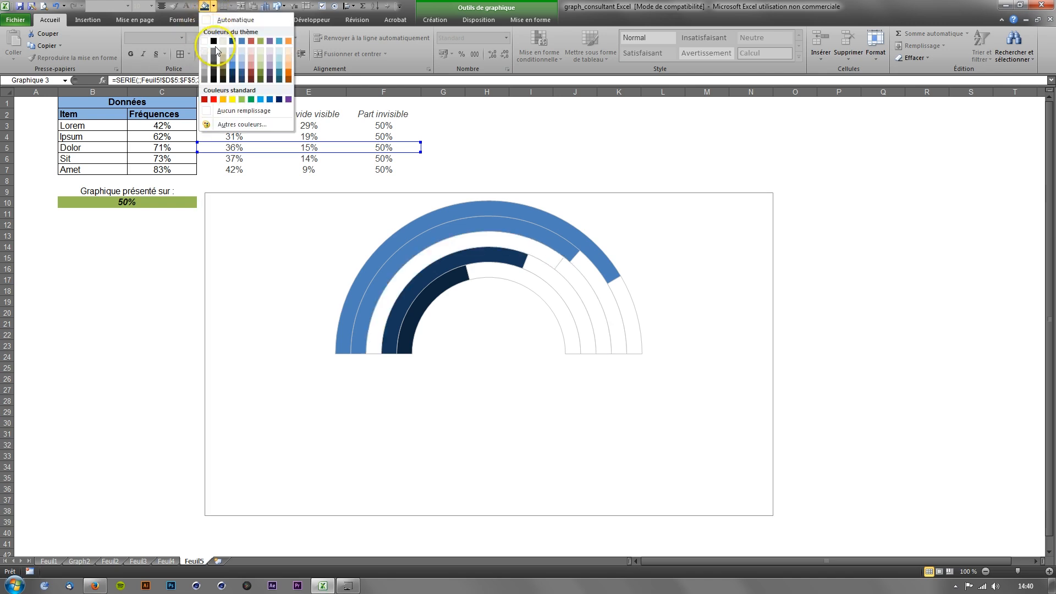
left_click(231, 64)
Fill the represented segment of the Sit ring with a light shade of the theme blue
left_click(431, 221)
left_click(441, 231)
left_click(214, 6)
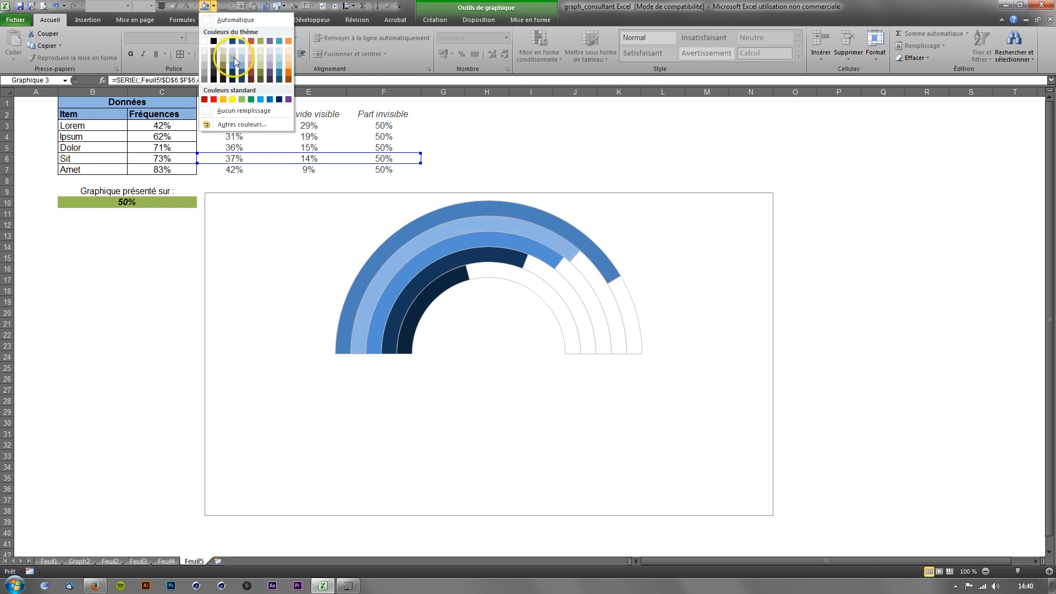
left_click(234, 57)
Fill the outermost Amet ring with the lightest shade of the theme blue, completing the dark-to-light gradient
left_click(474, 212)
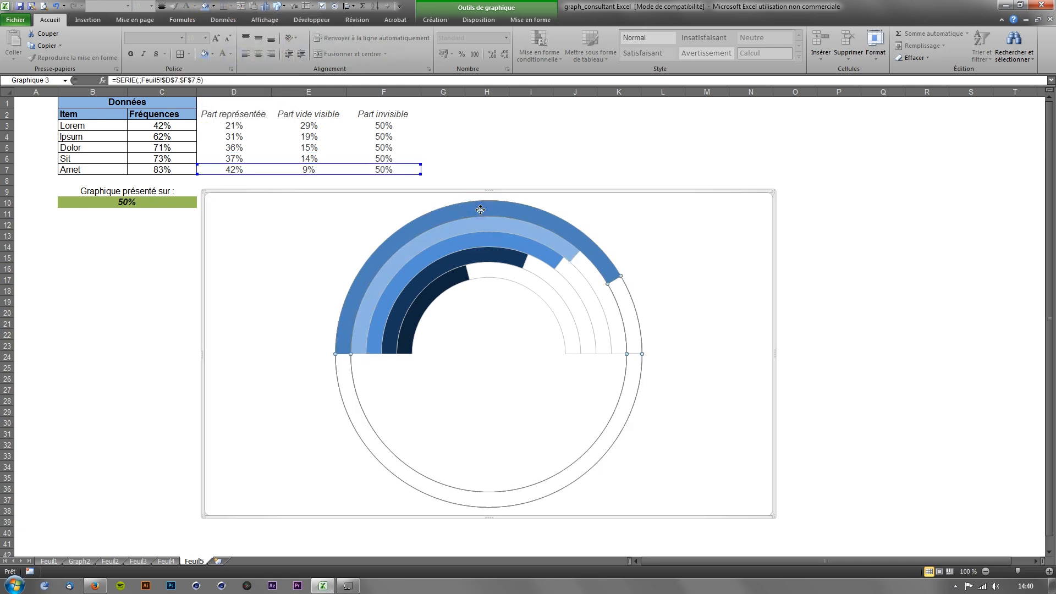
left_click(214, 7)
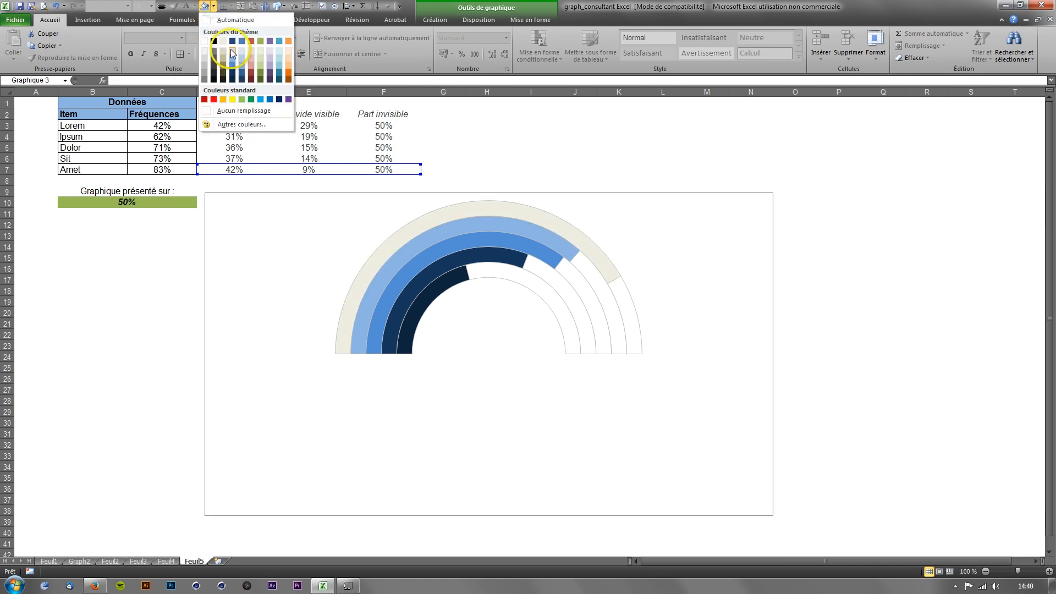
left_click(231, 49)
left_click(672, 280)
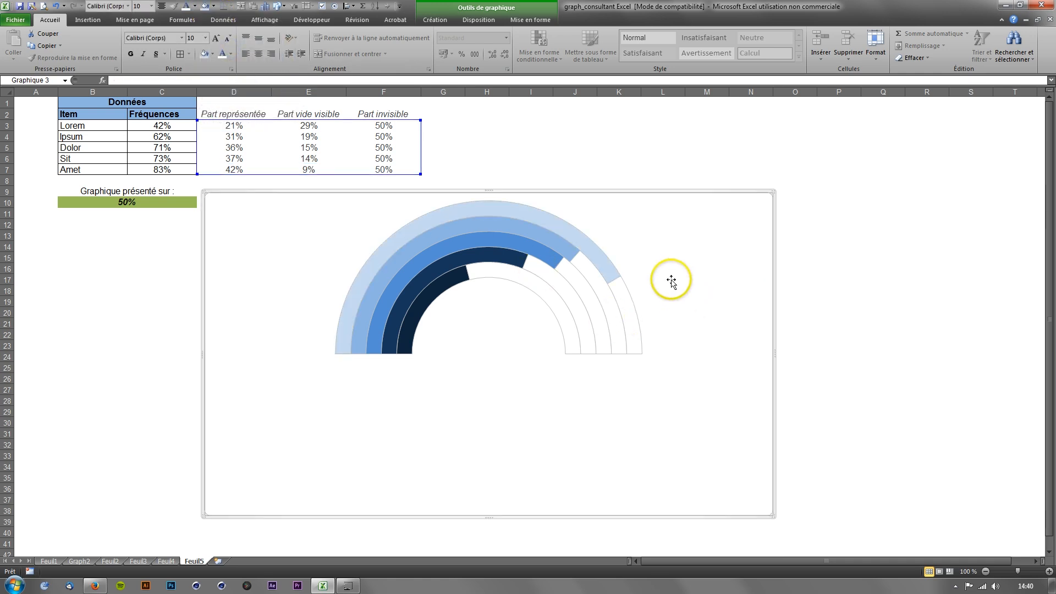
Compare the coloured rings with the finished chart on Feuil4, return to Feuil5 and deselect the chart
left_click(168, 562)
left_click(194, 561)
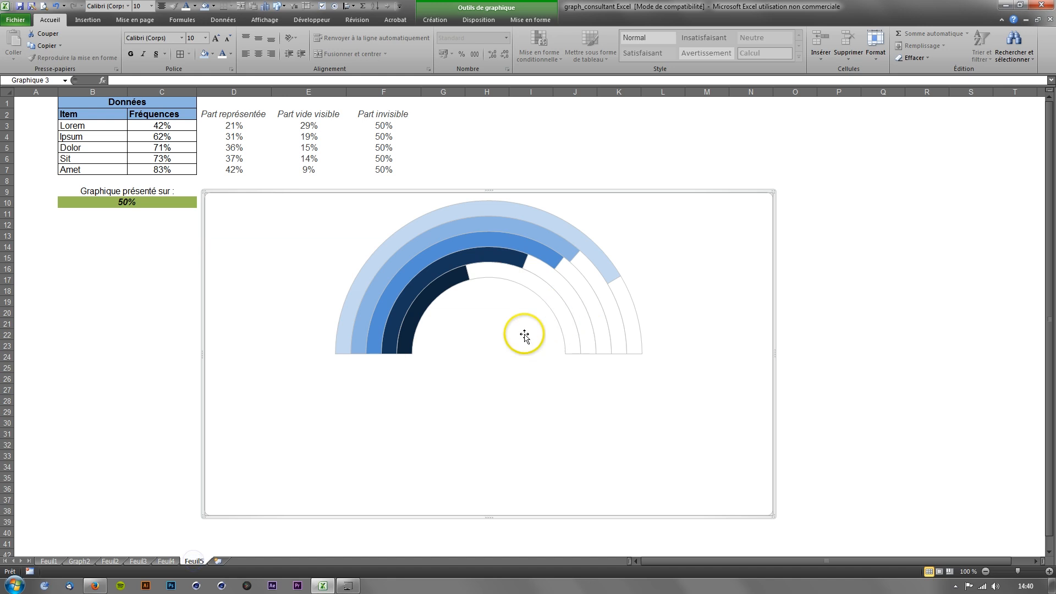
left_click(883, 334)
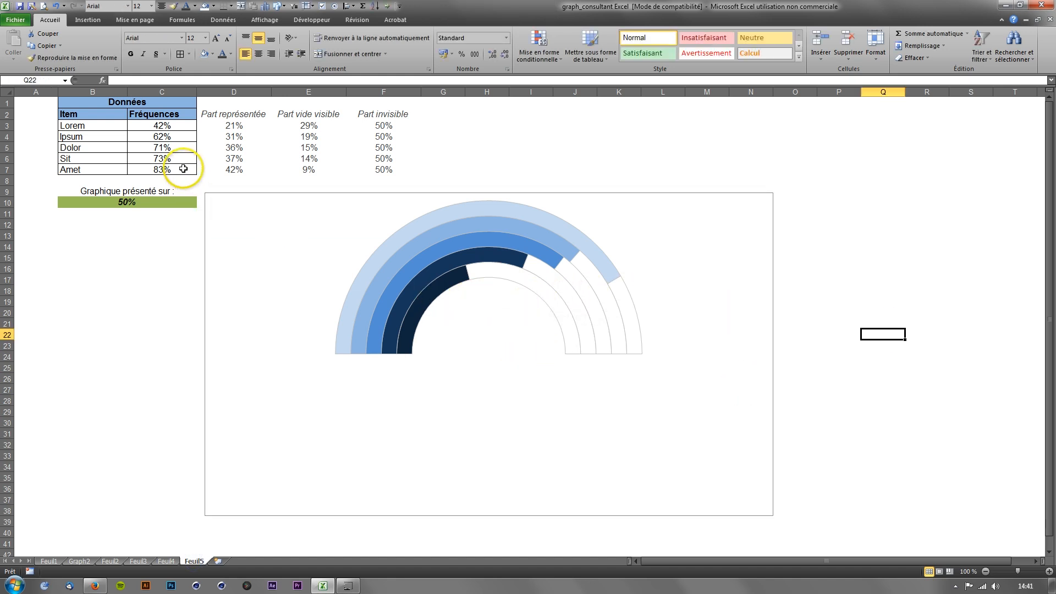
Review the frequency table and the calculated shares in D3:F7 that feed the chart
left_click(170, 170)
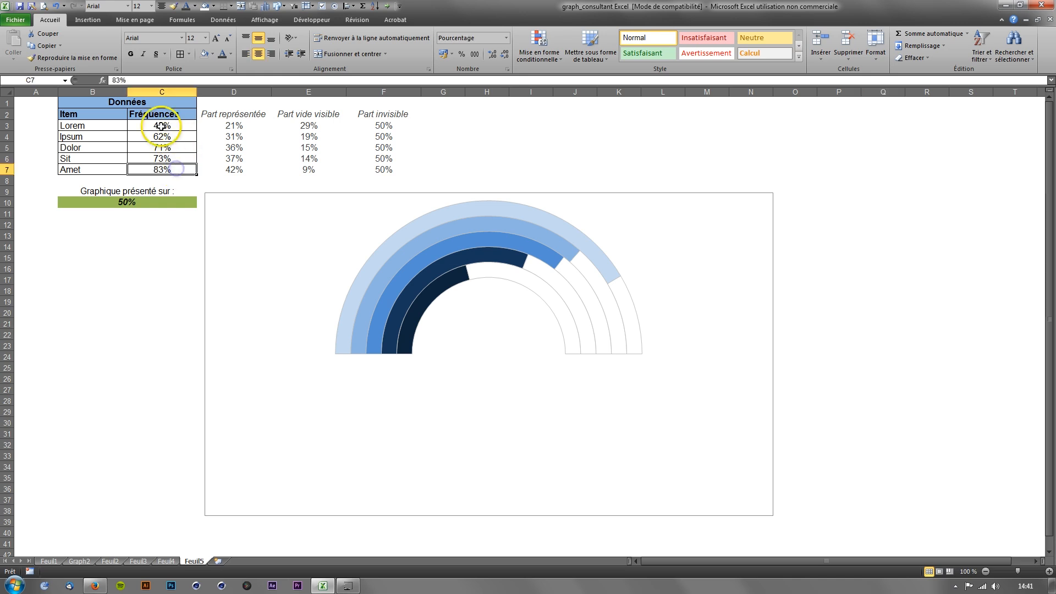
left_click_drag(90, 105, 149, 156)
left_click(160, 167)
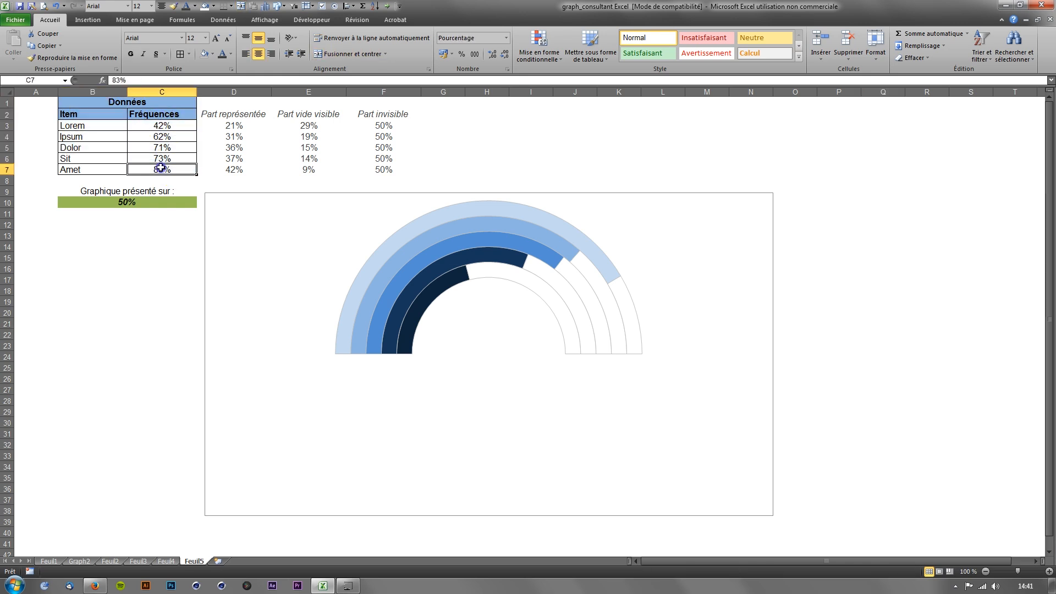
left_click_drag(241, 168, 393, 126)
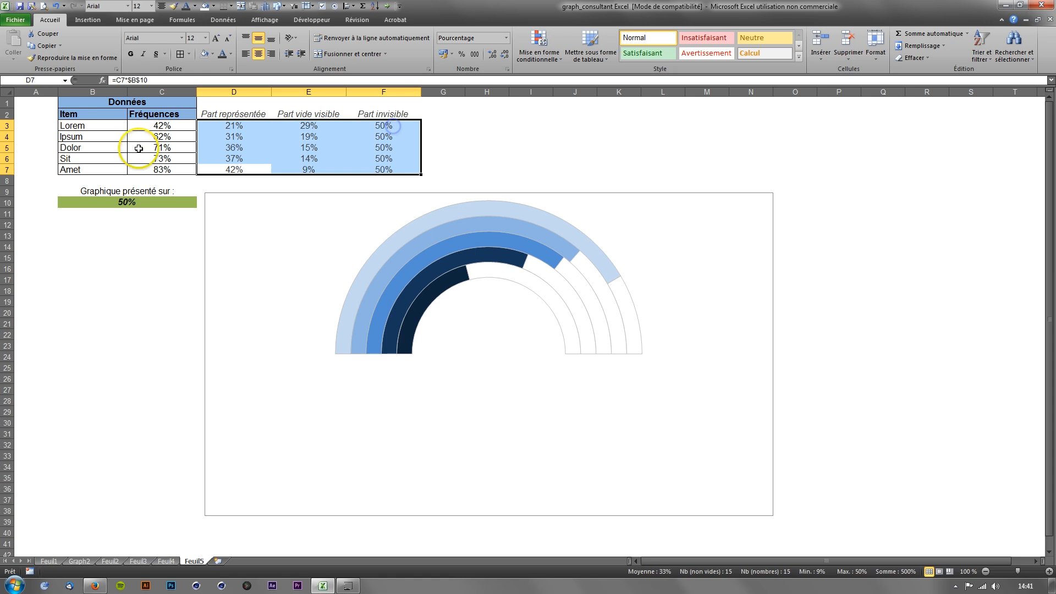
Test the chart with Amet's frequency in C7 at 100%, 50% and 10%
left_click(151, 169)
left_click(158, 168)
left_click(143, 172)
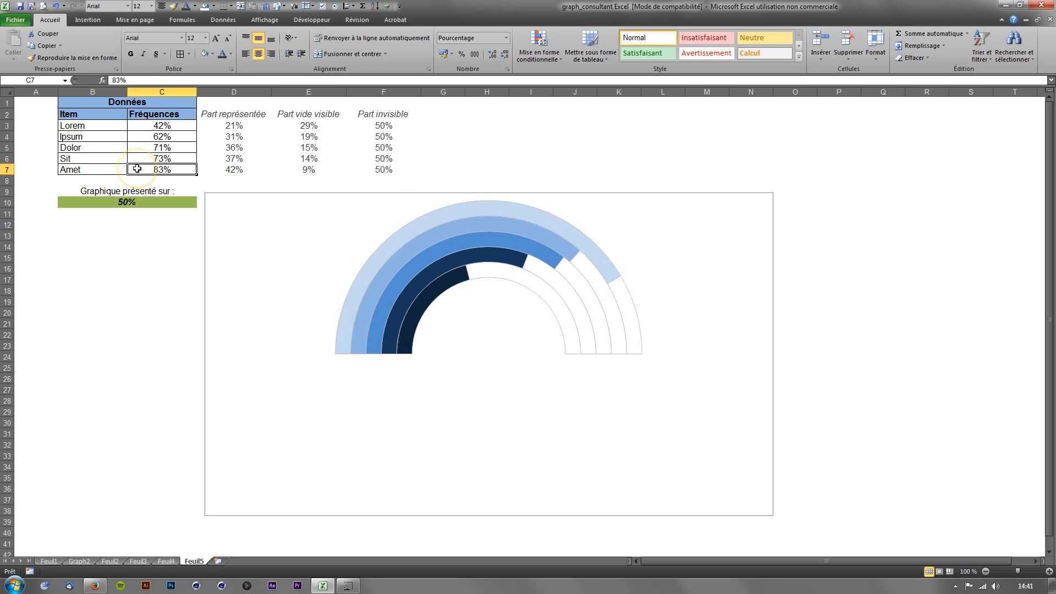
type("100")
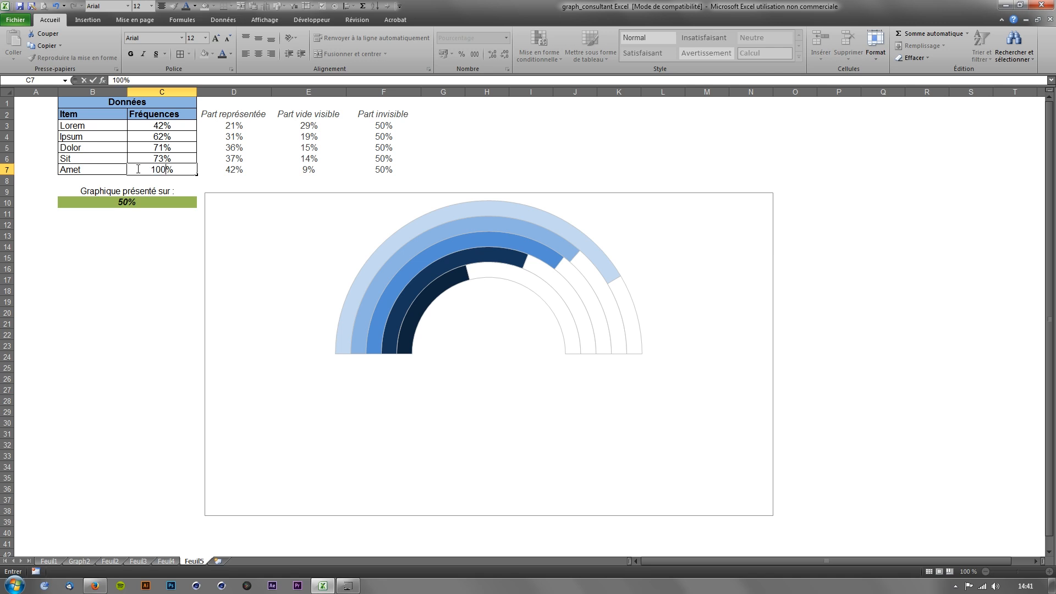
key("Return")
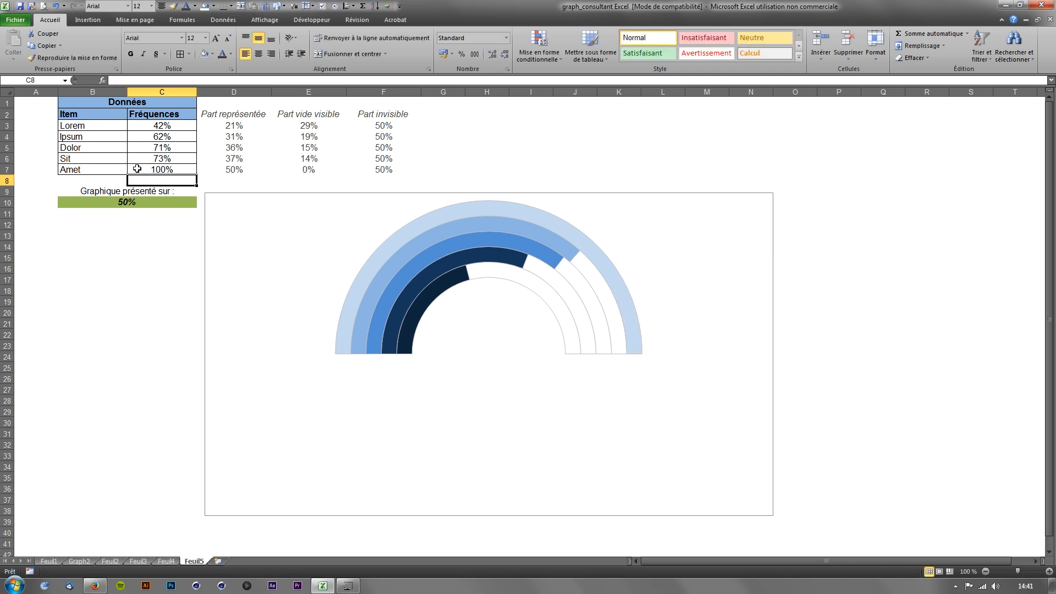
left_click(137, 168)
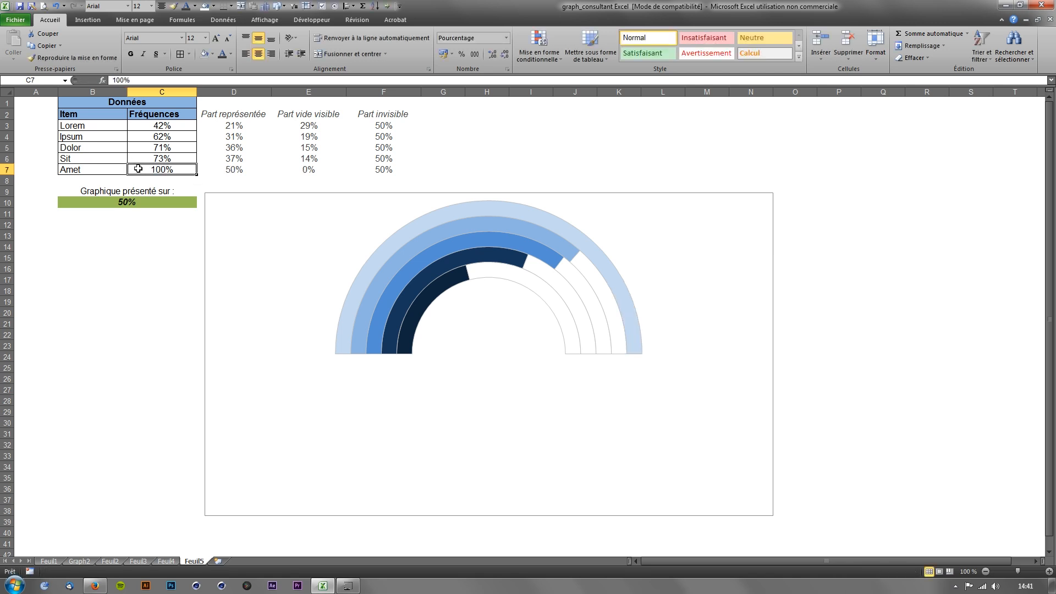
type("5")
key("Return")
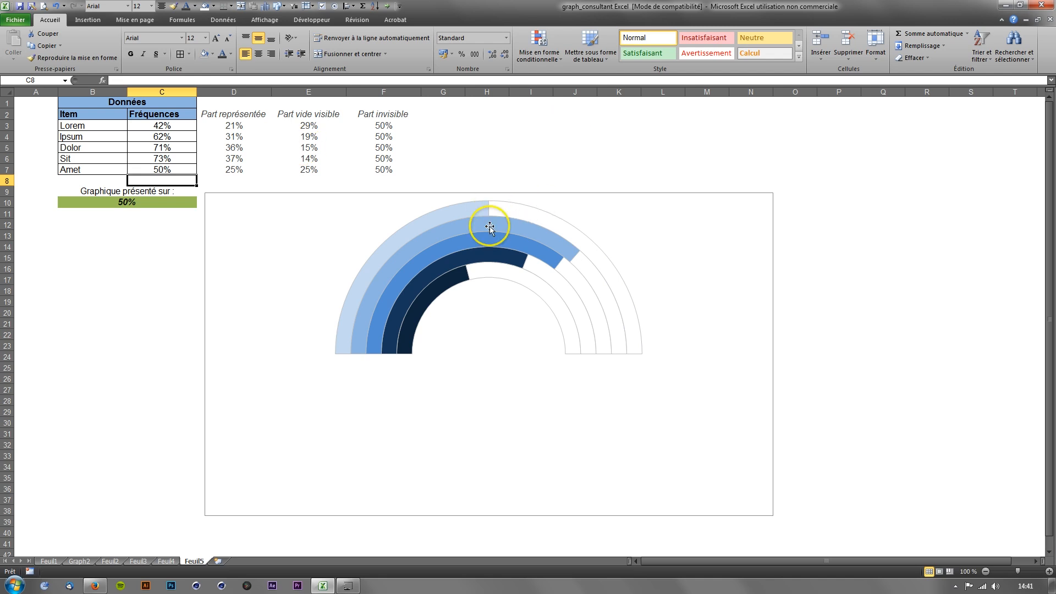
left_click(156, 170)
type("10")
key("Return")
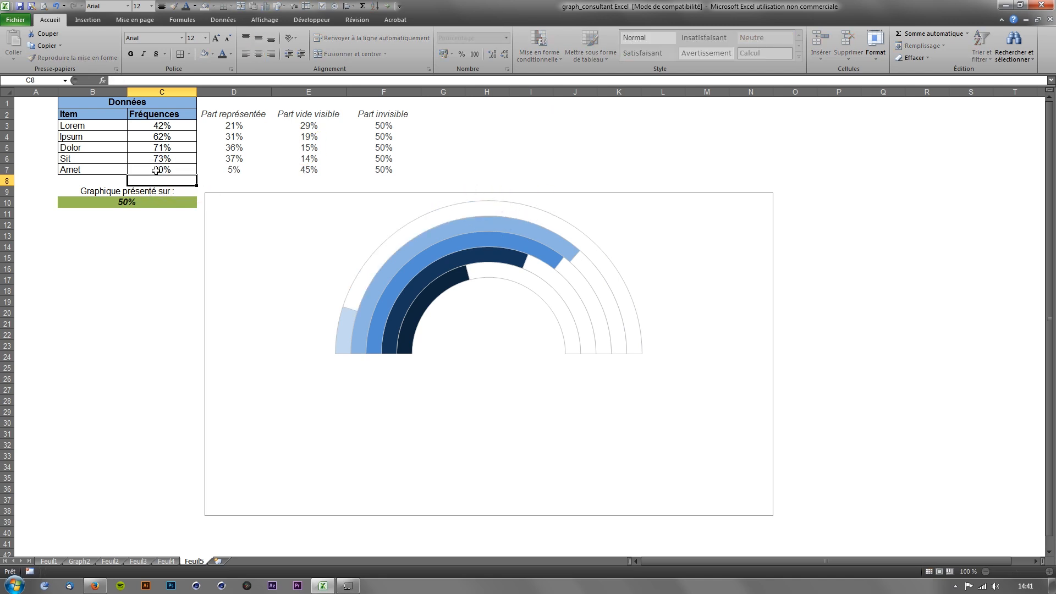
Set Amet's frequency in C7 back to 83%
left_click(157, 170)
type("83")
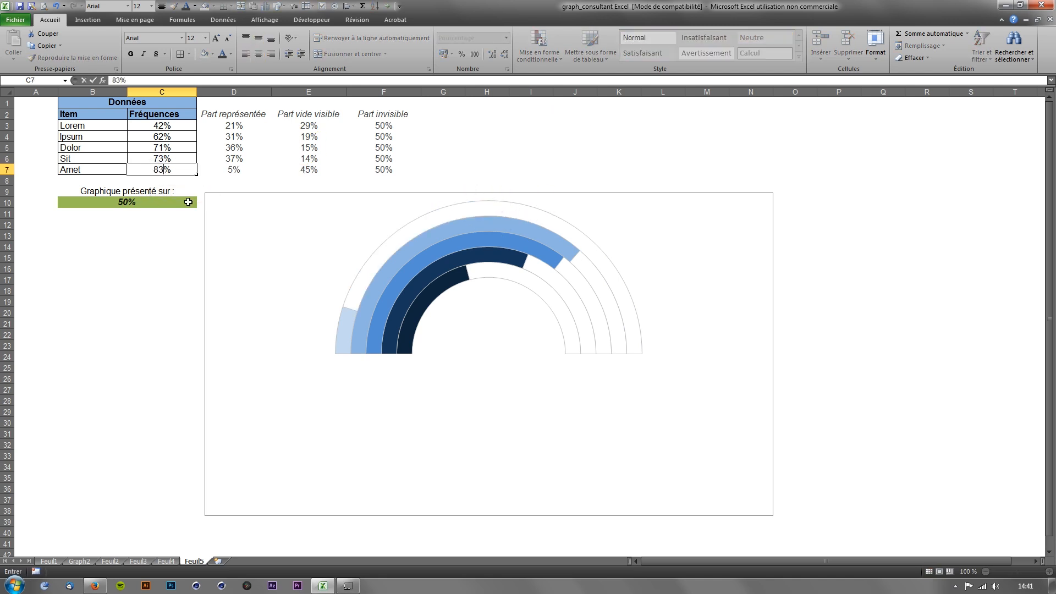
key("Return")
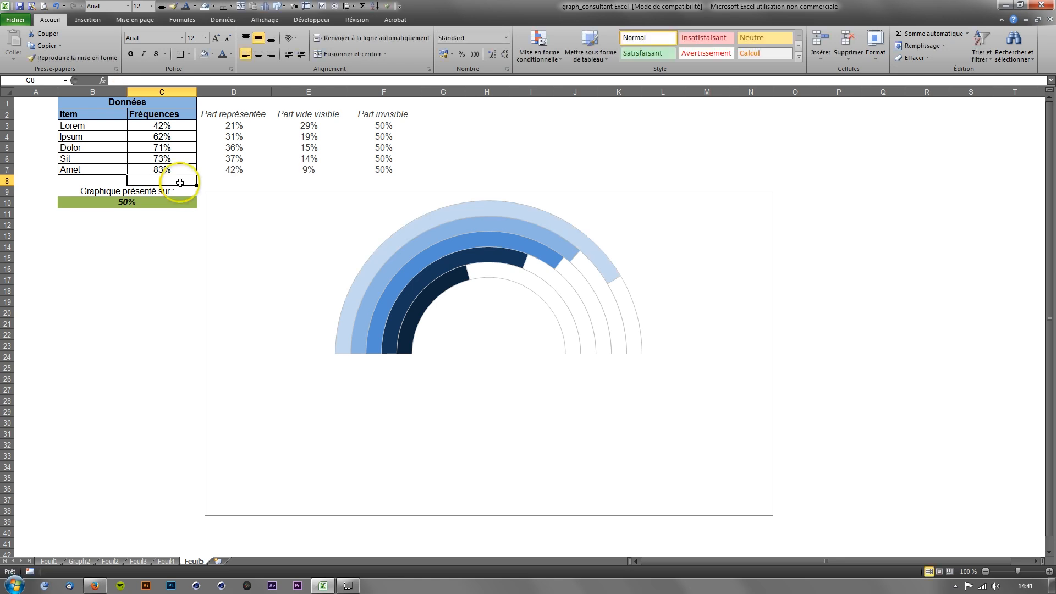
Test the innermost ring with Lorem's frequency in C3 at 100%
left_click(174, 128)
type("10")
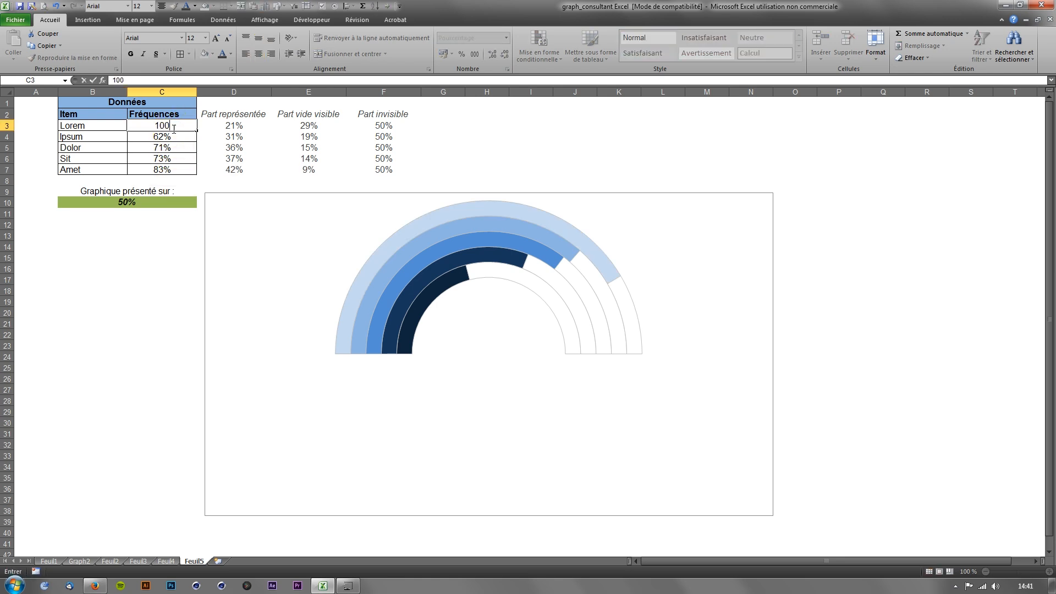
type("0")
key("Return")
left_click(172, 128)
type("100")
key("ctrl+Return")
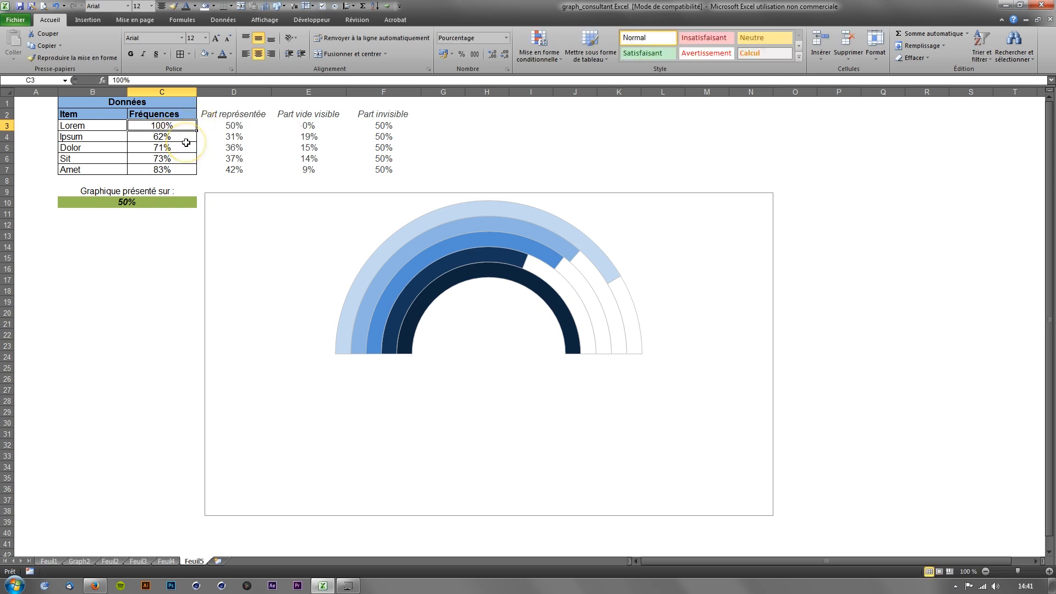
Set Lorem's frequency in C3 to 32%
left_click(182, 128)
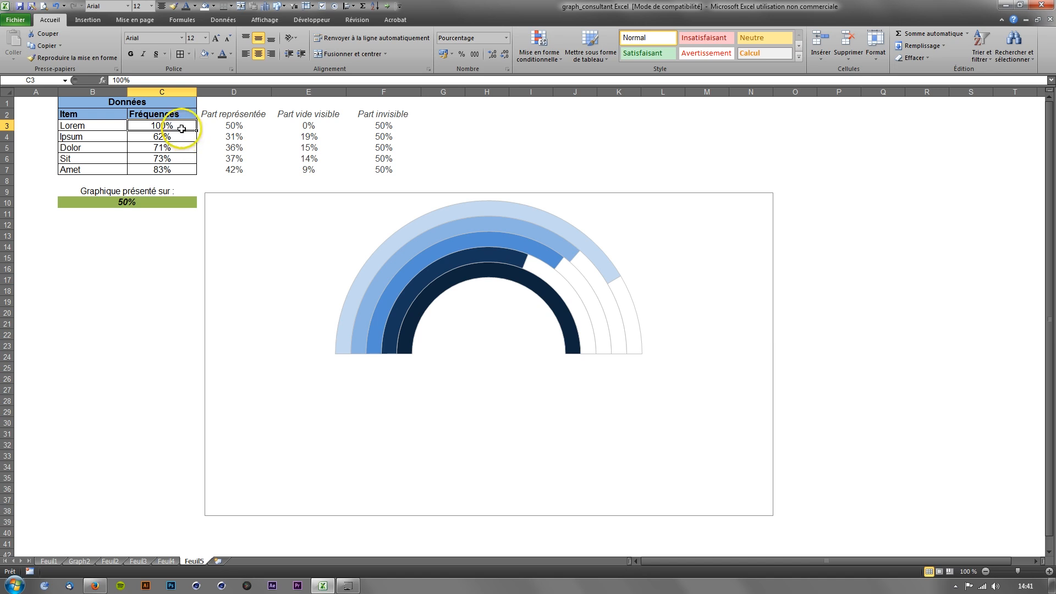
type("32")
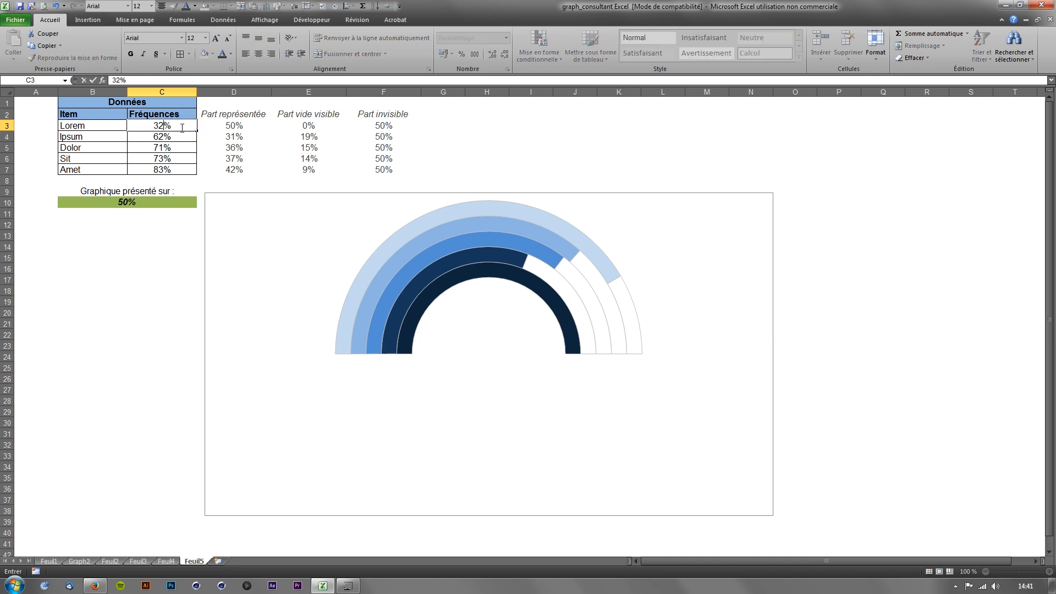
key("Return")
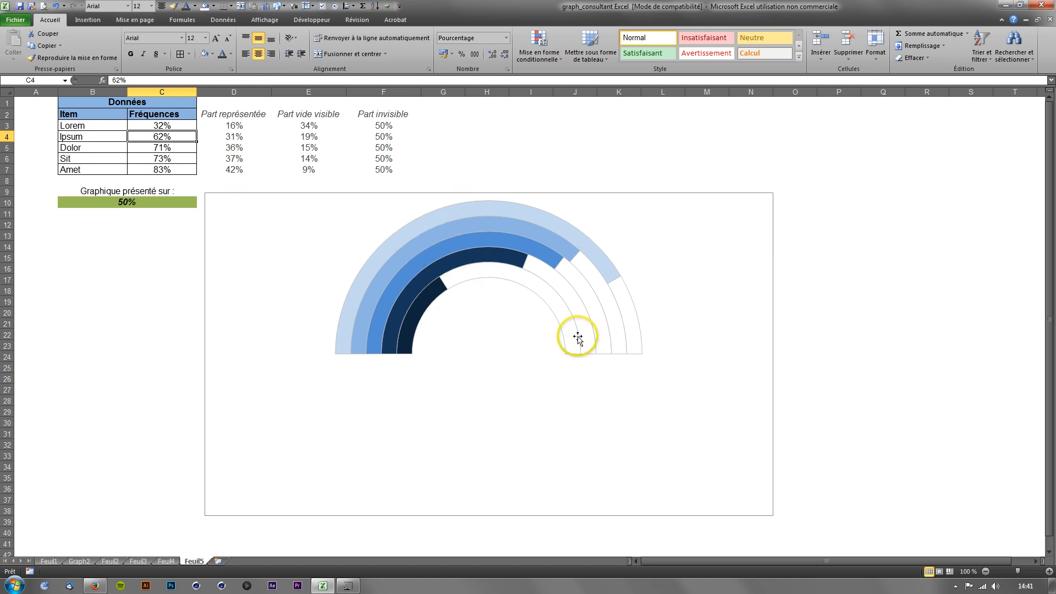
Select the Lorem ring and look at the percentage labels on the finished chart on Feuil4
mouse_move(567, 340)
mouse_move(415, 307)
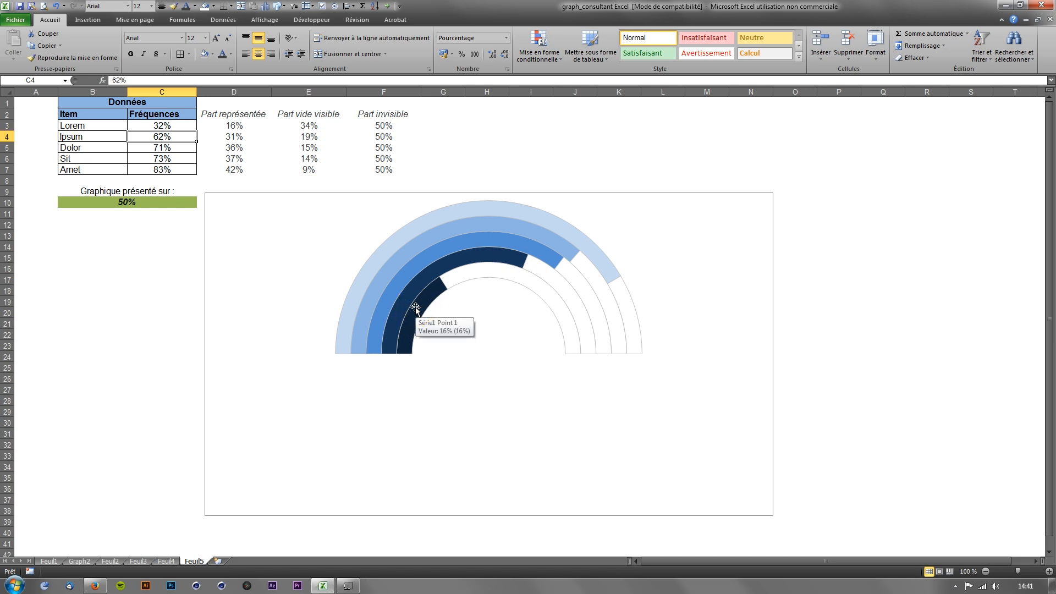
left_click(414, 307)
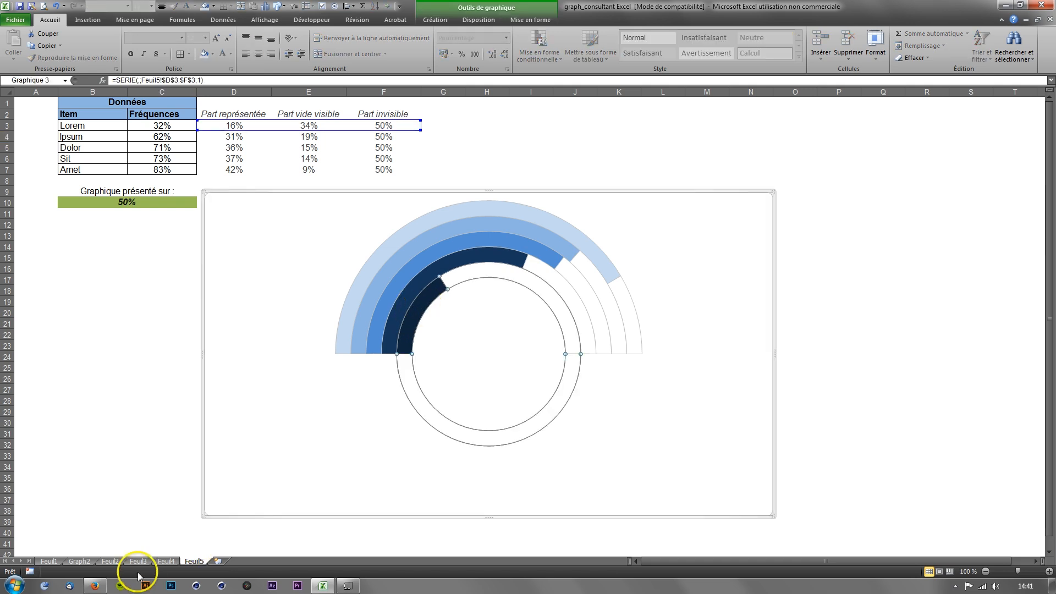
left_click(166, 561)
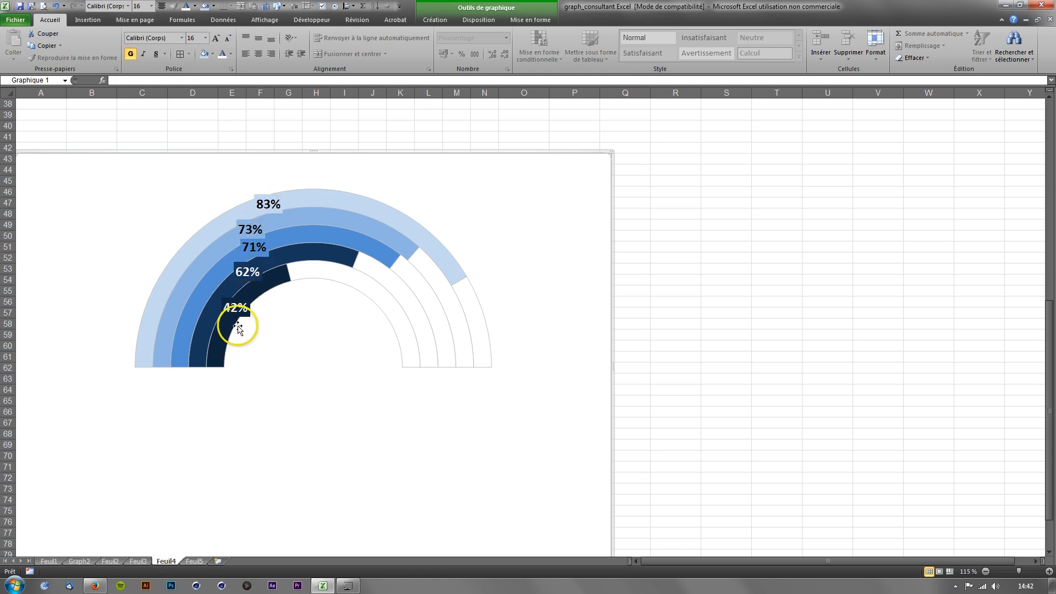
Return to Feuil5 and compare Lorem's frequency in C3 with its ring and the D3 formula
left_click(195, 561)
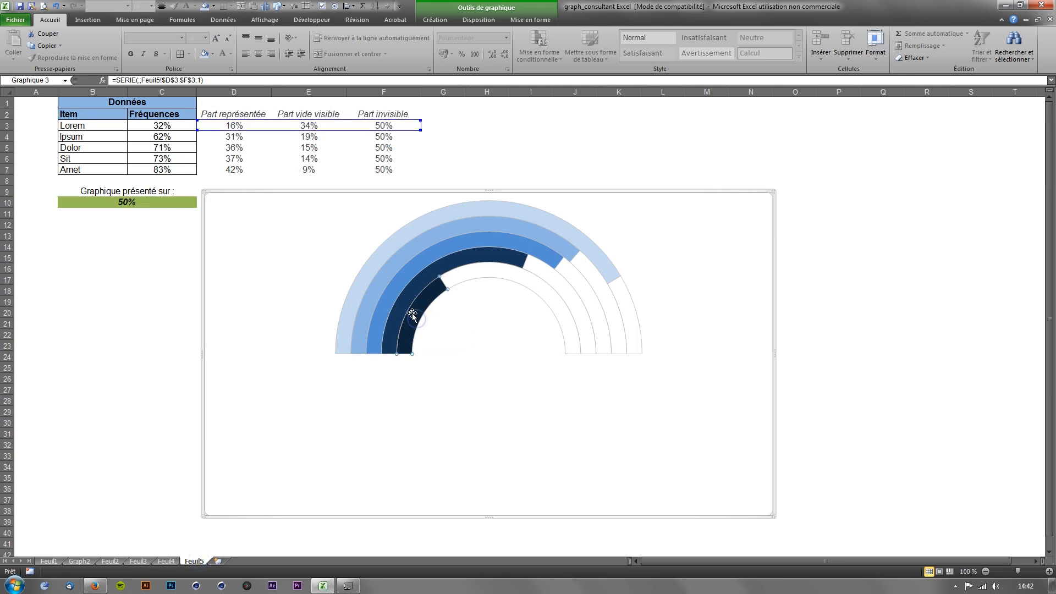
left_click(159, 124)
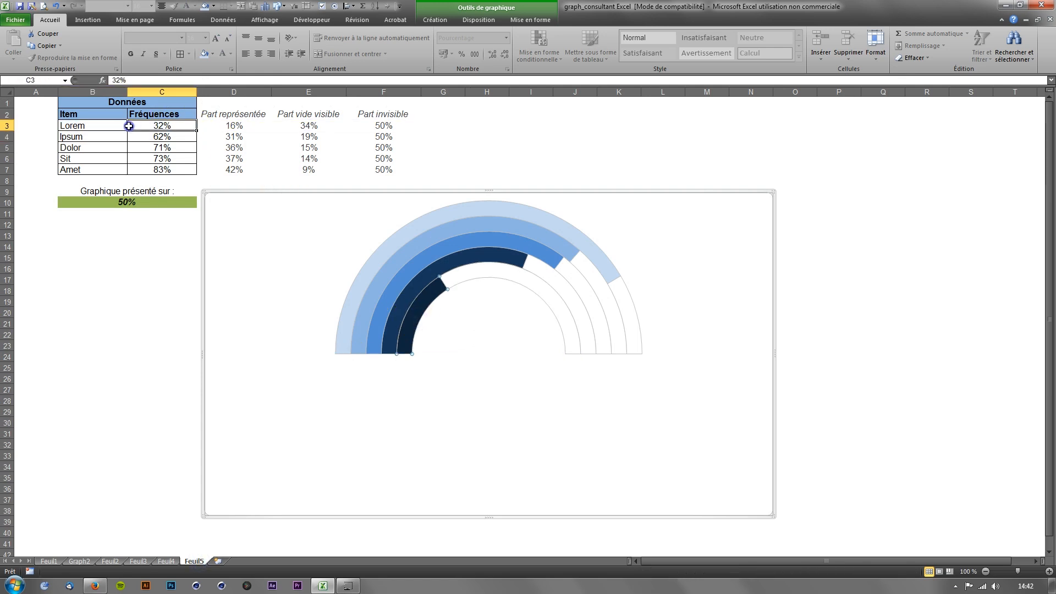
left_click(164, 126)
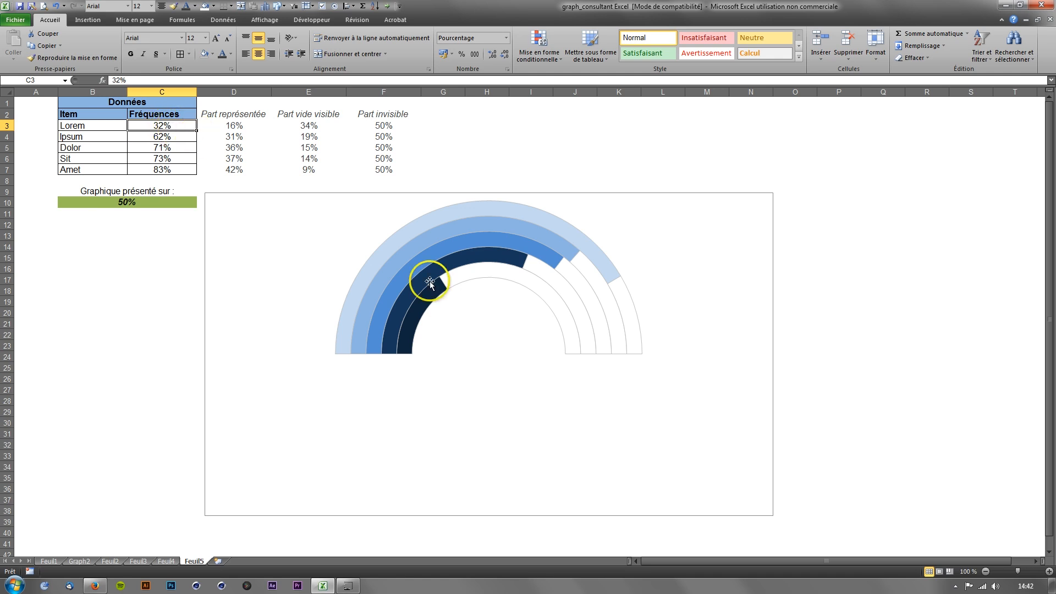
mouse_move(423, 314)
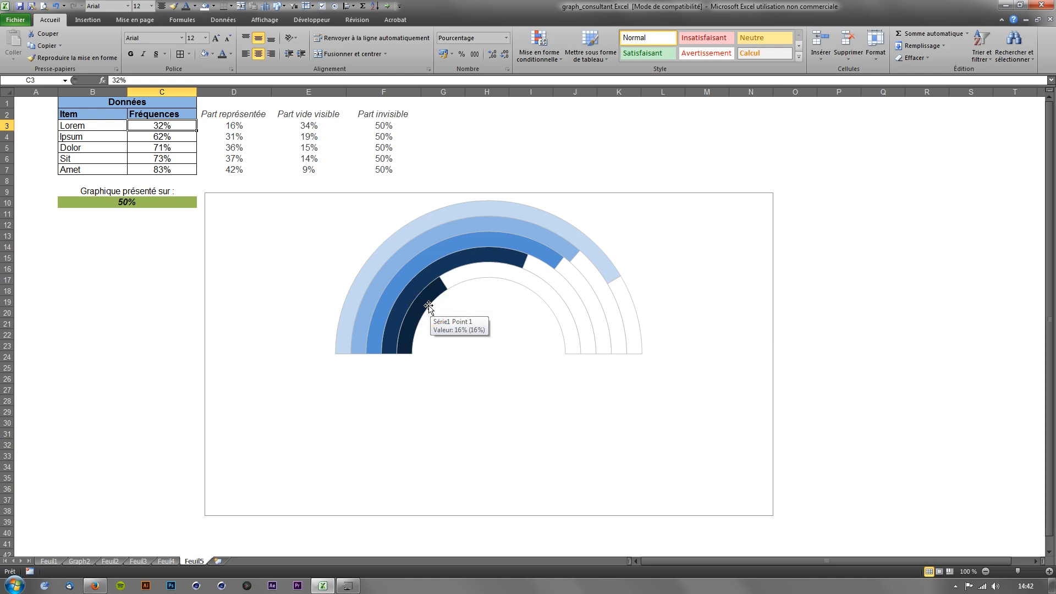
left_click_drag(233, 125, 380, 168)
left_click(256, 126)
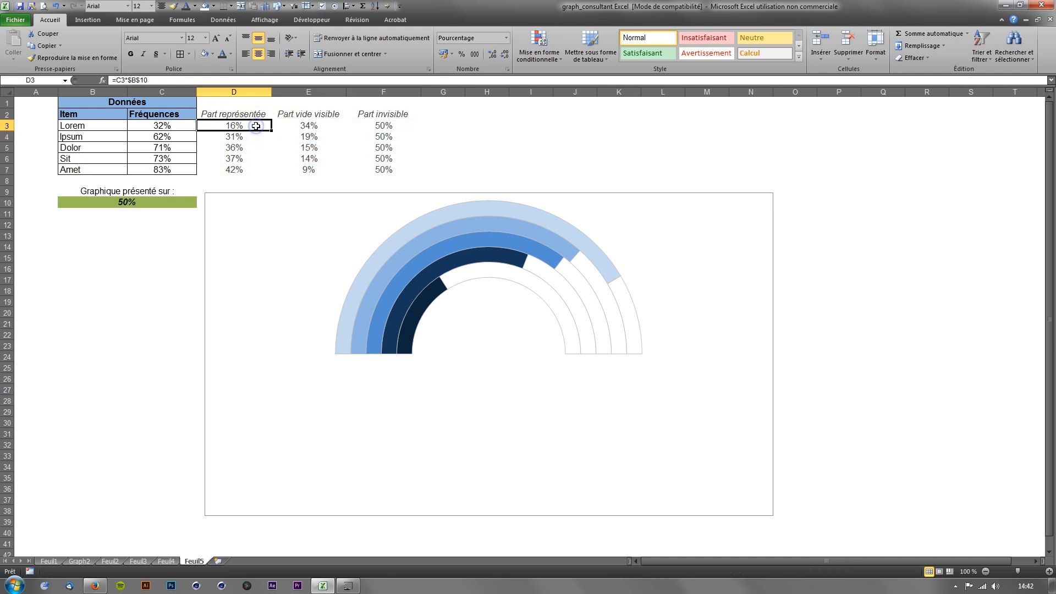
Add a data label to the filled segment of the innermost Lorem ring
left_click(424, 308)
left_click(422, 308)
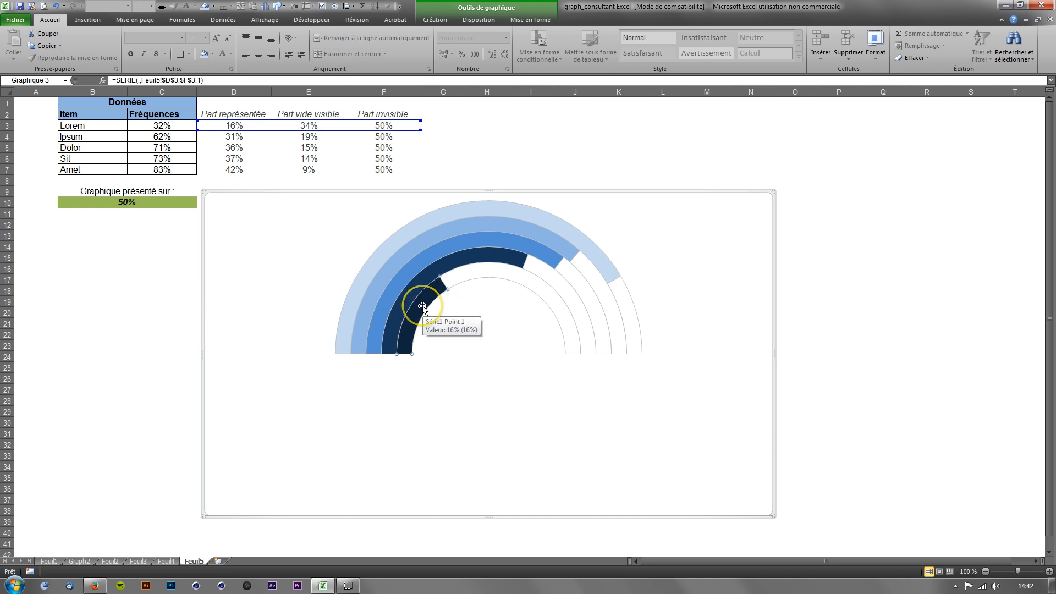
right_click(423, 307)
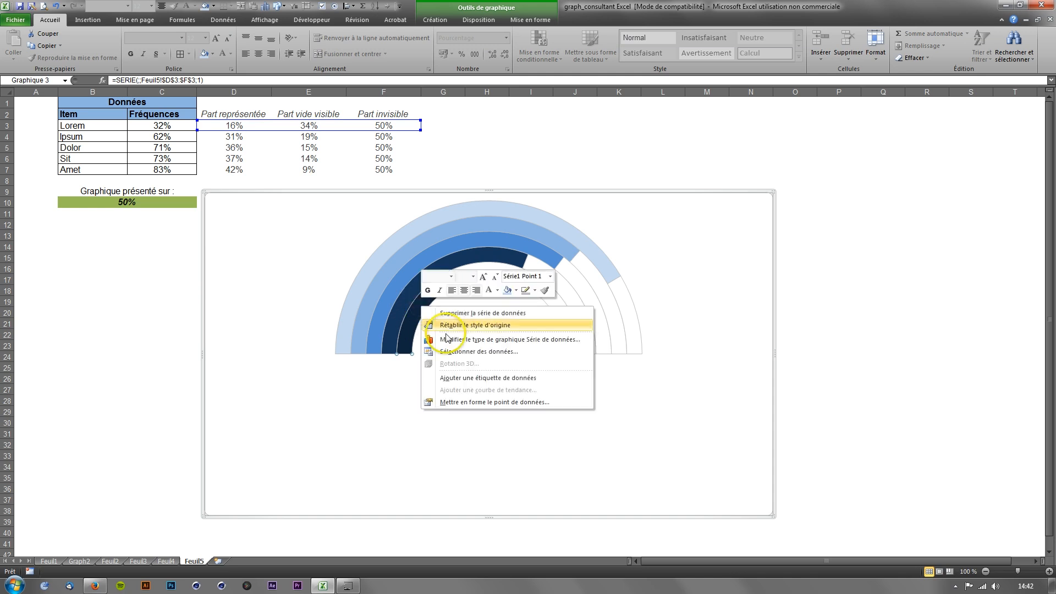
left_click(479, 379)
Format the Lorem ring's label as white, bold, 18-point text on a dark blue fill
left_click(425, 322)
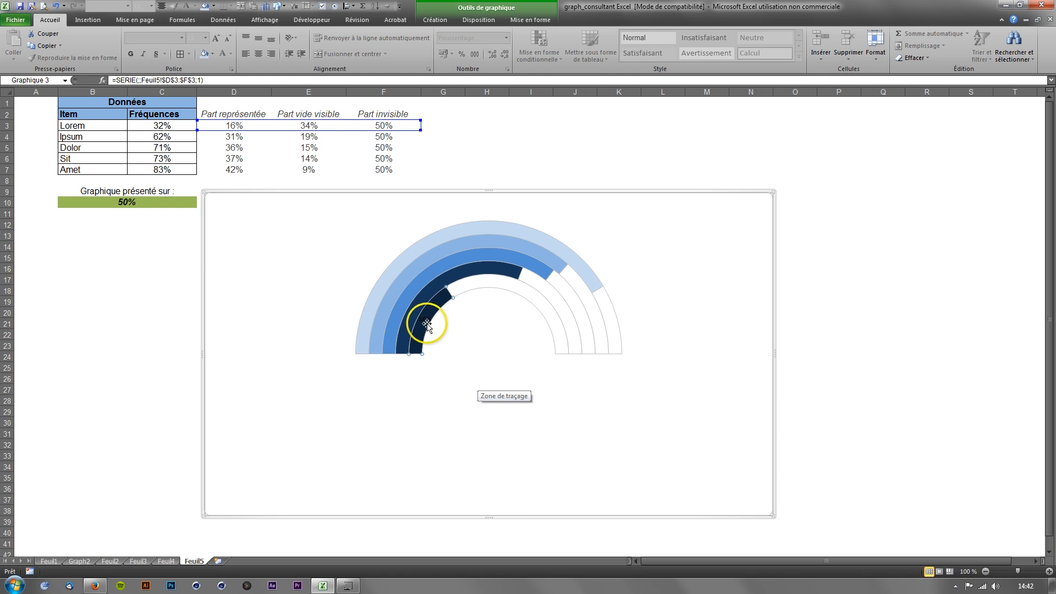
left_click(220, 40)
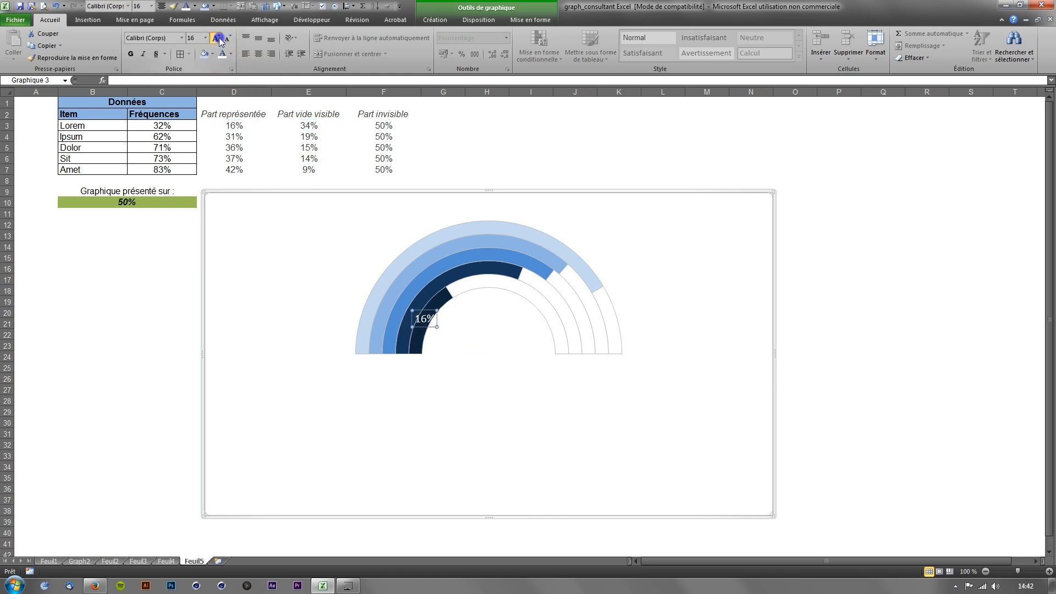
left_click(130, 53)
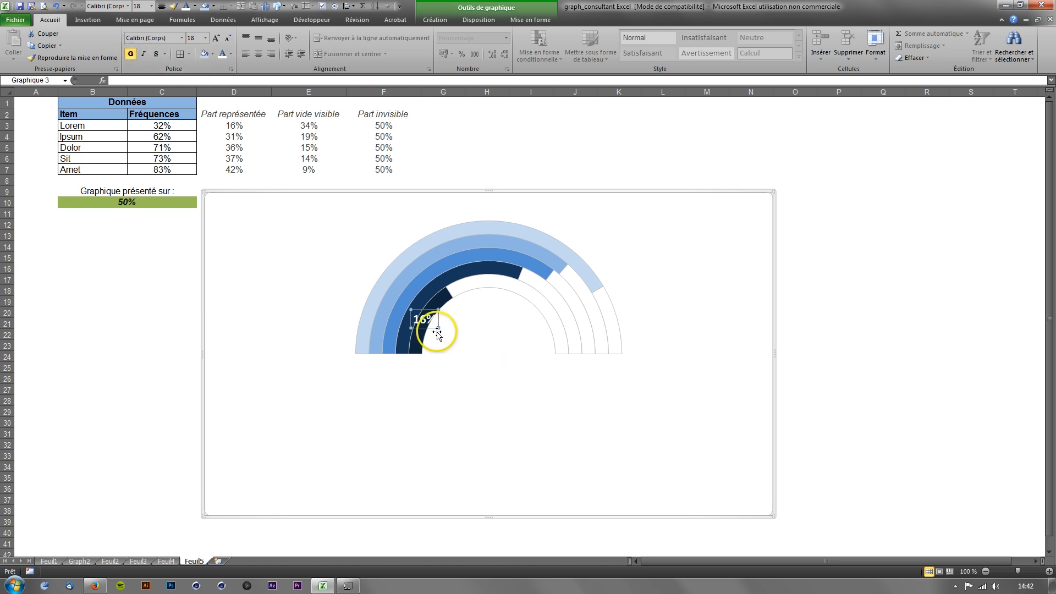
left_click(212, 53)
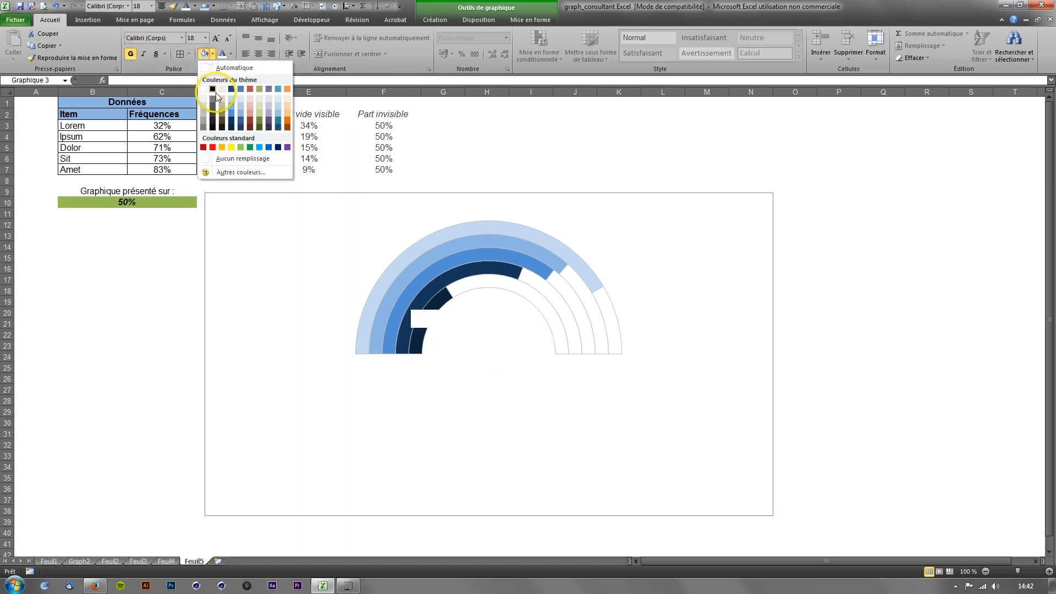
left_click(232, 129)
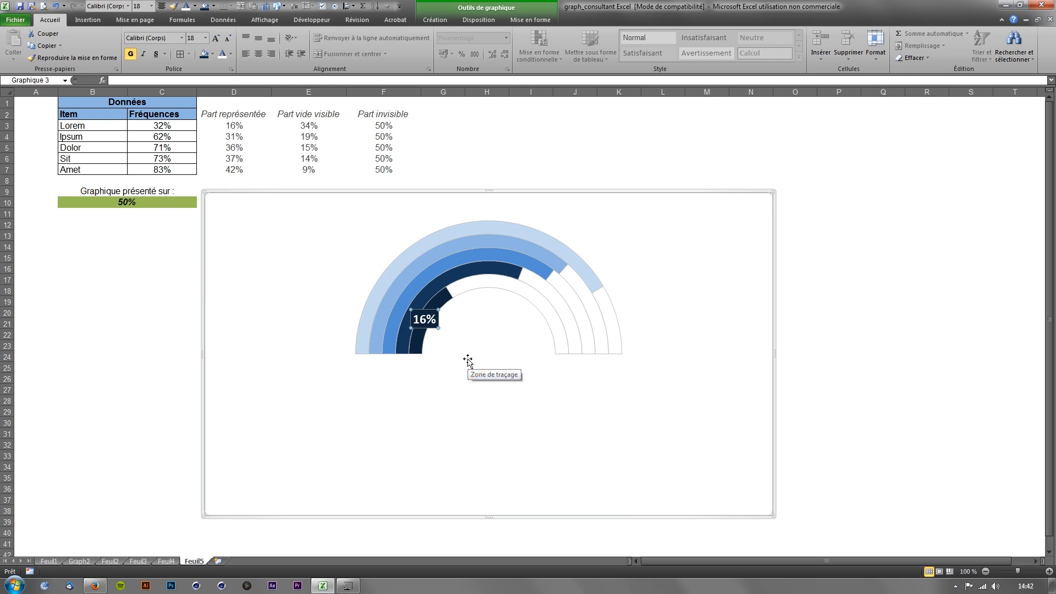
Test the Lorem label with the chart's presented share in B10 at 75%
left_click(231, 125)
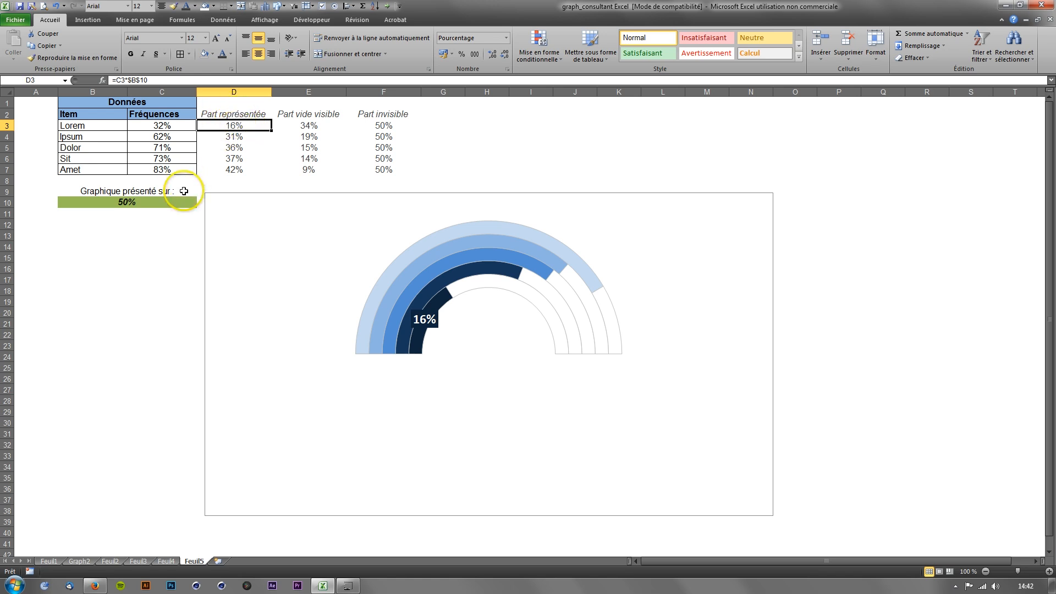
left_click(157, 203)
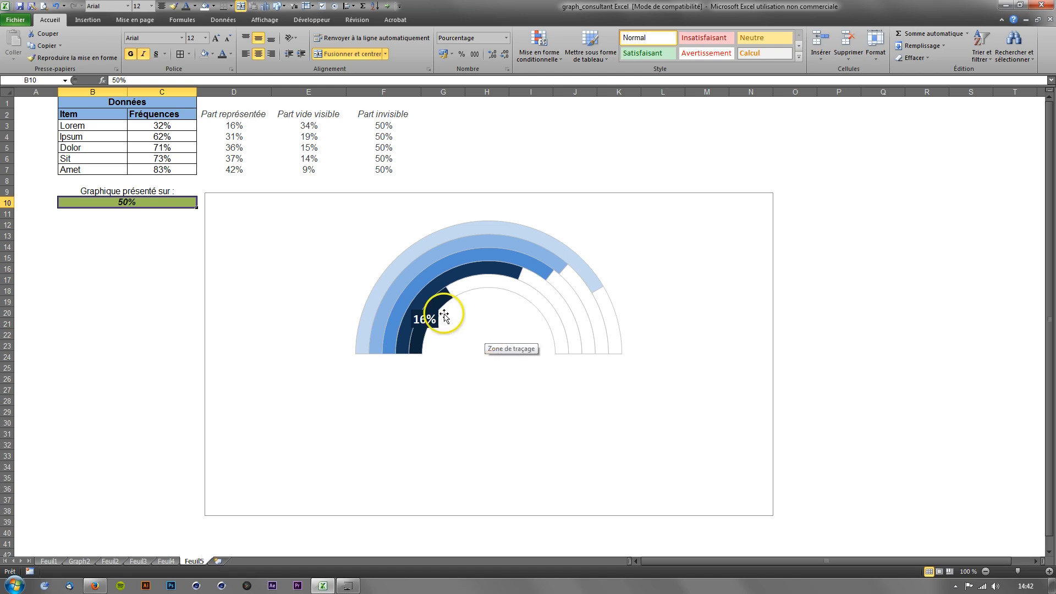
type("7")
key("Return")
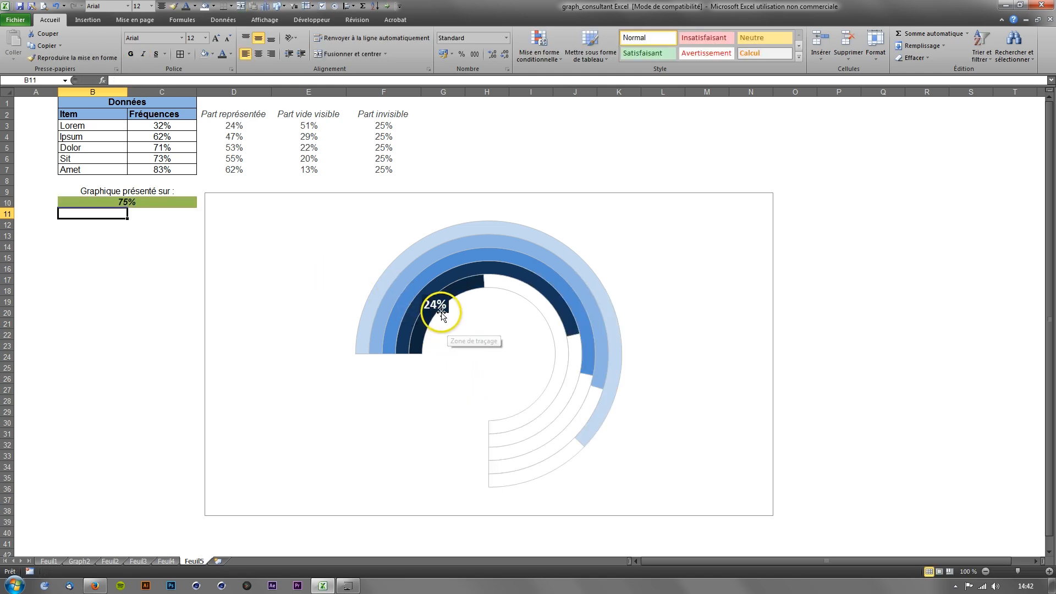
Test the full-circle display with B10 at 100% and check Lorem's represented share in D3
left_click(171, 209)
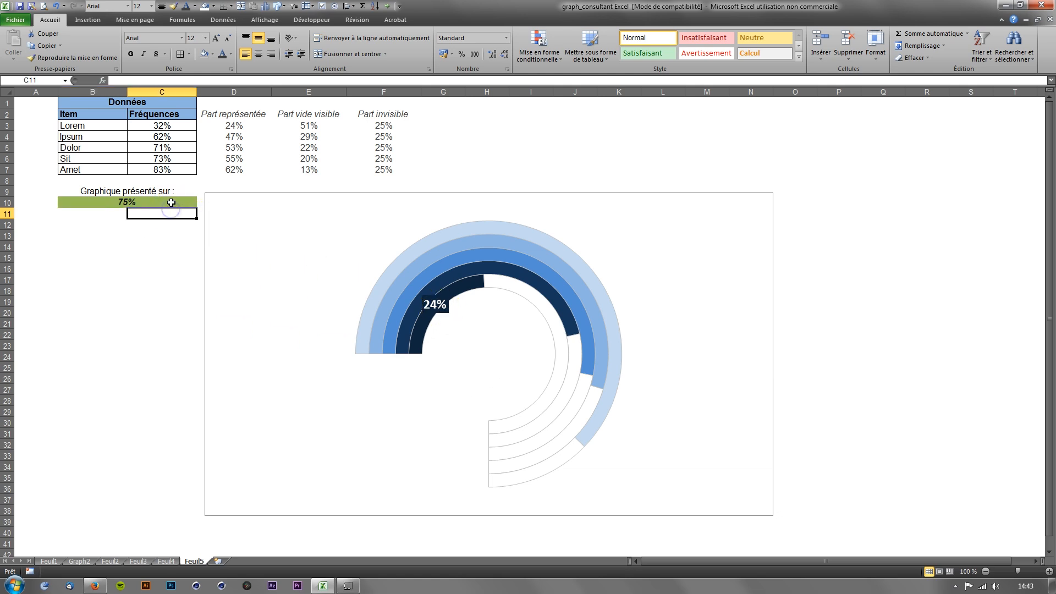
left_click(171, 202)
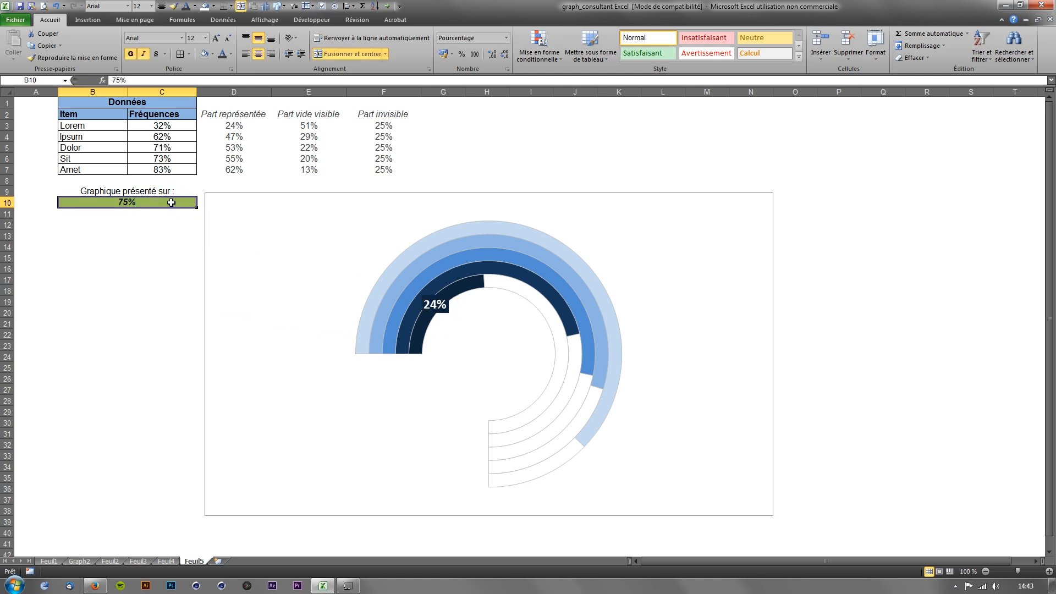
type("100")
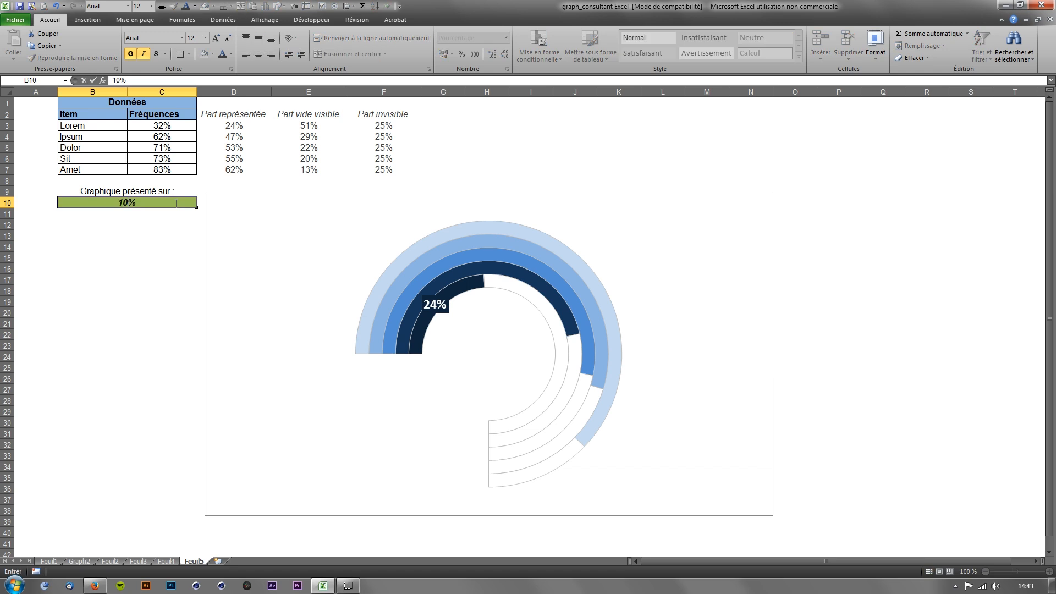
key("Return")
left_click(242, 128)
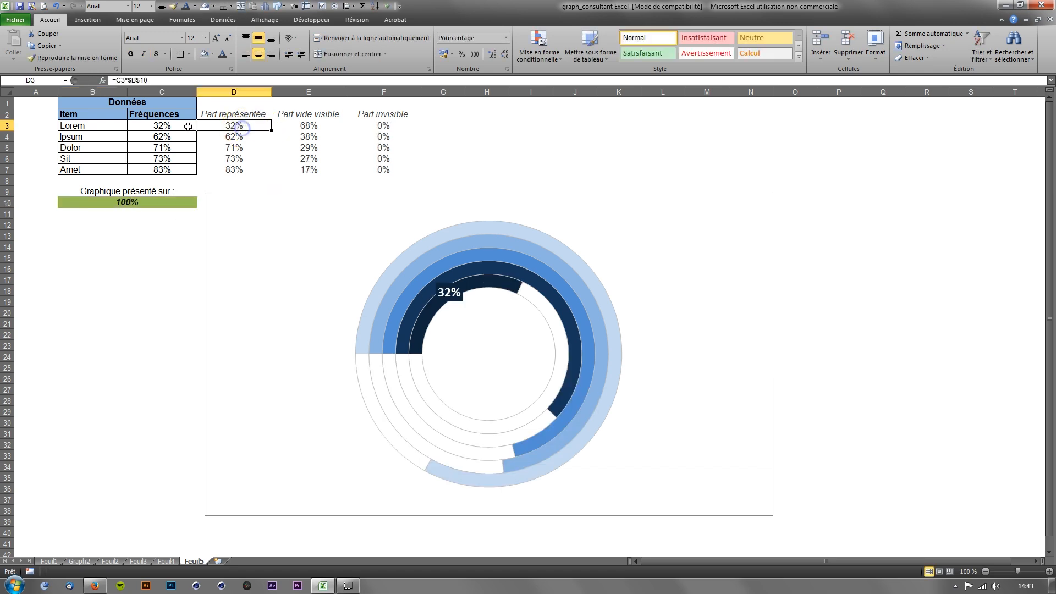
Set the chart's presented share in B10 back to 50%
left_click(169, 206)
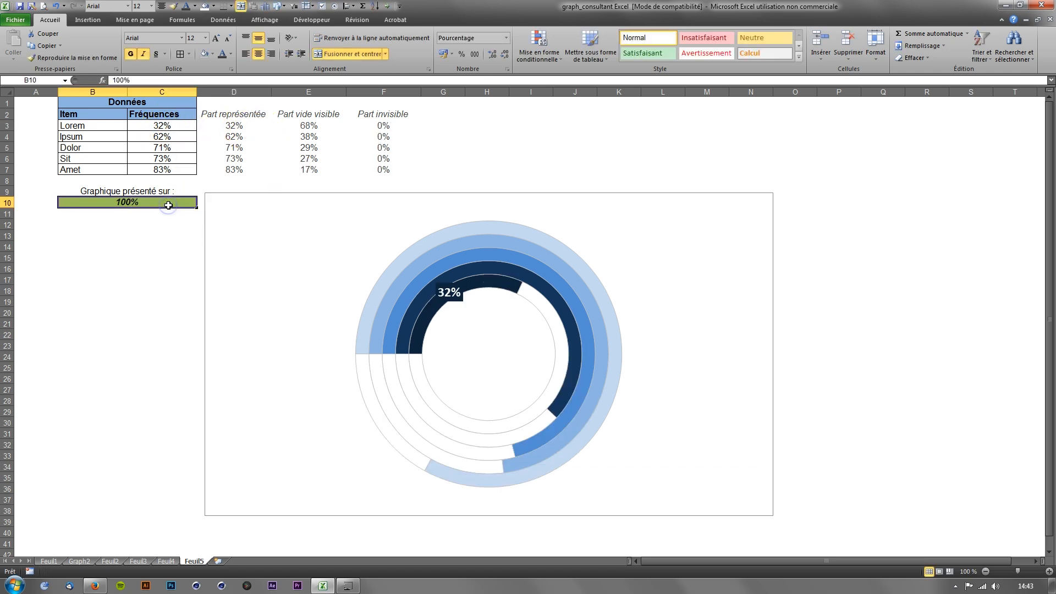
type("50")
key("Return")
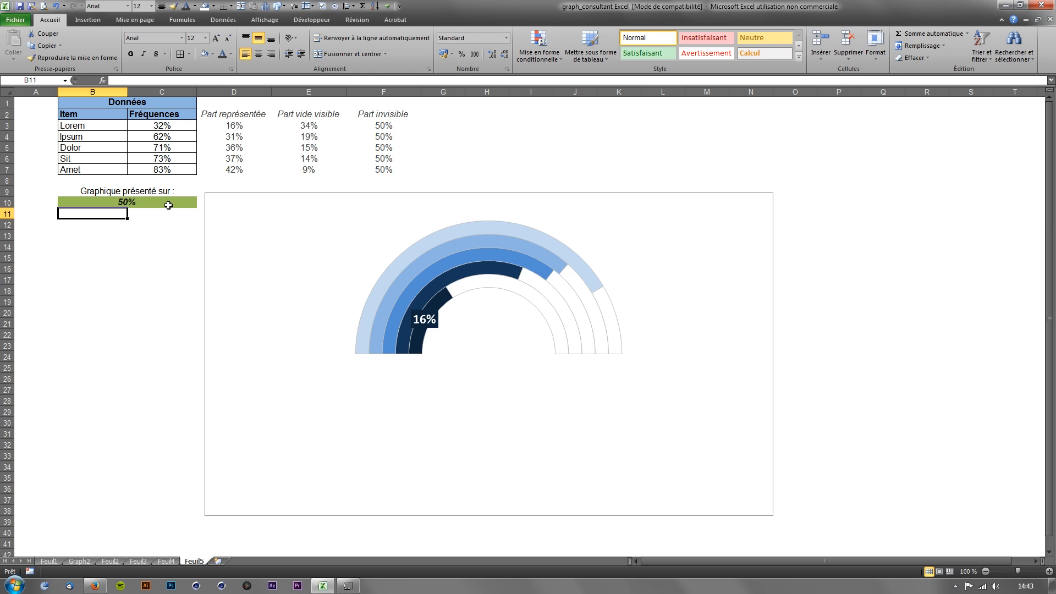
Add a data label to the filled segment of the Ipsum ring, second from the centre
left_click(471, 275)
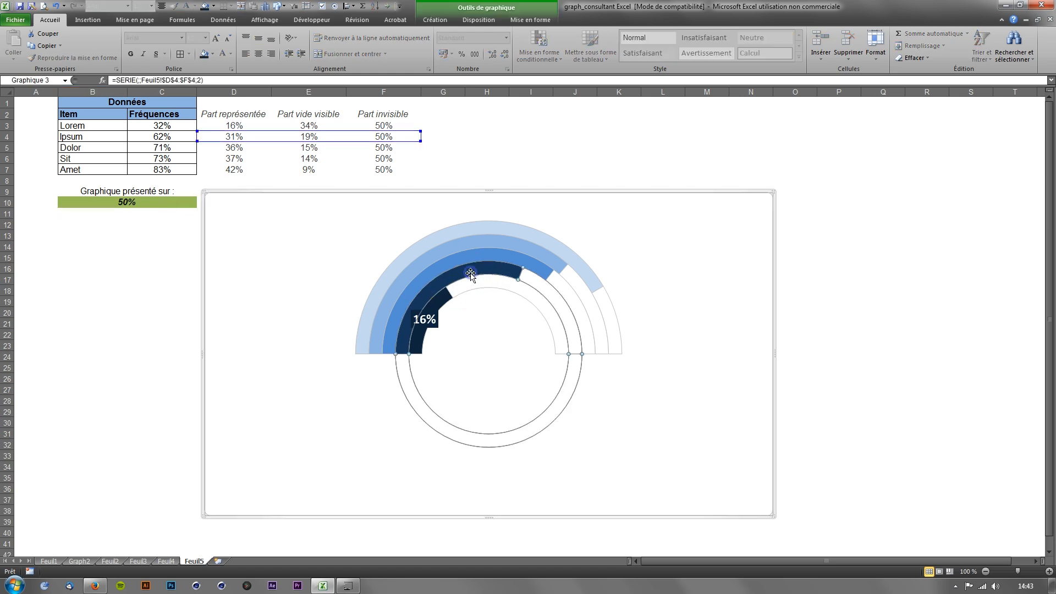
left_click(468, 273)
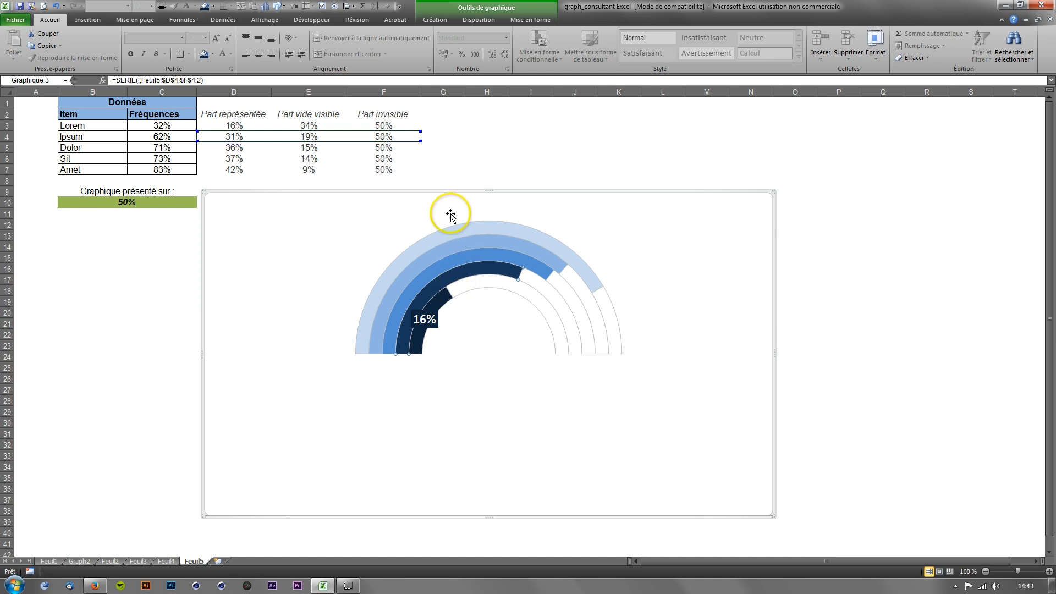
mouse_move(465, 273)
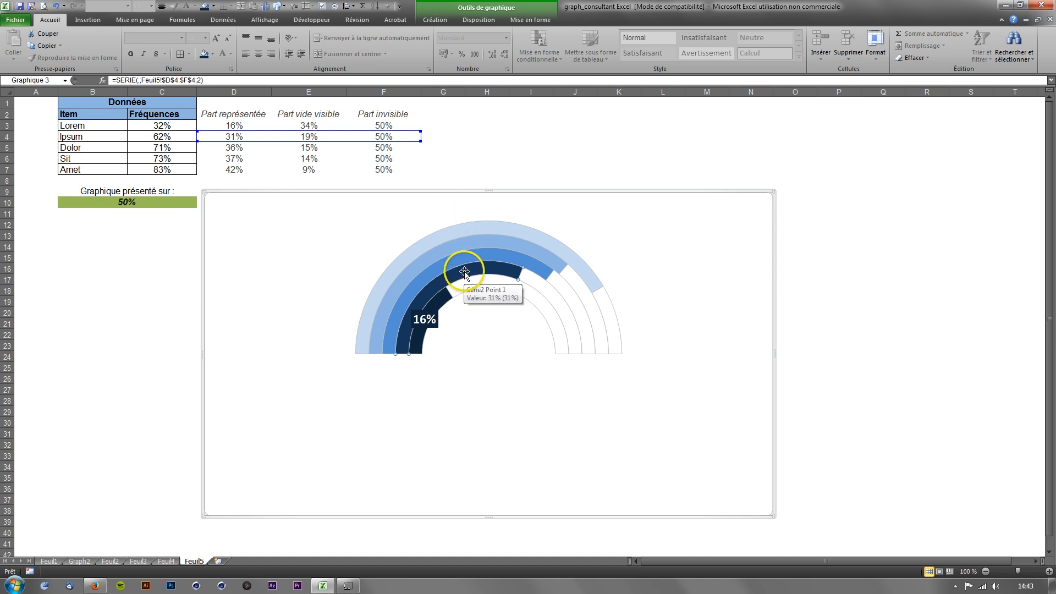
right_click(467, 274)
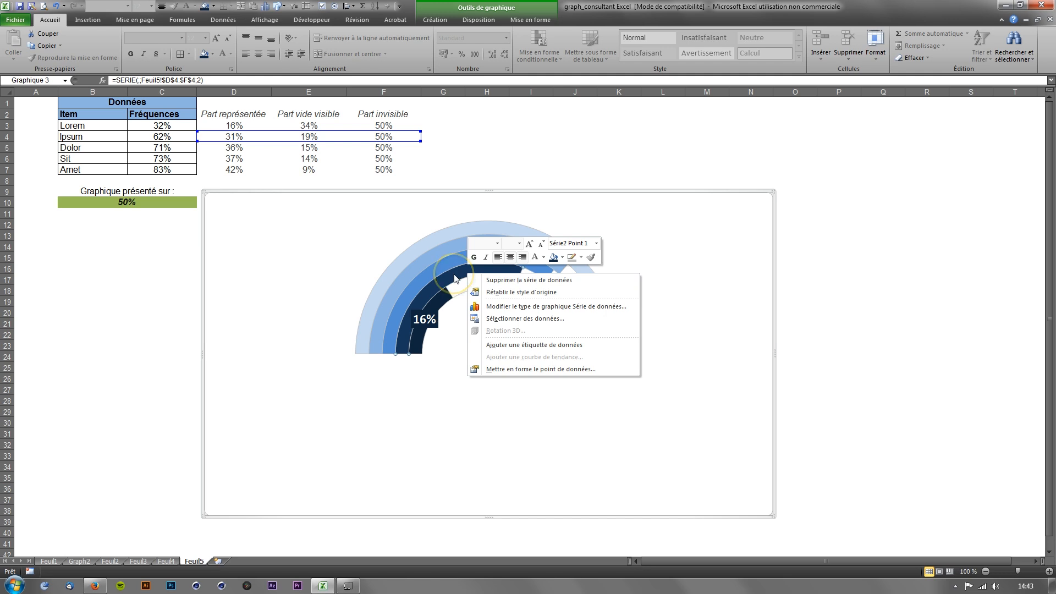
left_click(500, 345)
Add a data label to the filled segment of the middle Dolor ring
left_click(481, 255)
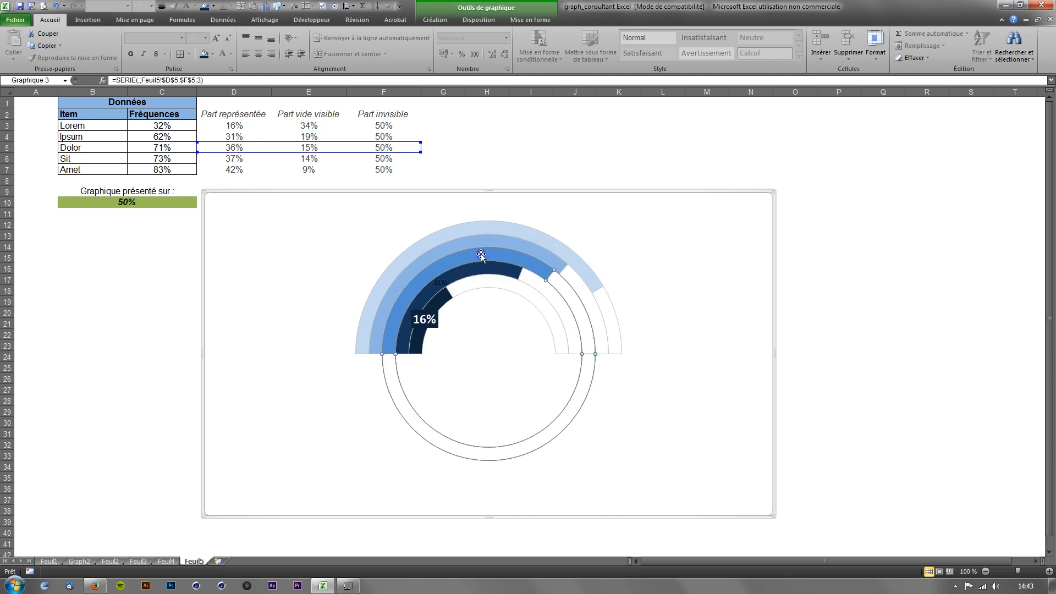
left_click(481, 254)
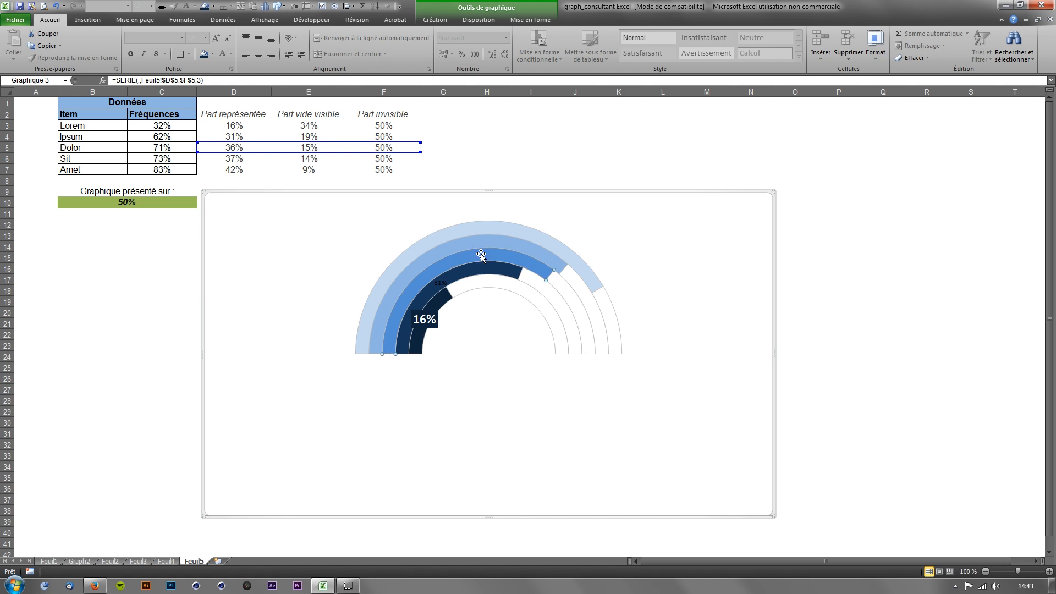
right_click(481, 254)
left_click(516, 327)
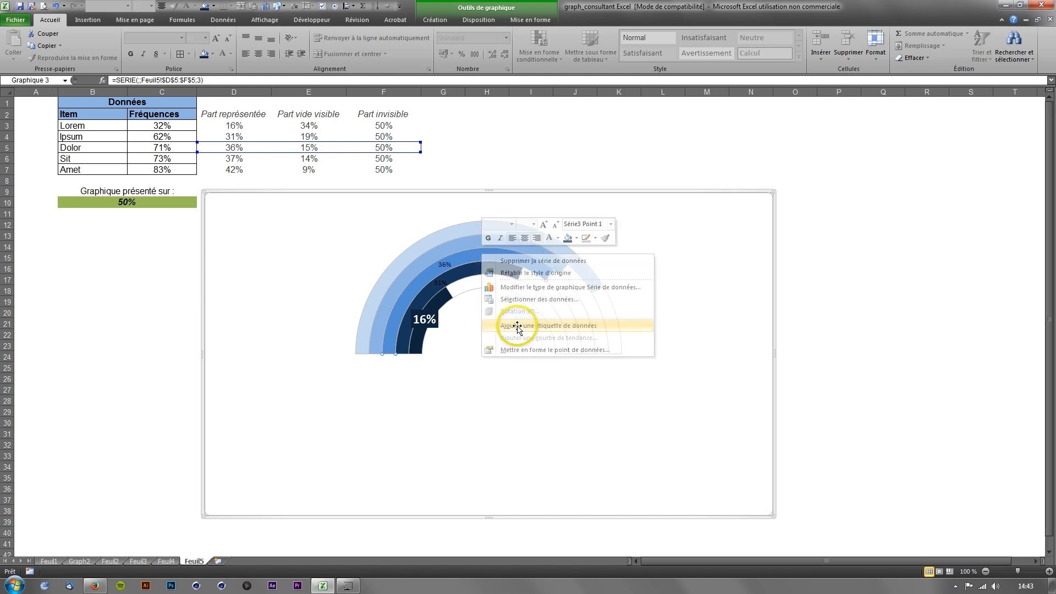
Add a data label to the filled segment of the Sit ring, fourth from the centre
left_click(513, 242)
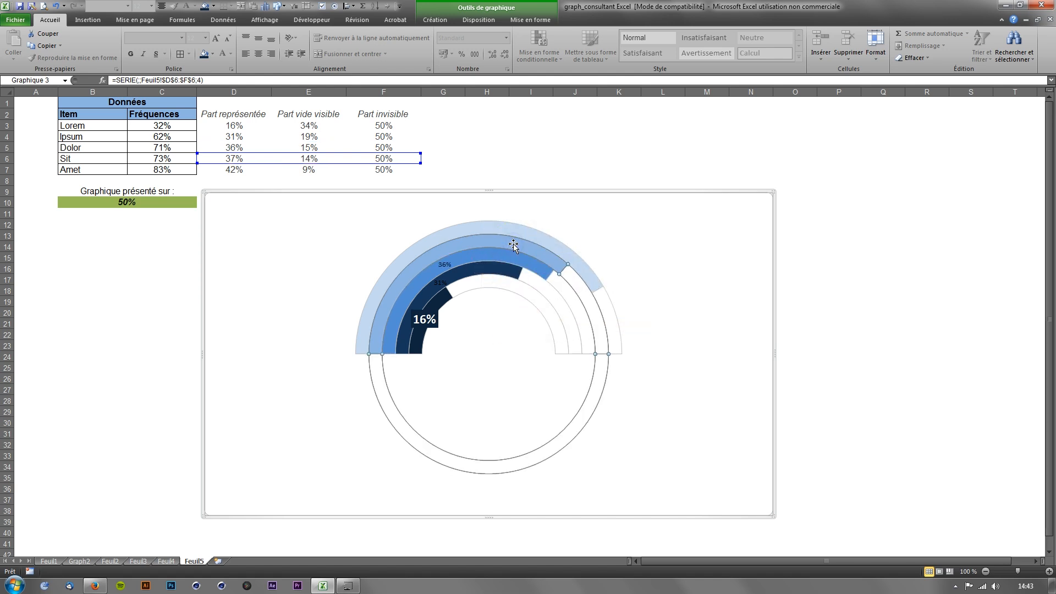
left_click(513, 243)
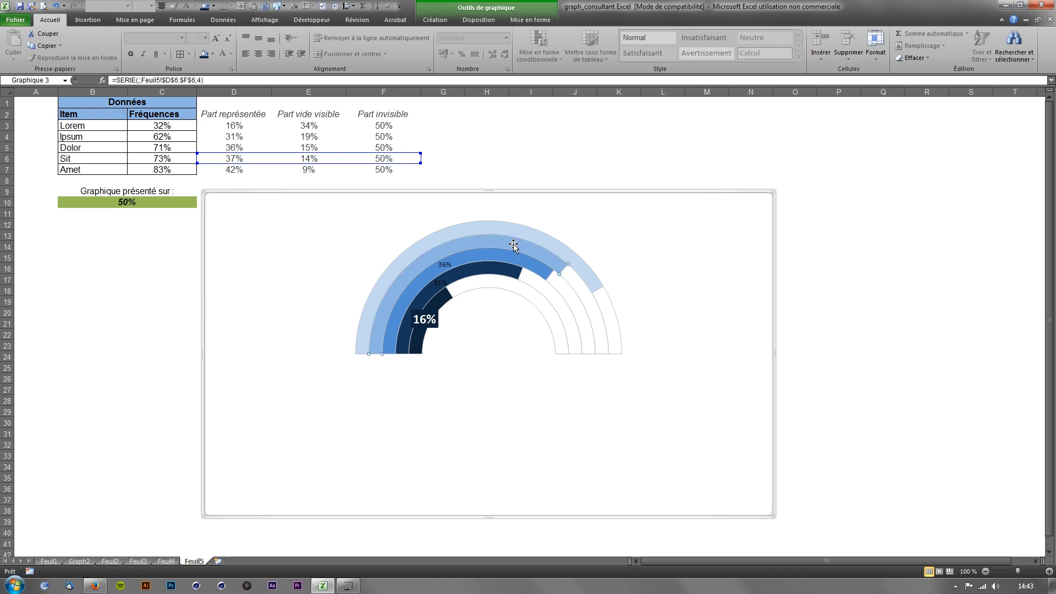
right_click(513, 244)
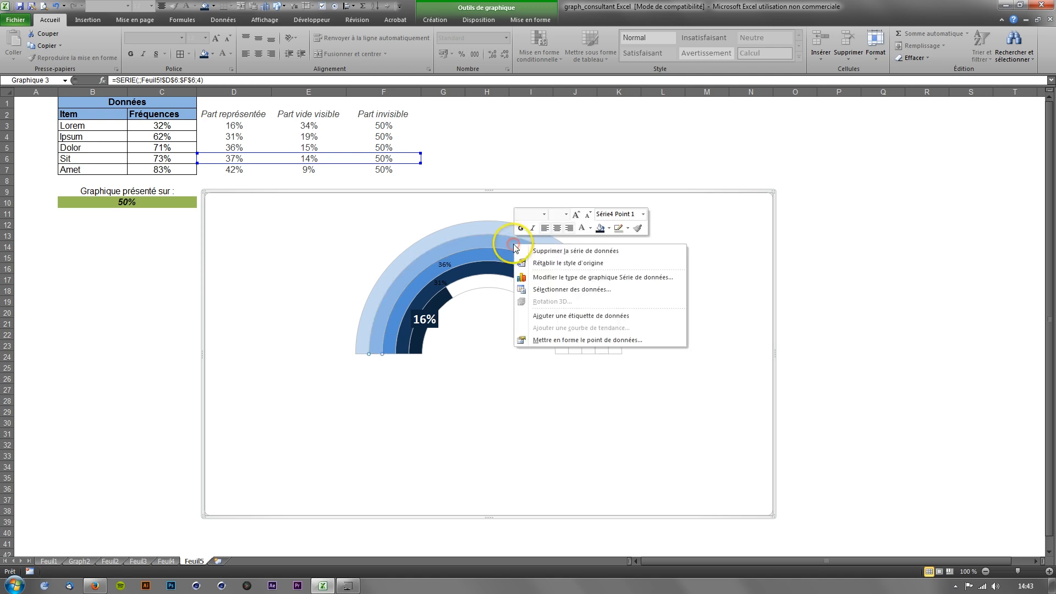
left_click(549, 312)
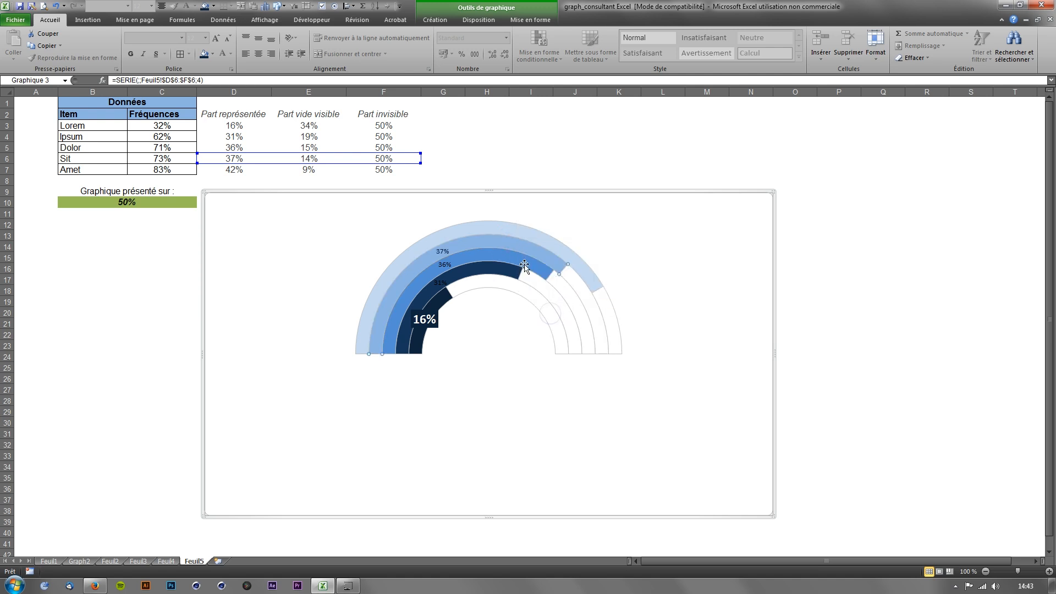
Add a data label to the filled segment of the outermost Amet ring
left_click(497, 224)
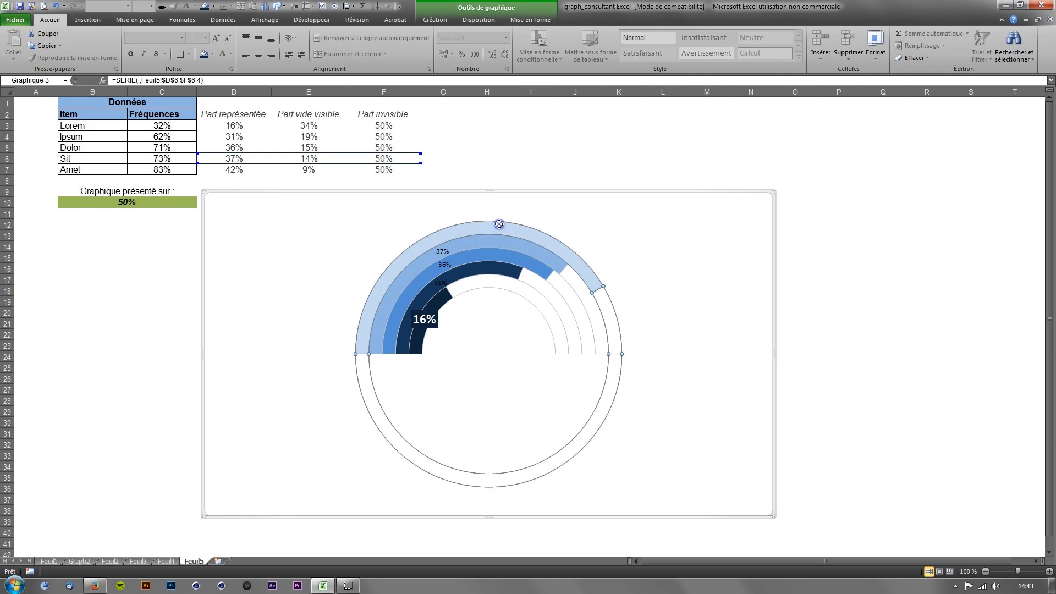
left_click(498, 227)
right_click(500, 230)
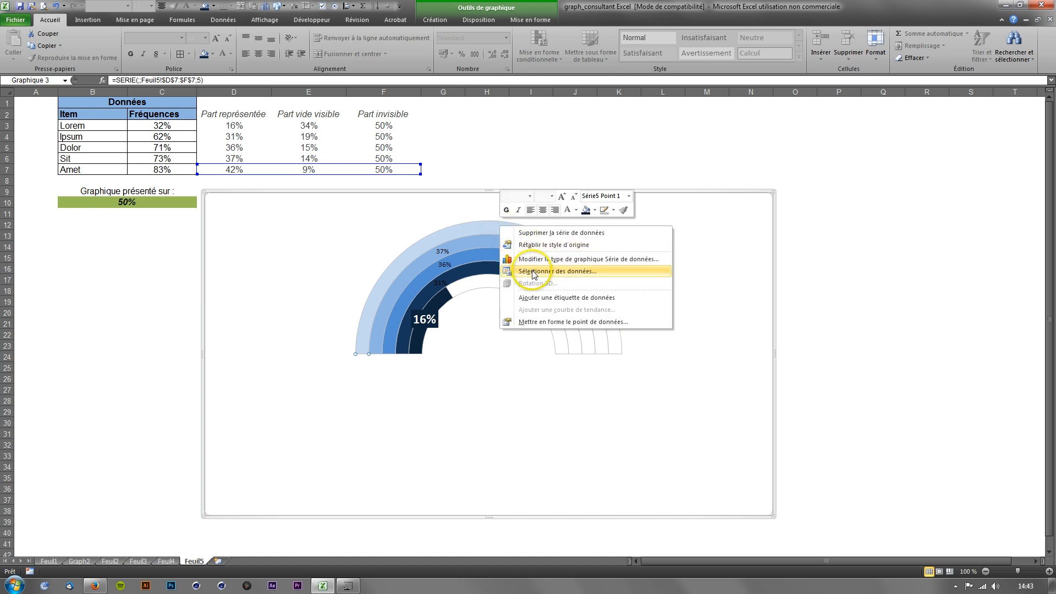
left_click(543, 297)
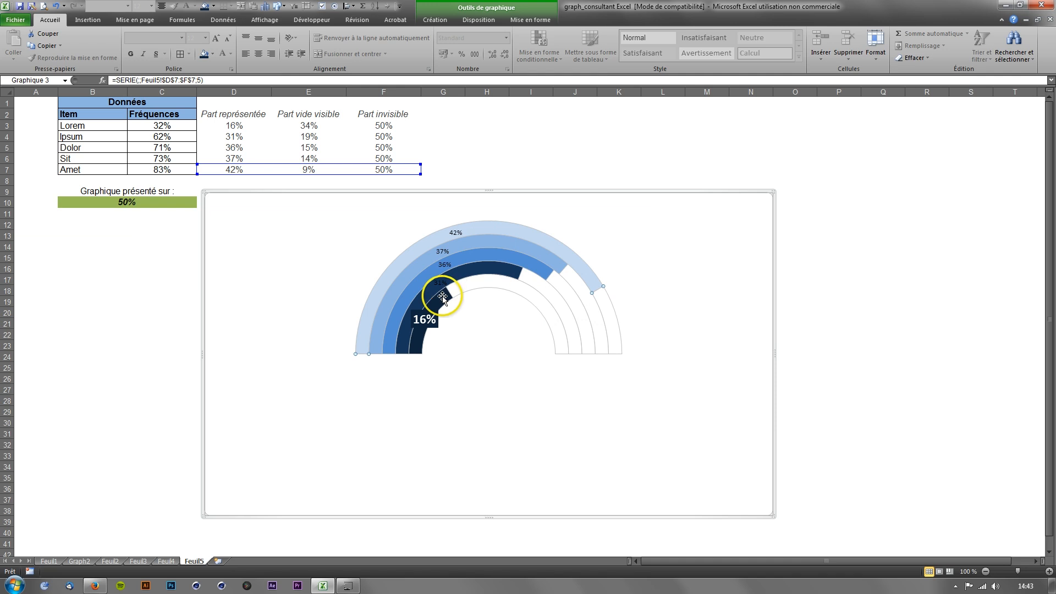
Format all of the chart's data labels as bold text at size 16
left_click(694, 204)
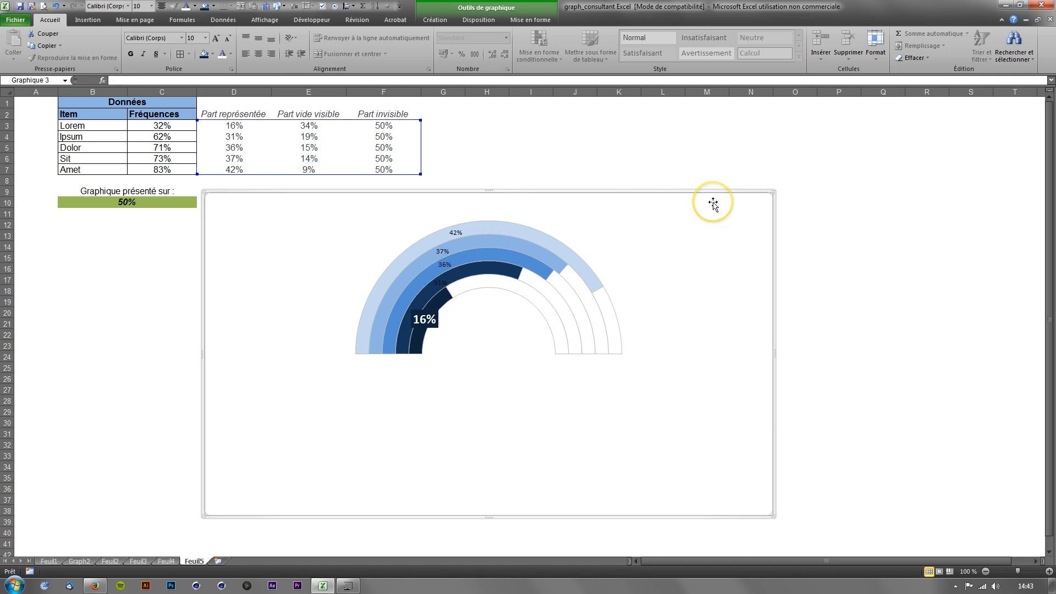
left_click(205, 40)
left_click(193, 113)
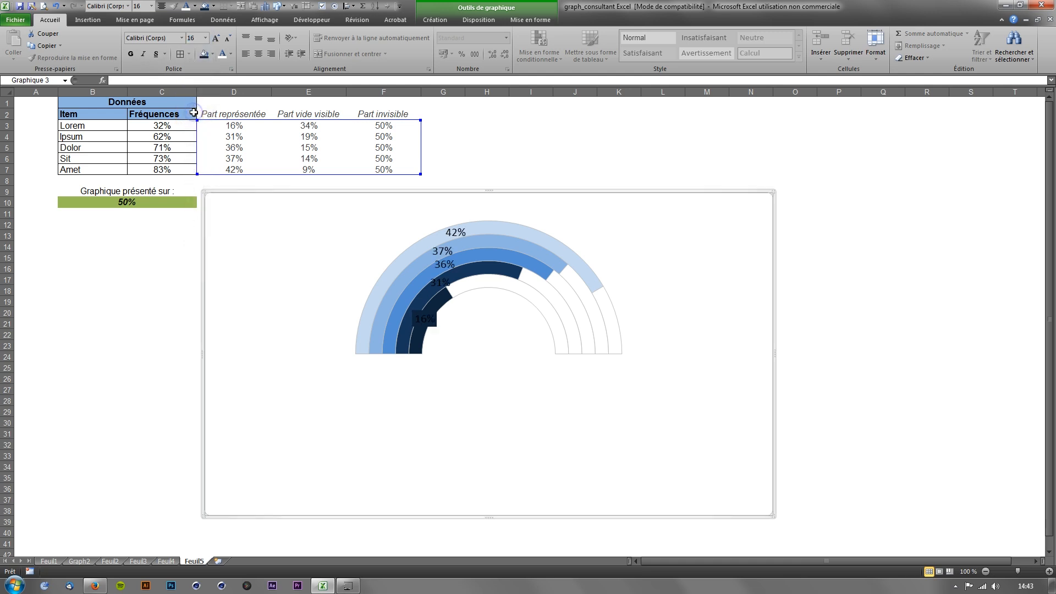
left_click(130, 53)
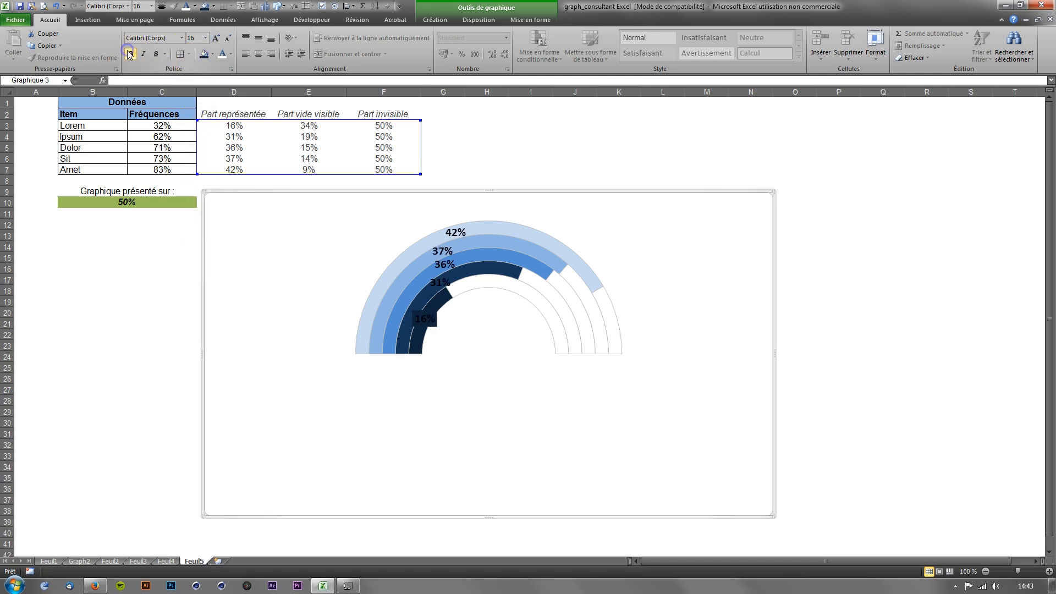
left_click(476, 326)
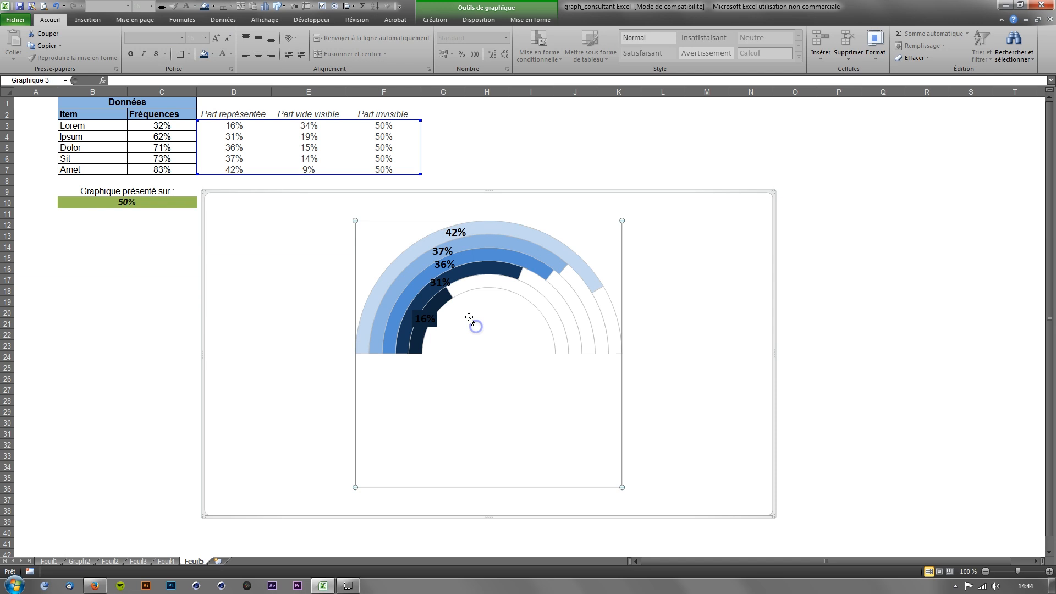
Fill the Ipsum label background with dark blue and the Dolor label background with medium blue, matching their rings
left_click(440, 289)
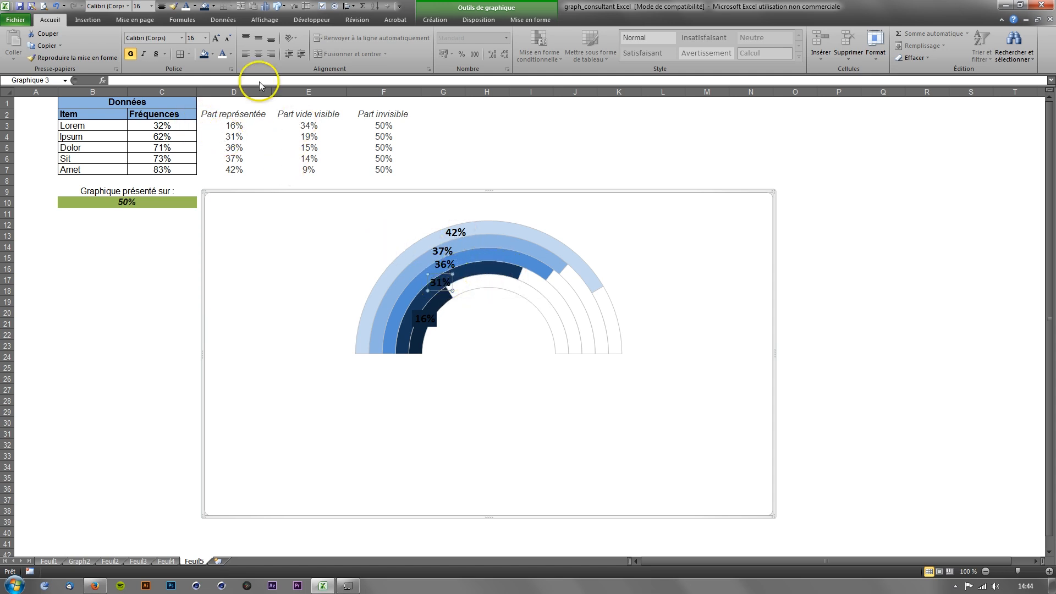
left_click(212, 54)
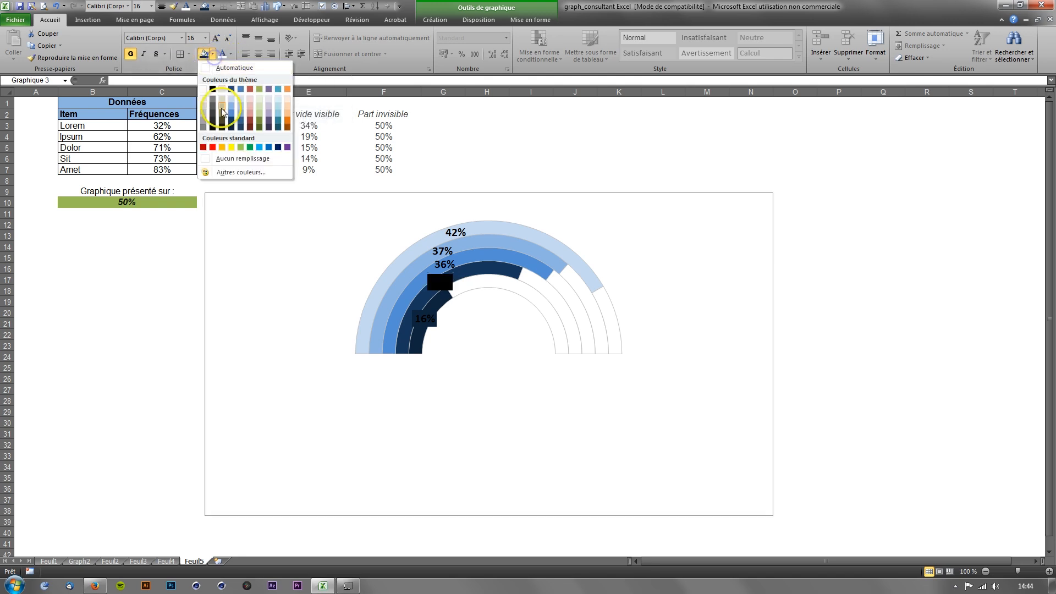
left_click(230, 124)
left_click(451, 256)
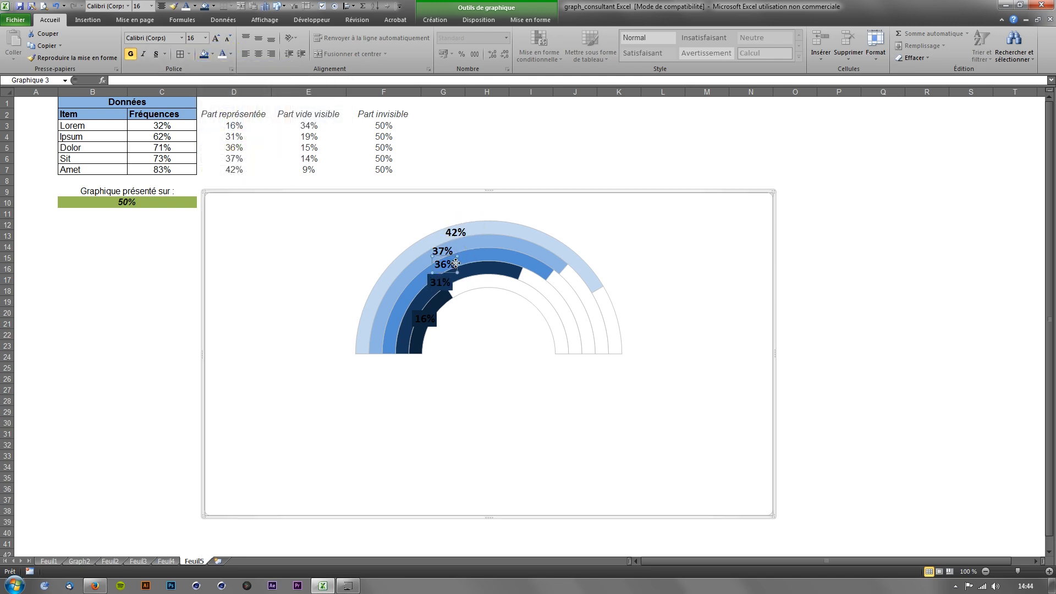
left_click(212, 53)
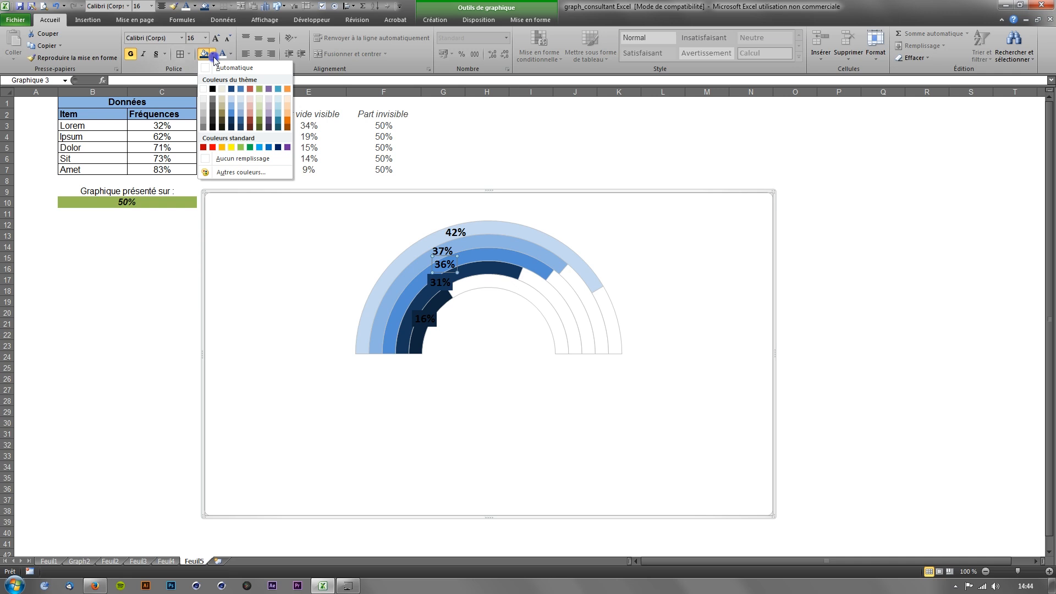
left_click(239, 117)
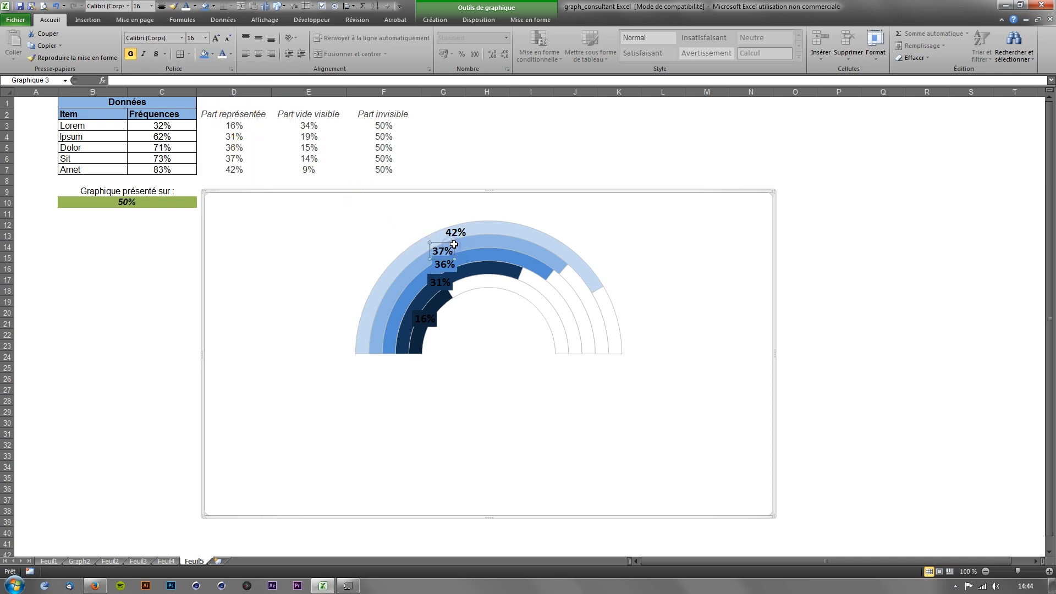
Fill the Sit and Amet label backgrounds with the lighter theme blues that match their two outer rings
left_click(213, 6)
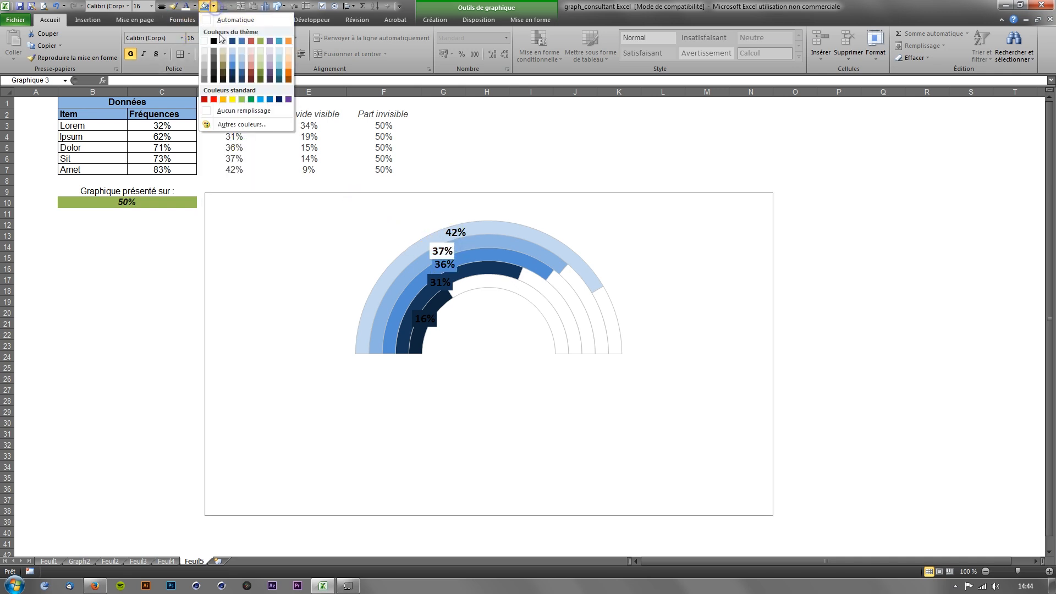
left_click(236, 62)
left_click(457, 232)
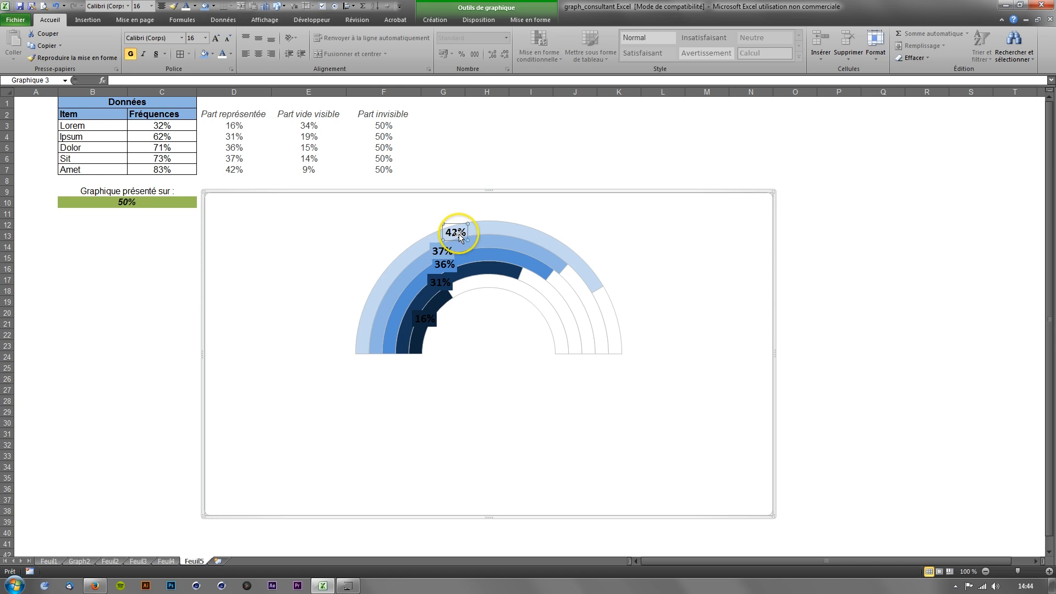
left_click(215, 6)
left_click(502, 266)
left_click(496, 315)
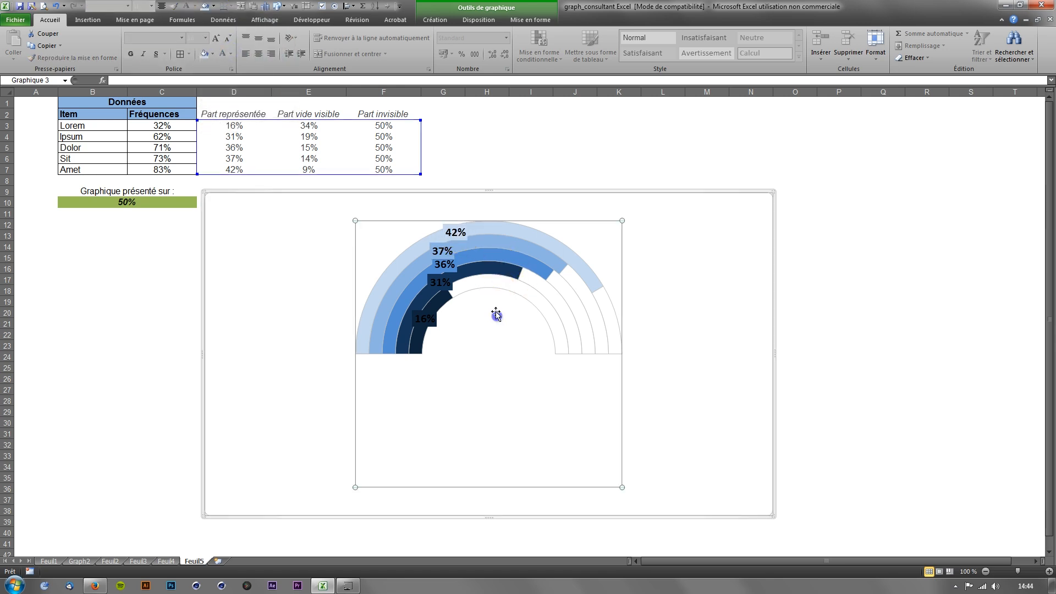
Change the text of the Lorem and Ipsum labels on the two dark inner rings to white
left_click(432, 319)
left_click(222, 54)
left_click(445, 284)
left_click(222, 55)
left_click(550, 405)
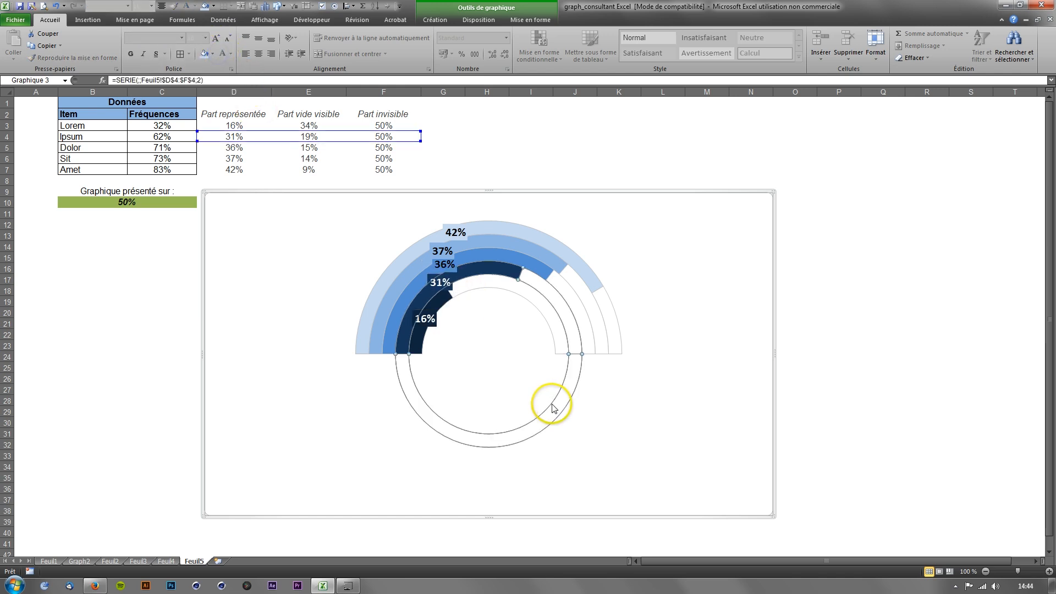
left_click(634, 404)
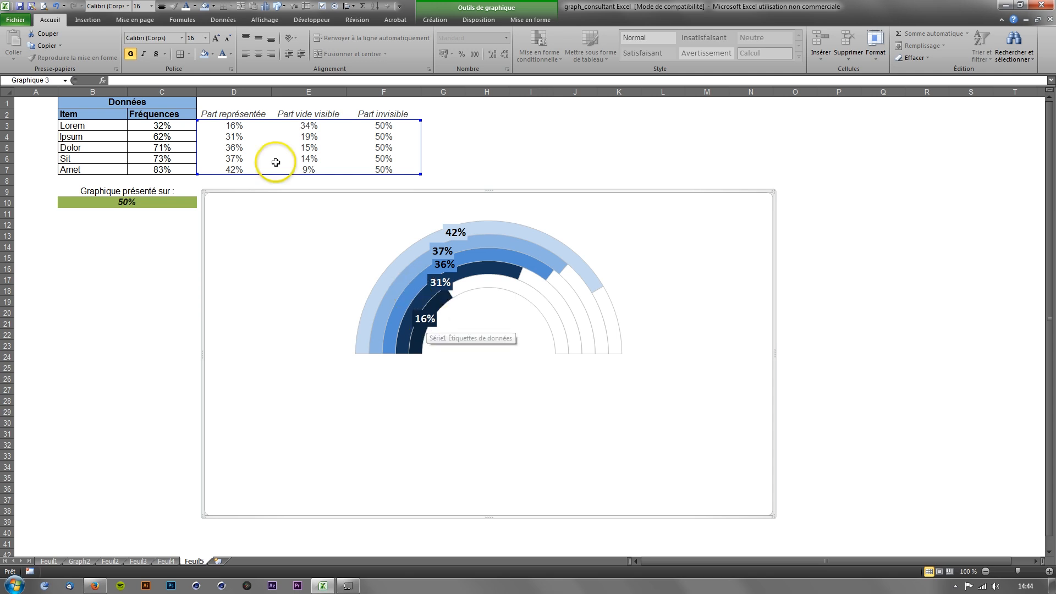
Set the Lorem frequency in cell C3 to 100%
left_click_drag(245, 126, 253, 165)
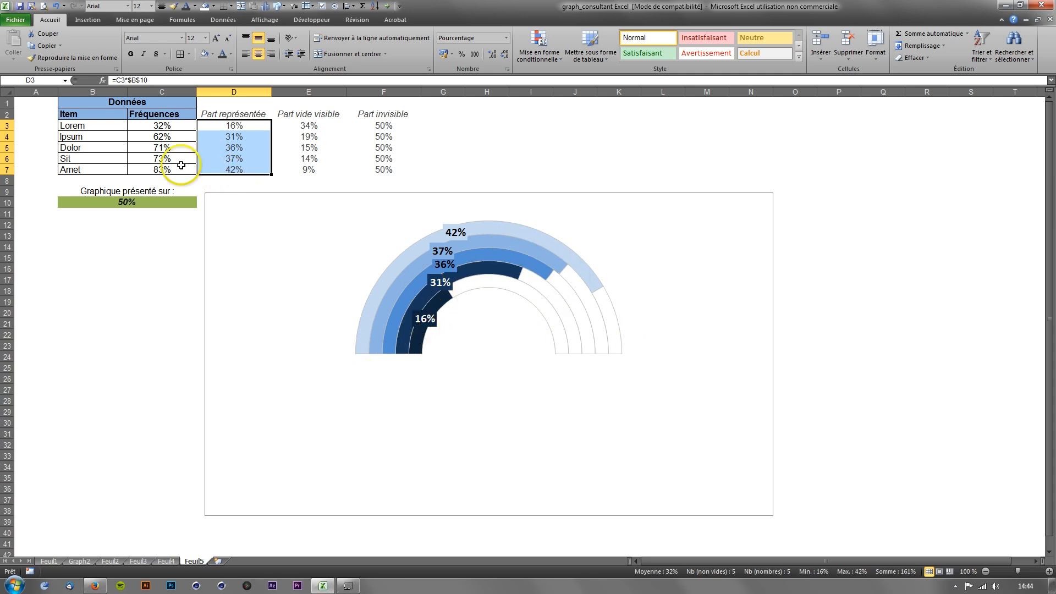
left_click(178, 125)
type("100")
key("Return")
left_click(170, 127)
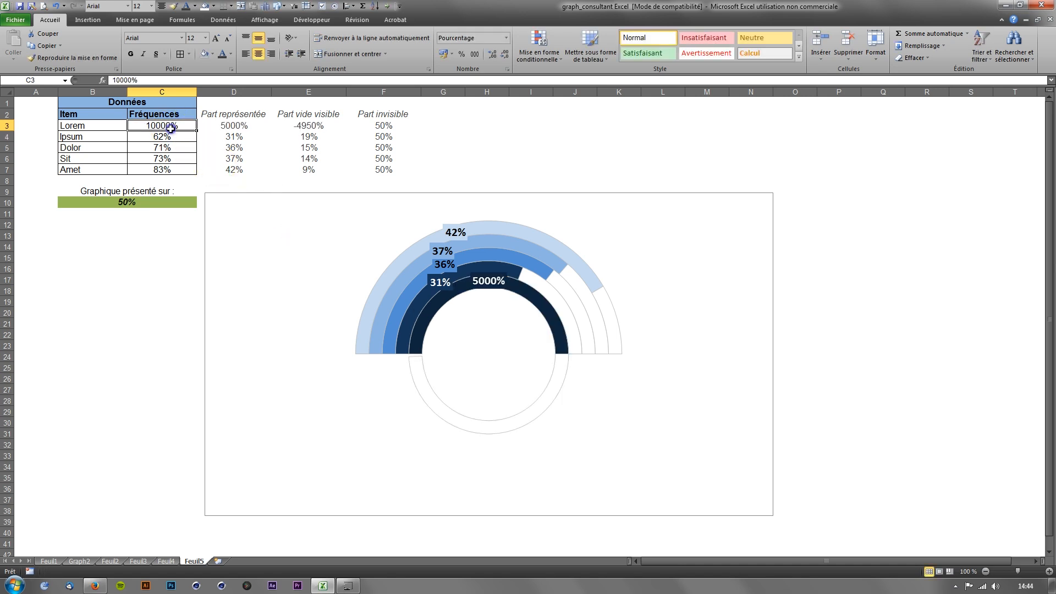
type("100")
key("Return")
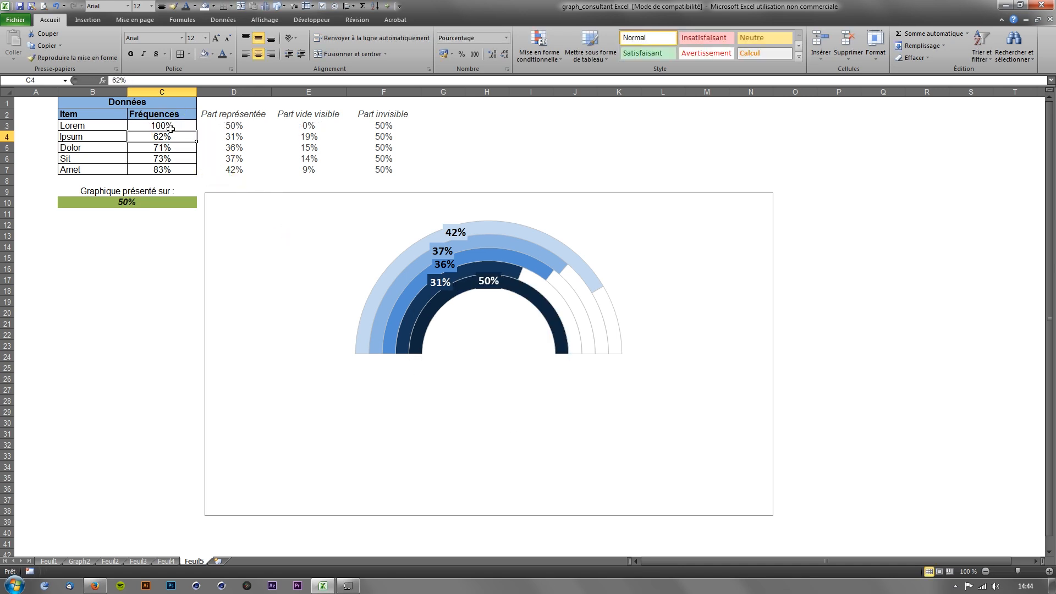
left_click(172, 125)
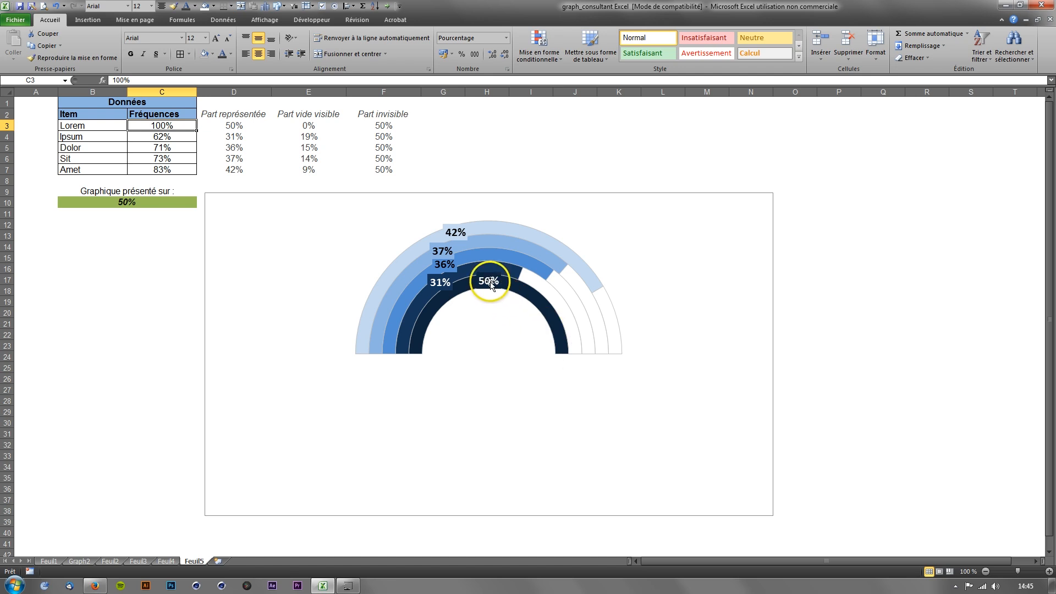
left_click(238, 126)
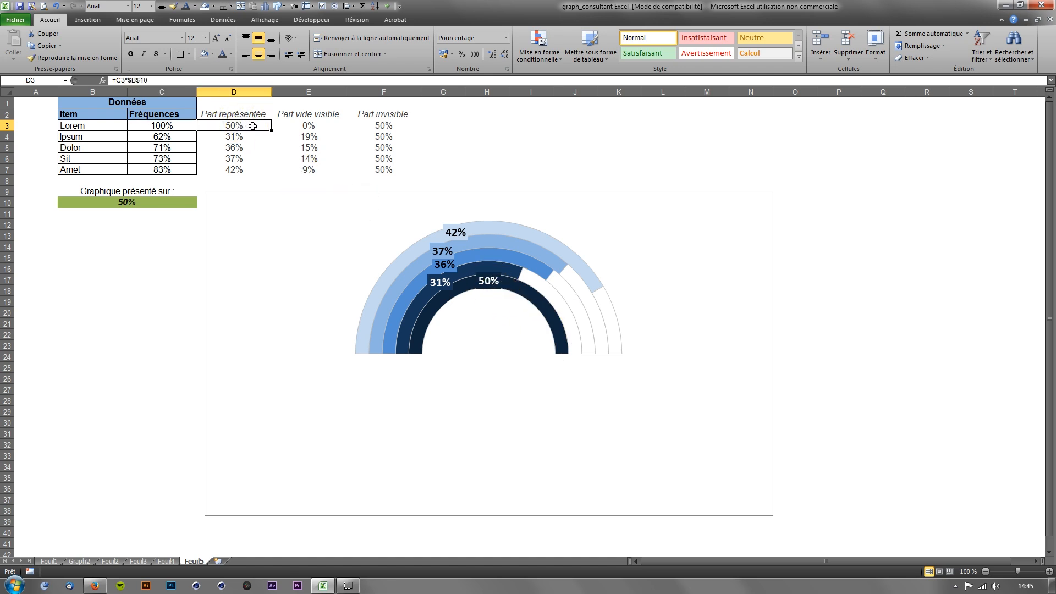
left_click(254, 127)
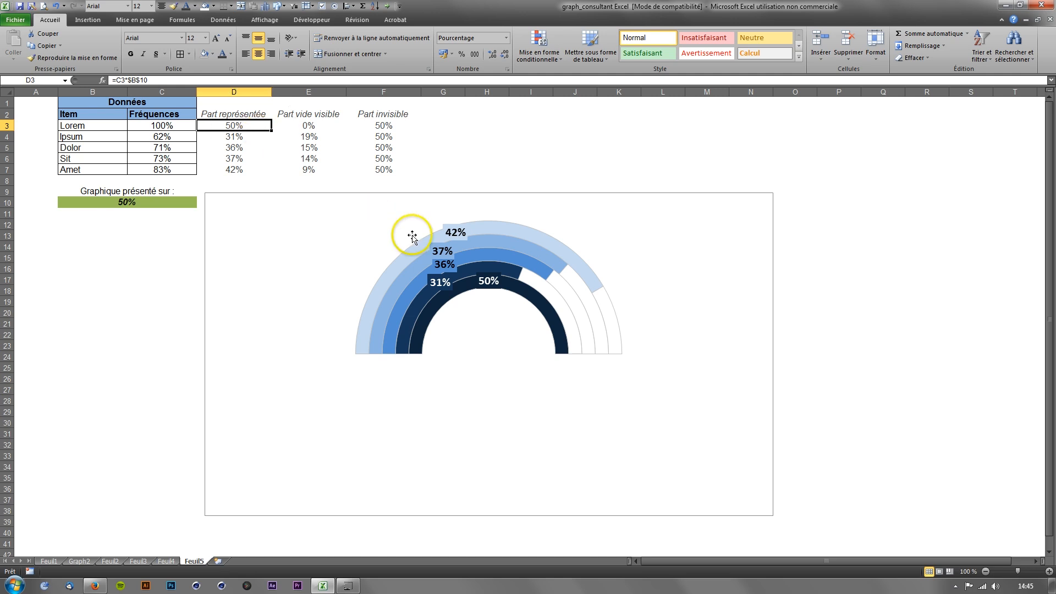
left_click(160, 124)
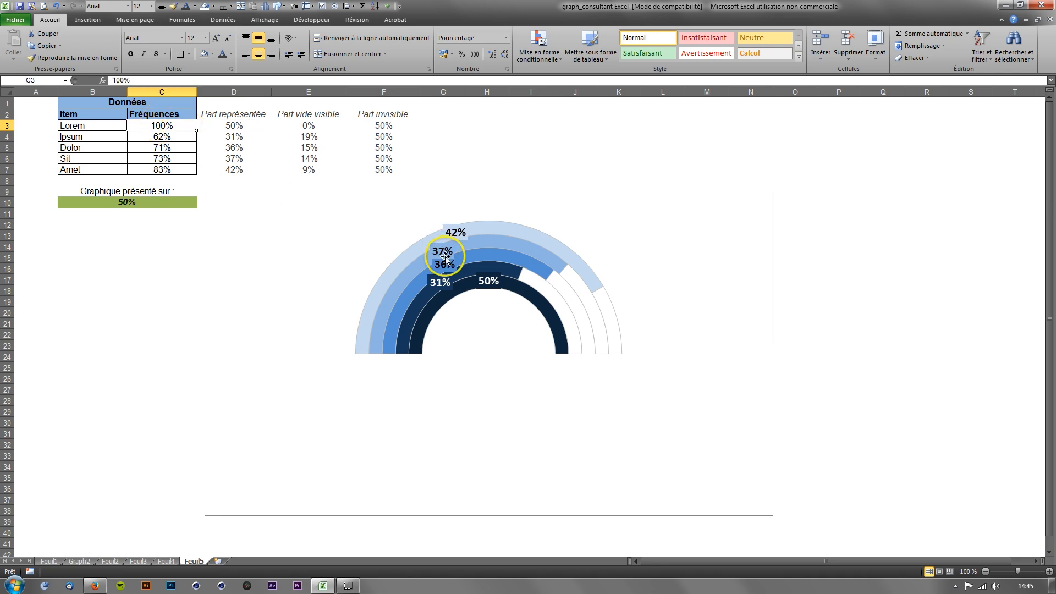
Link the innermost Lorem label to its frequency cell with the reference =Feuil5!$C$3
left_click(486, 284)
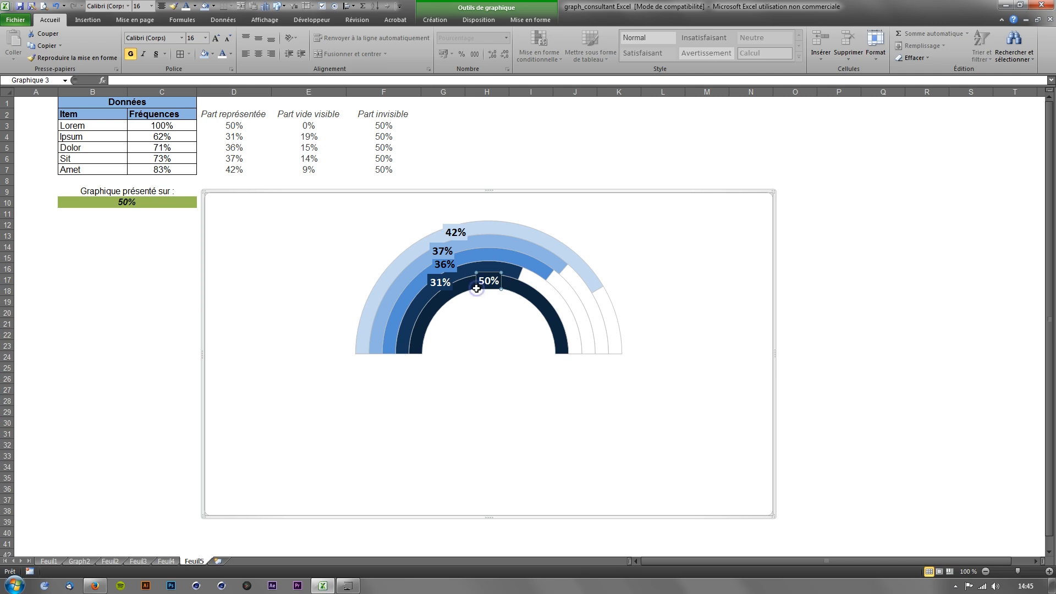
left_click(136, 79)
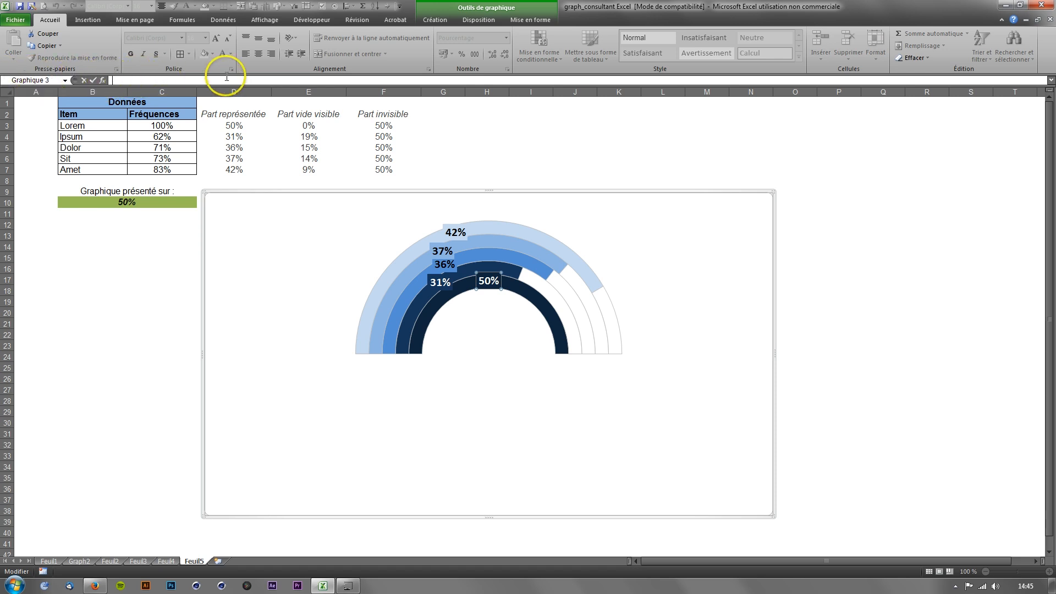
left_click(126, 80)
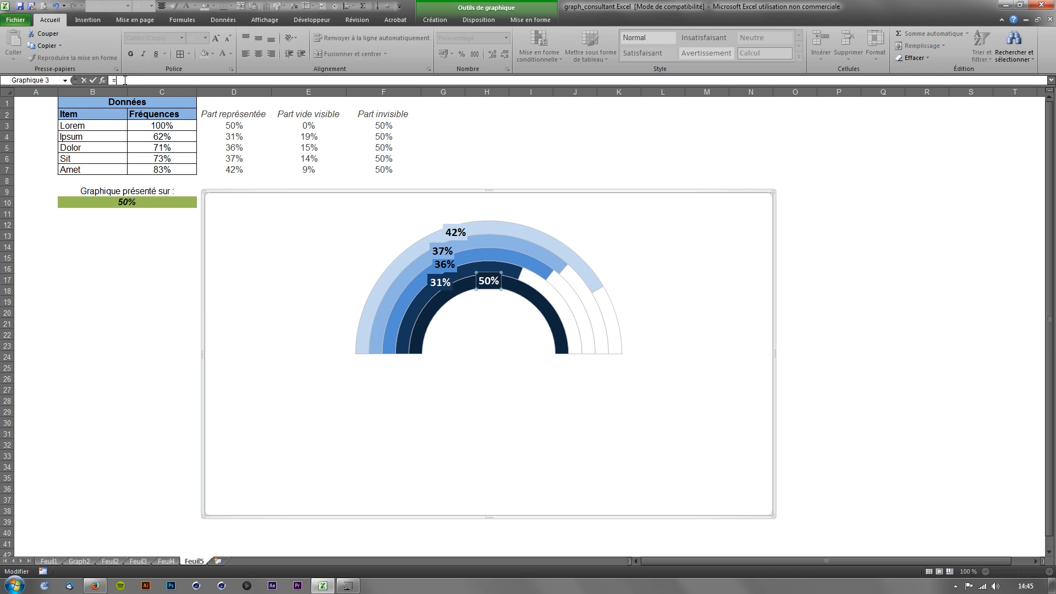
left_click(148, 127)
key("Return")
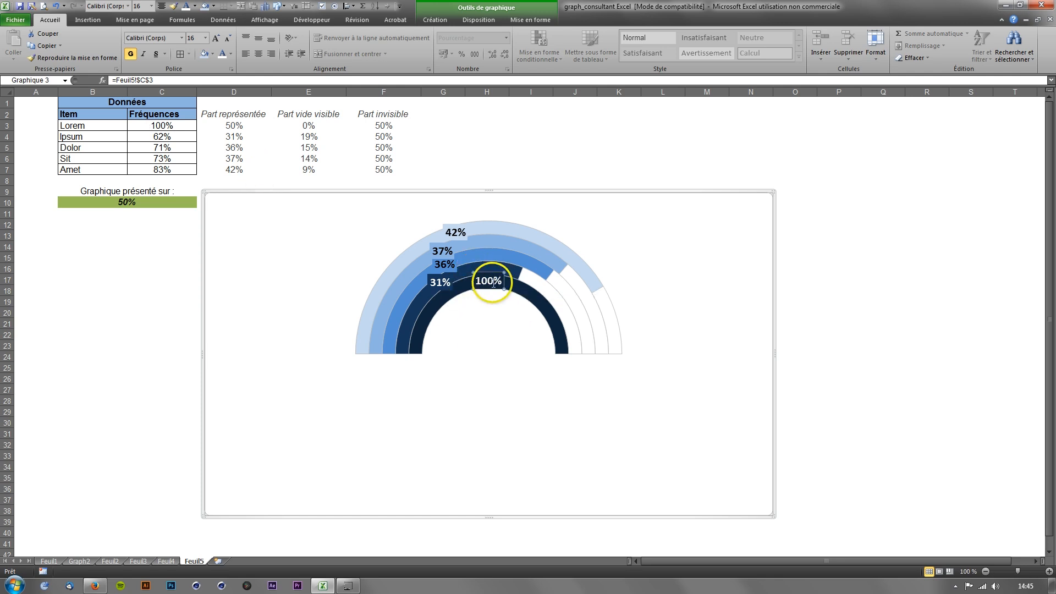
Link the Ipsum ring's label to its frequency cell with the reference =Feuil5!$C$4
left_click(434, 279)
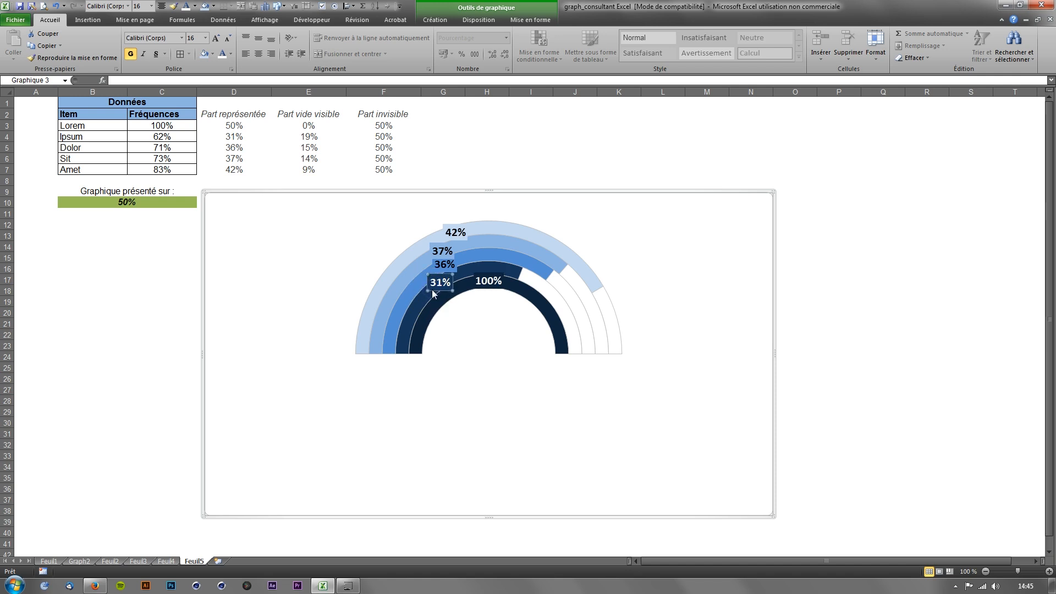
left_click(158, 78)
type("=Feuil5!$C$4")
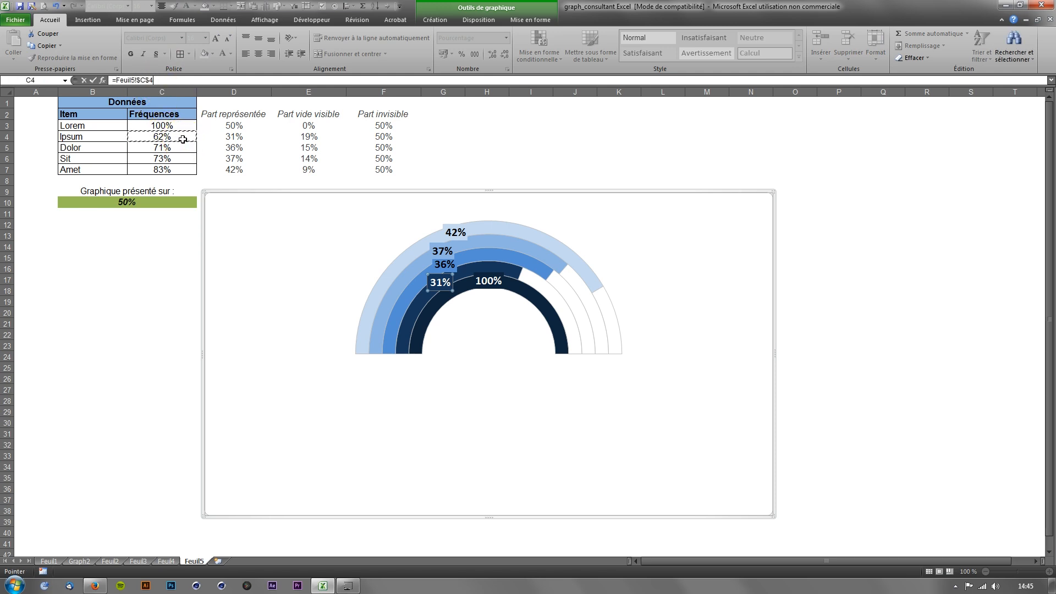
key("Return")
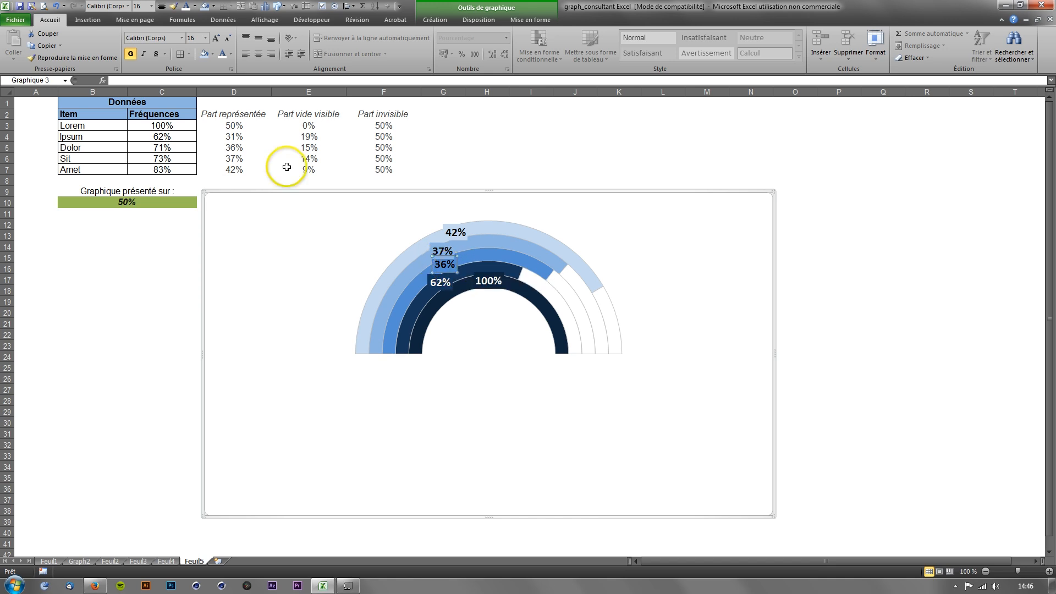
Link the Dolor ring's label to its frequency cell with the reference =Feuil5!$C$5
left_click(141, 79)
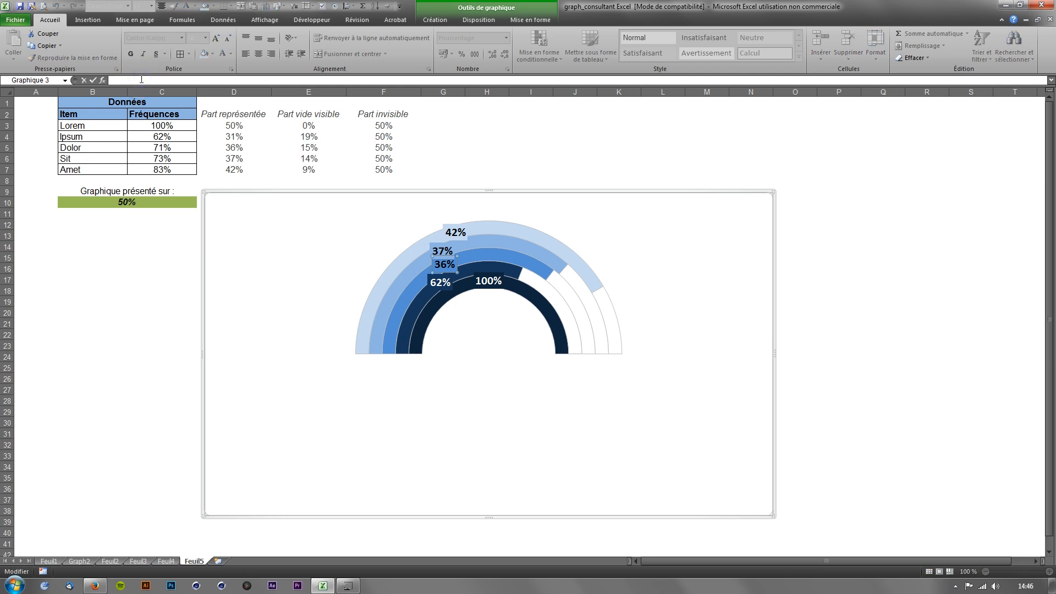
left_click(157, 149)
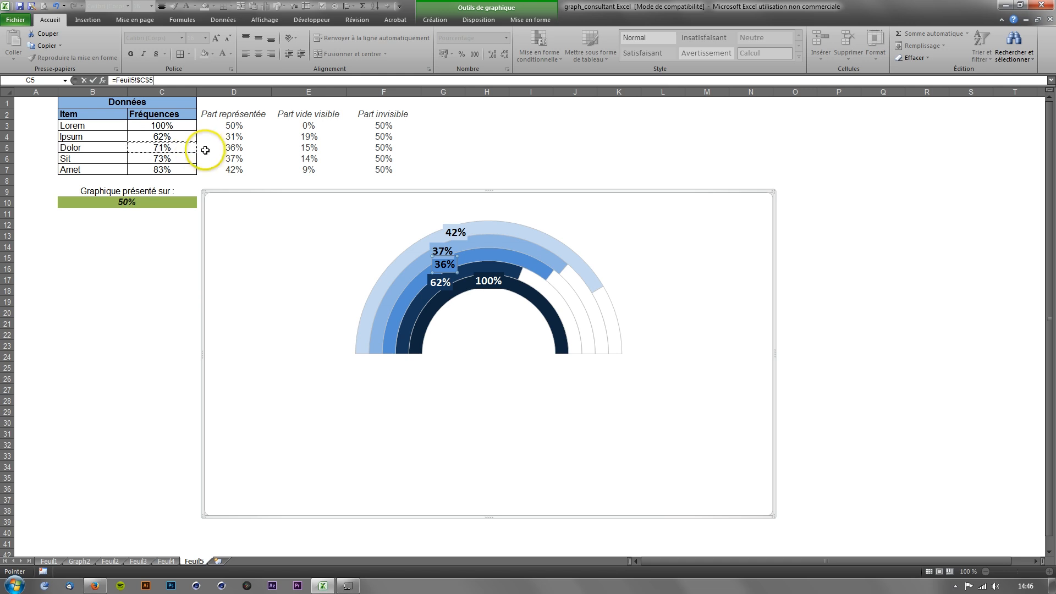
key("Return")
Link the Sit ring's label to its frequency cell with the reference =Feuil5!$C$6
left_click(435, 248)
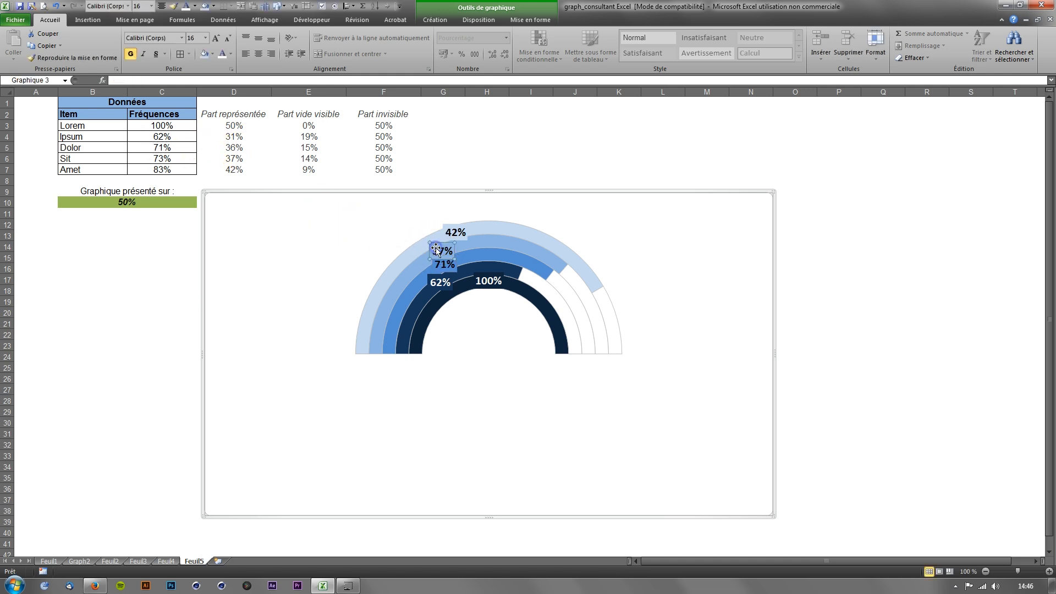
left_click(443, 251)
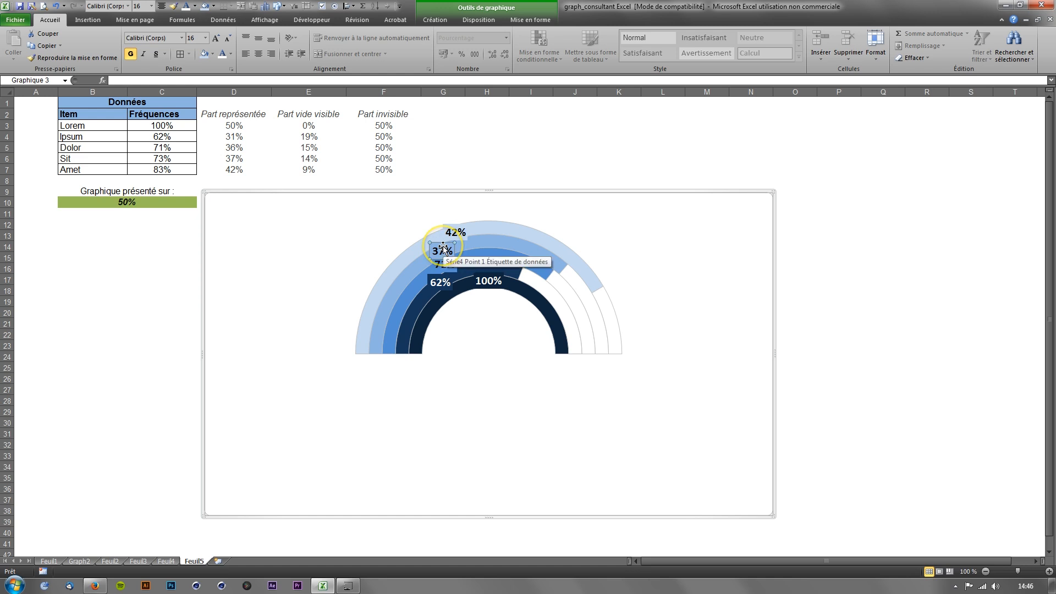
left_click(167, 82)
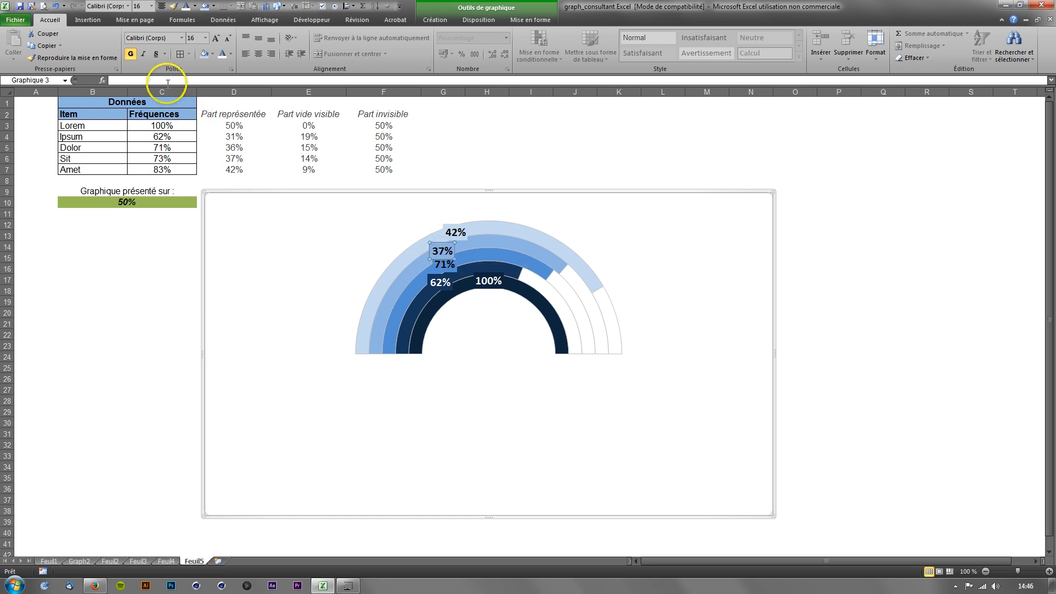
type("=")
left_click(190, 163)
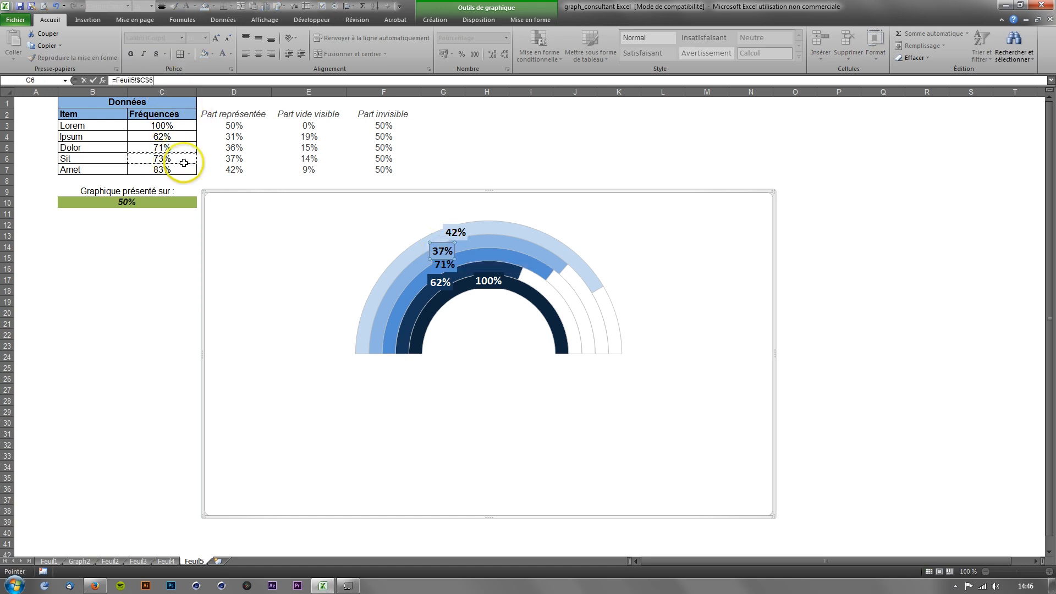
key("Return")
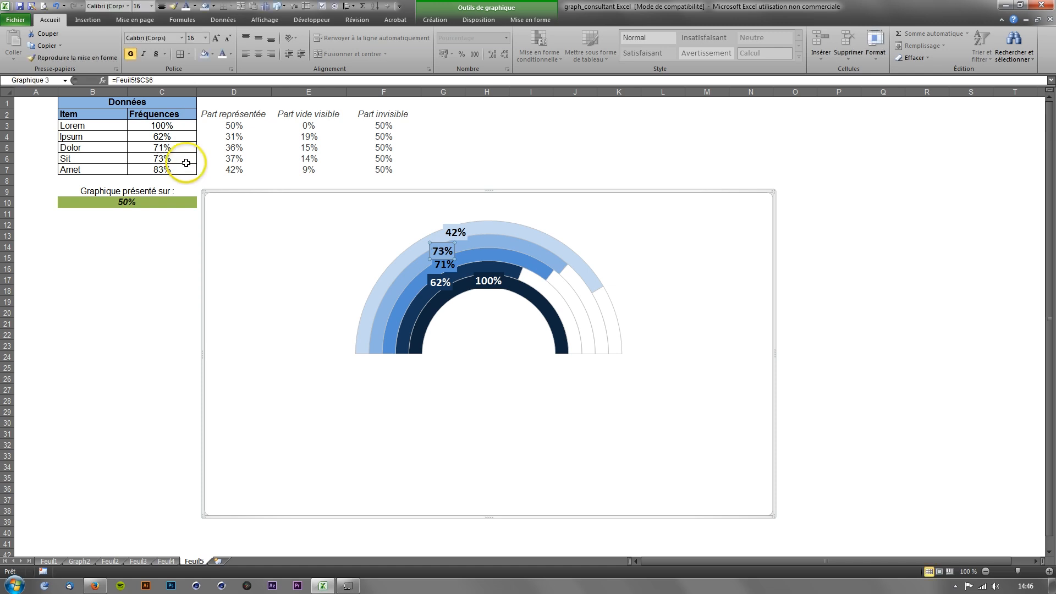
Link the Amet ring's label to its frequency cell with the reference =Feuil5!$C$7
left_click(176, 160)
left_click(452, 228)
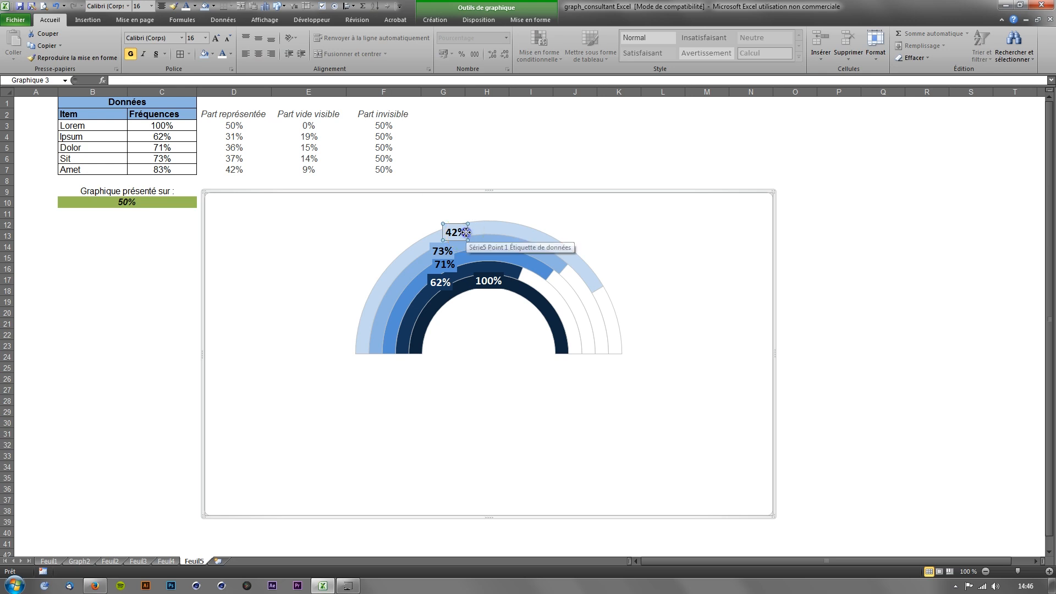
left_click(114, 80)
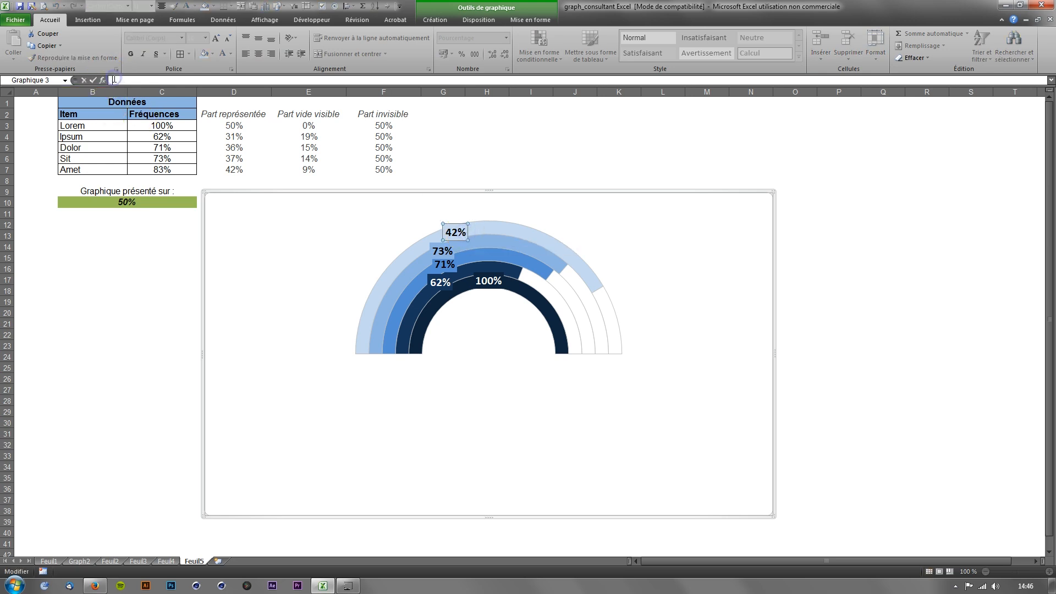
type("=")
left_click(160, 170)
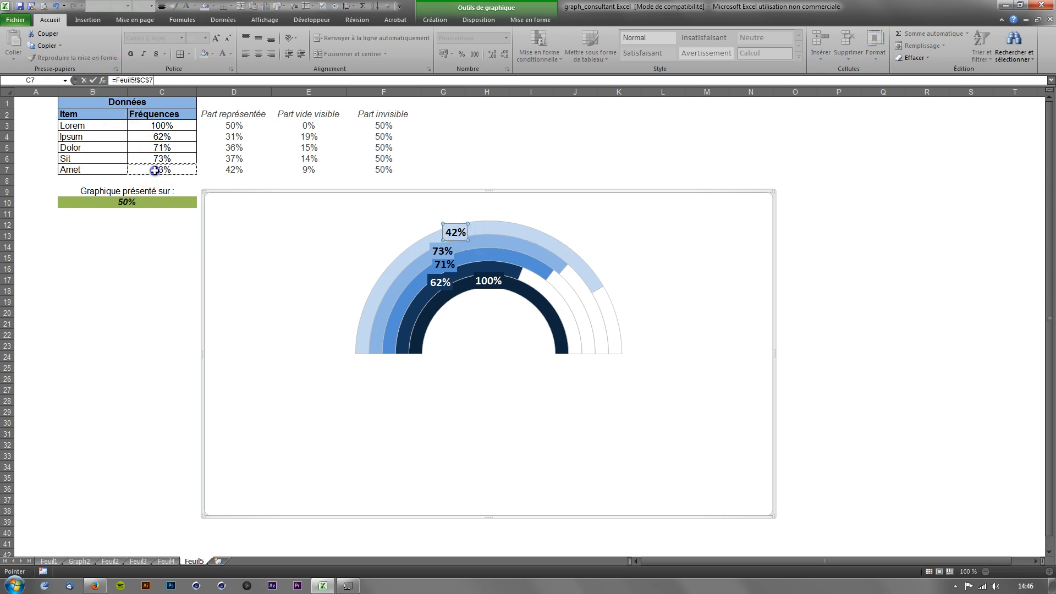
key("Return")
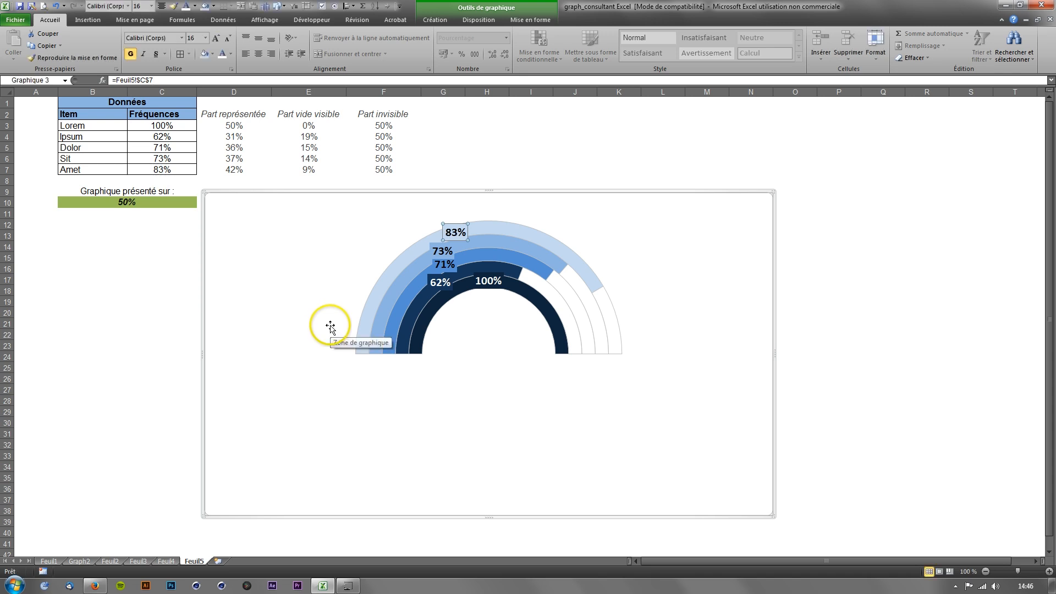
left_click(476, 349)
left_click(226, 344)
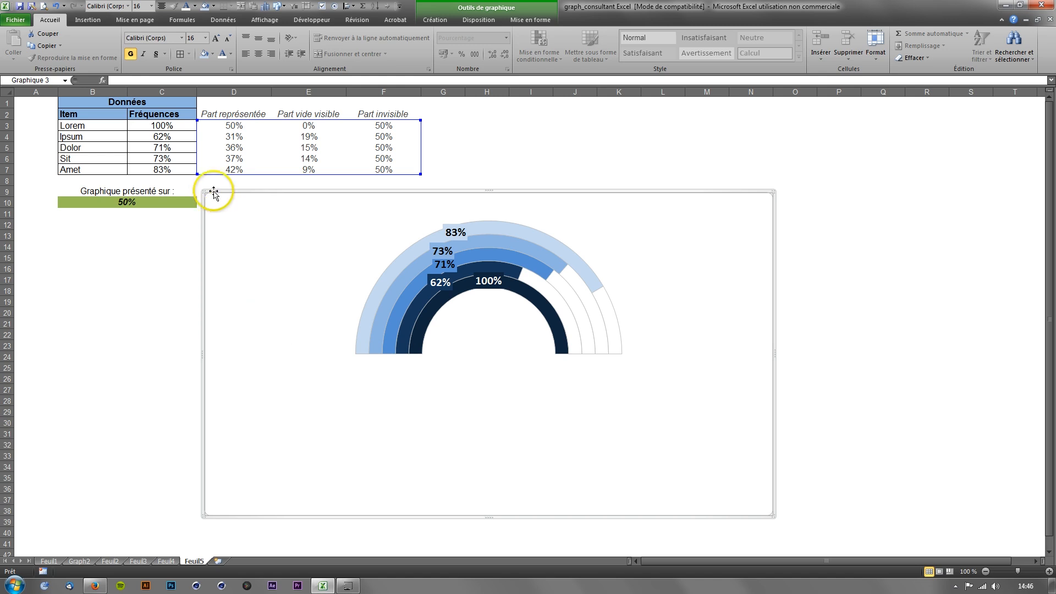
Set the Lorem frequency to 31% to test its linked label
left_click(160, 125)
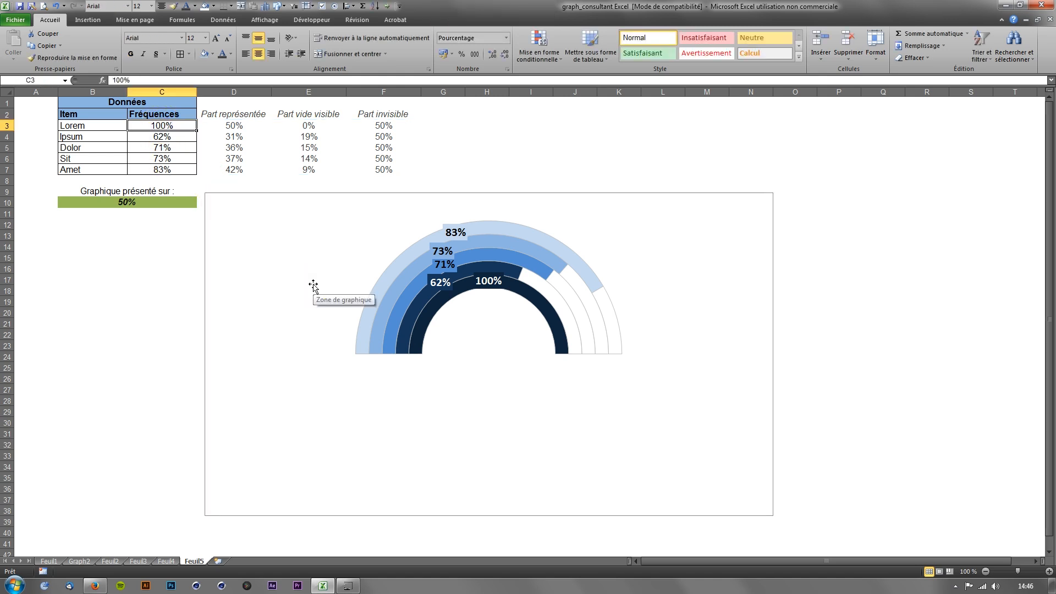
type("31")
key("Return")
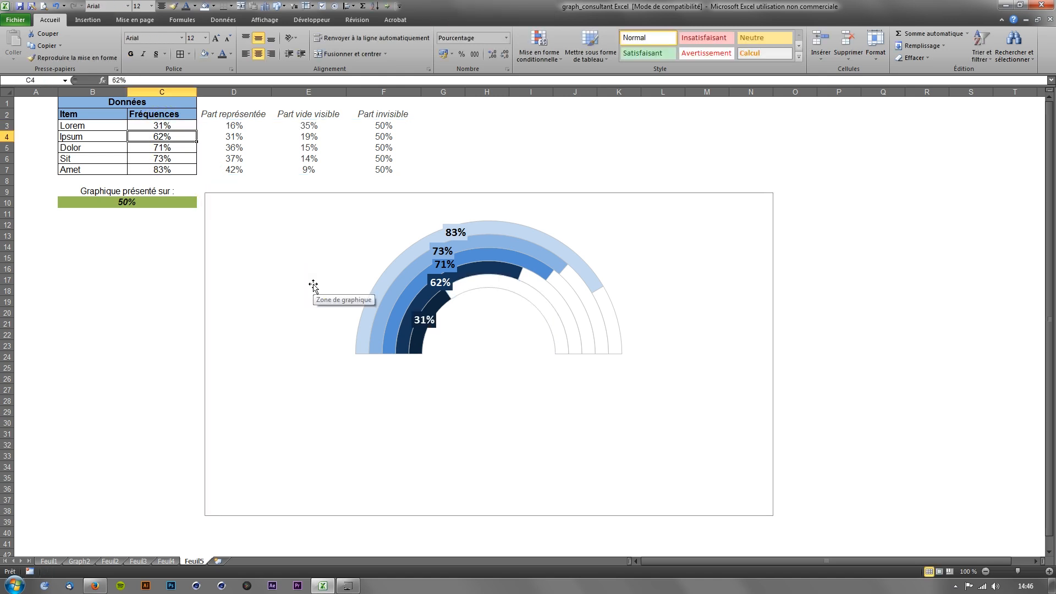
left_click(172, 124)
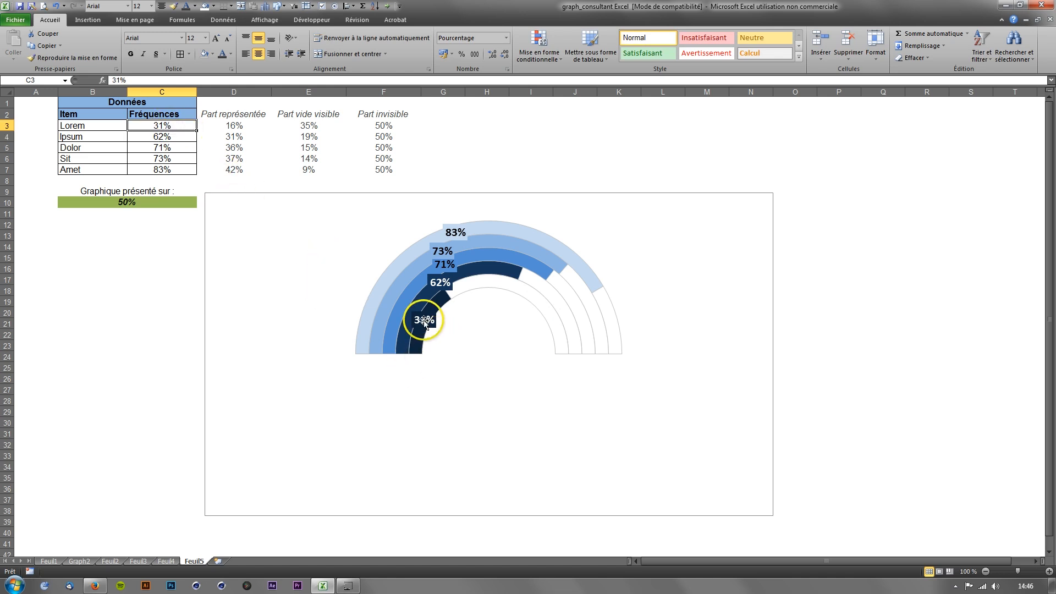
left_click(233, 127)
Set the chart's displayed portion under "Graphique présenté sur" to 75%
left_click(167, 203)
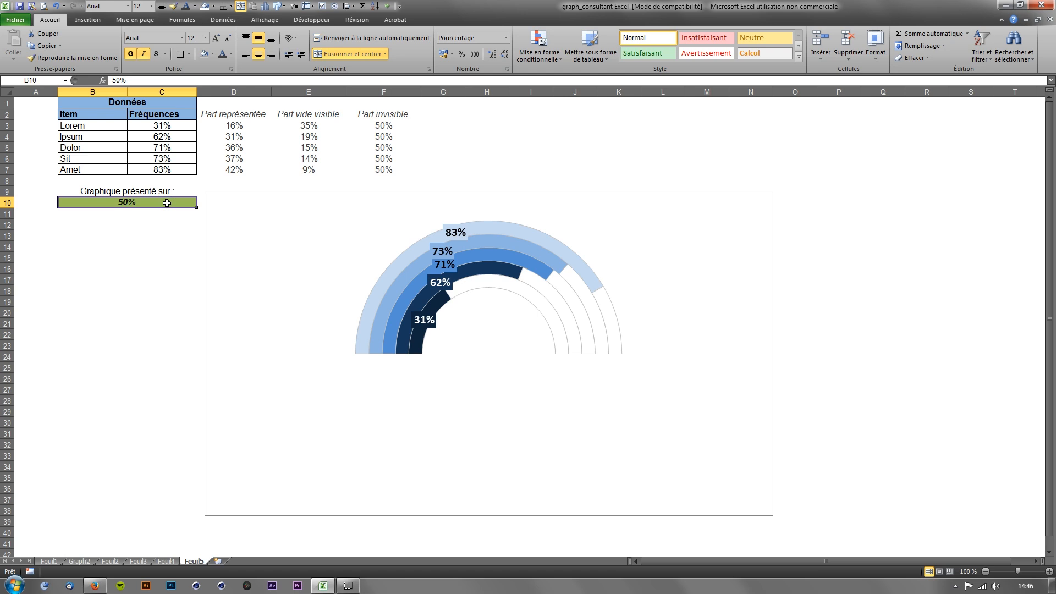
type("75")
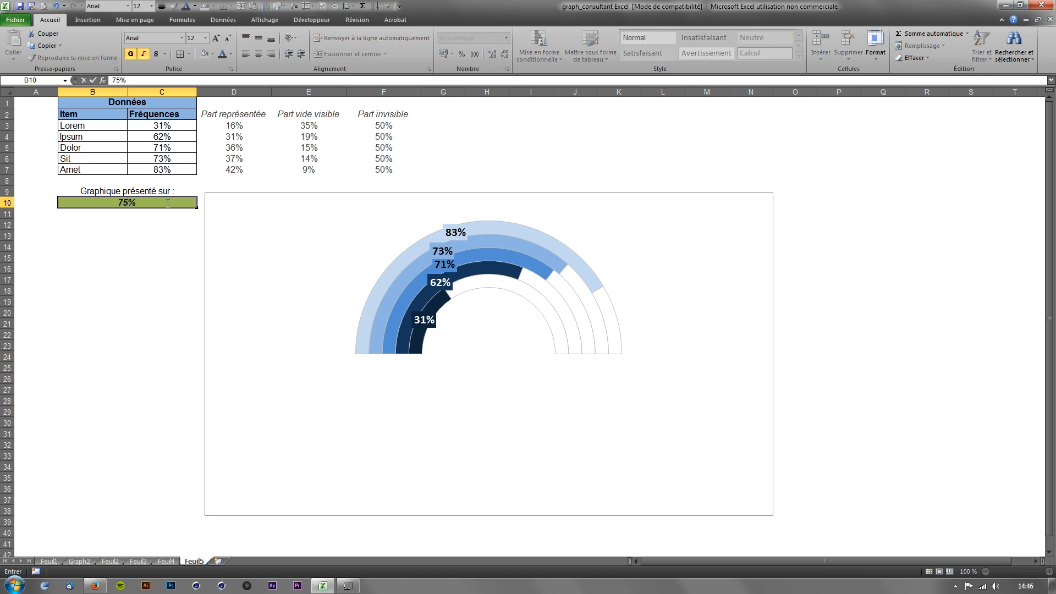
key("Return")
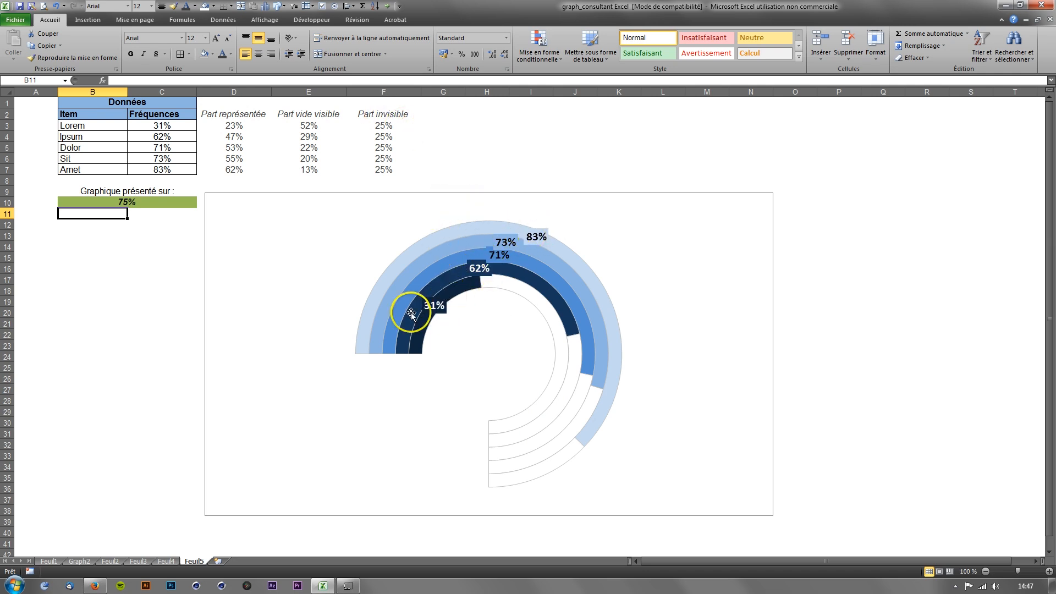
Check the cell reference of the innermost Lorem label against the Fréquences column
left_click_drag(165, 125, 182, 171)
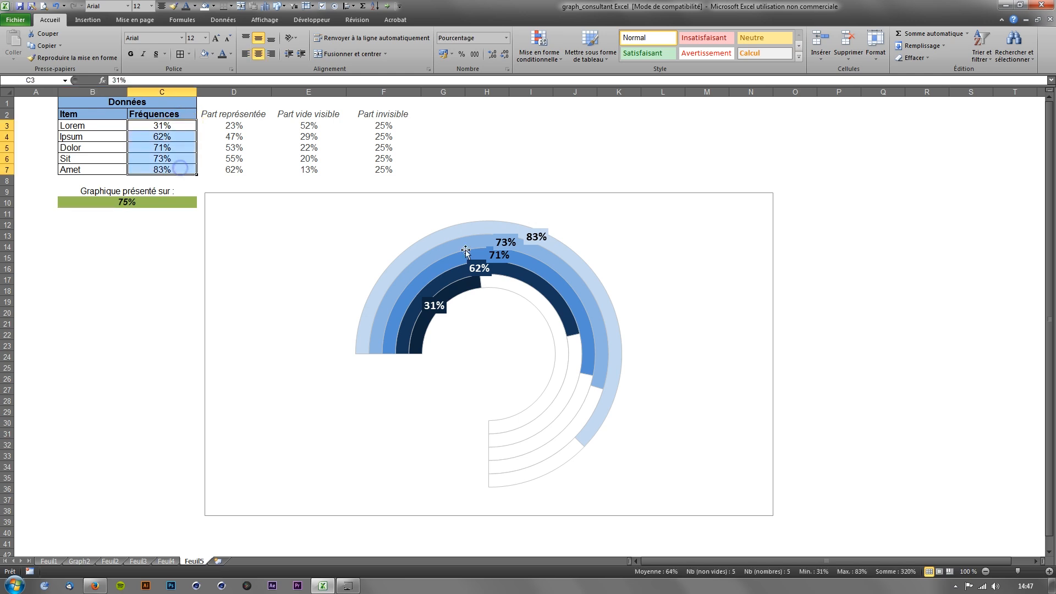
left_click(440, 306)
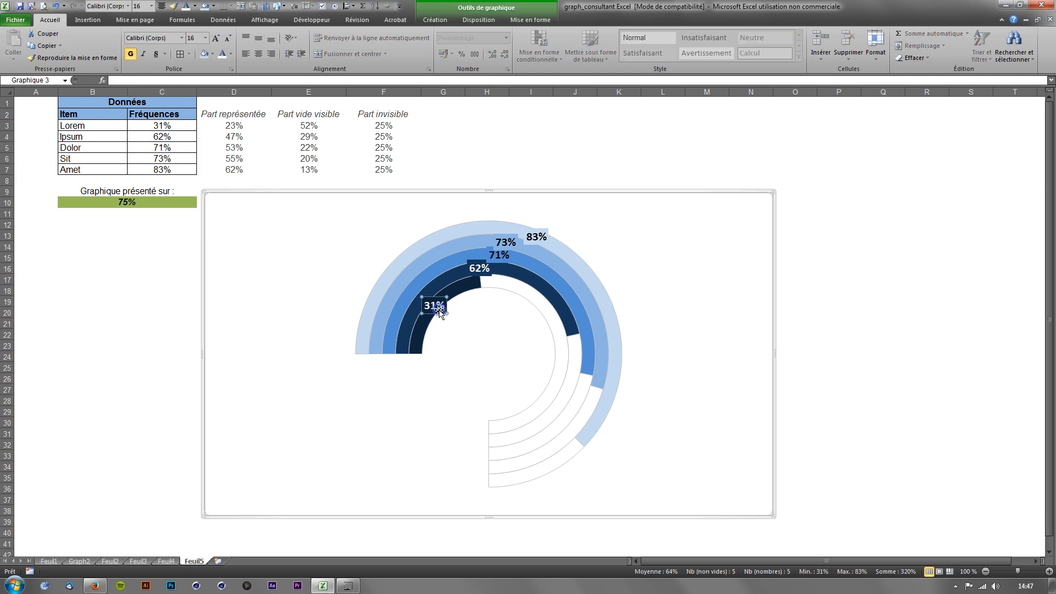
left_click(435, 306)
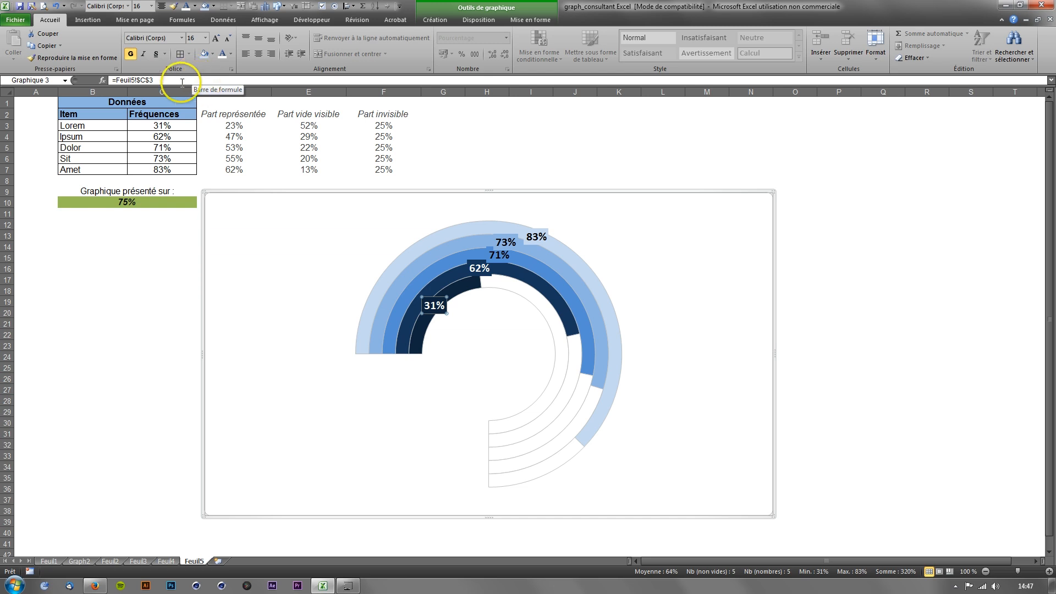
left_click(544, 180)
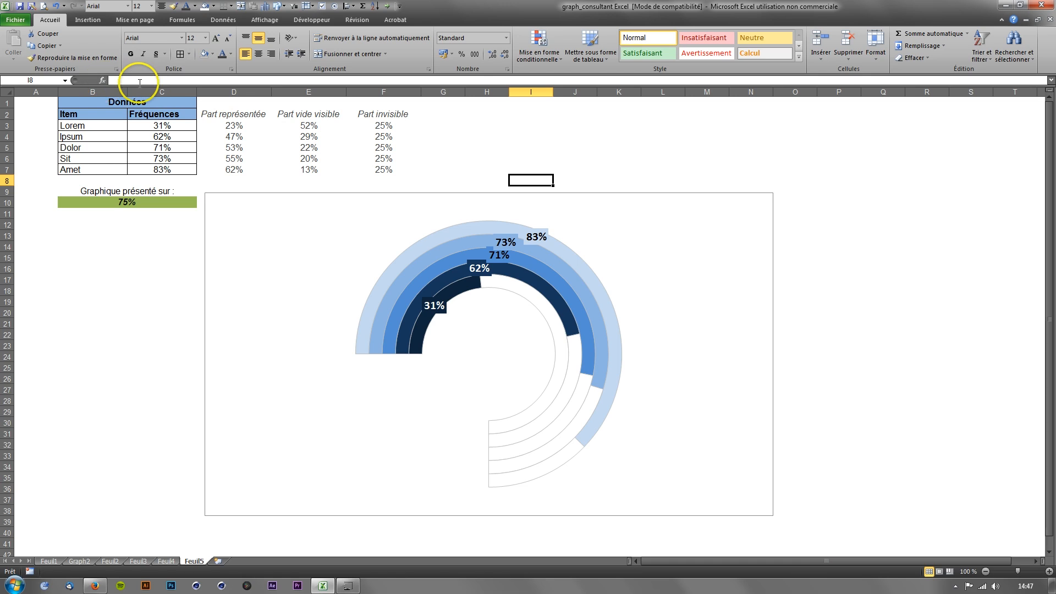
Switch the chart's displayed portion between 50% and 75%, ending on 50%
left_click(137, 203)
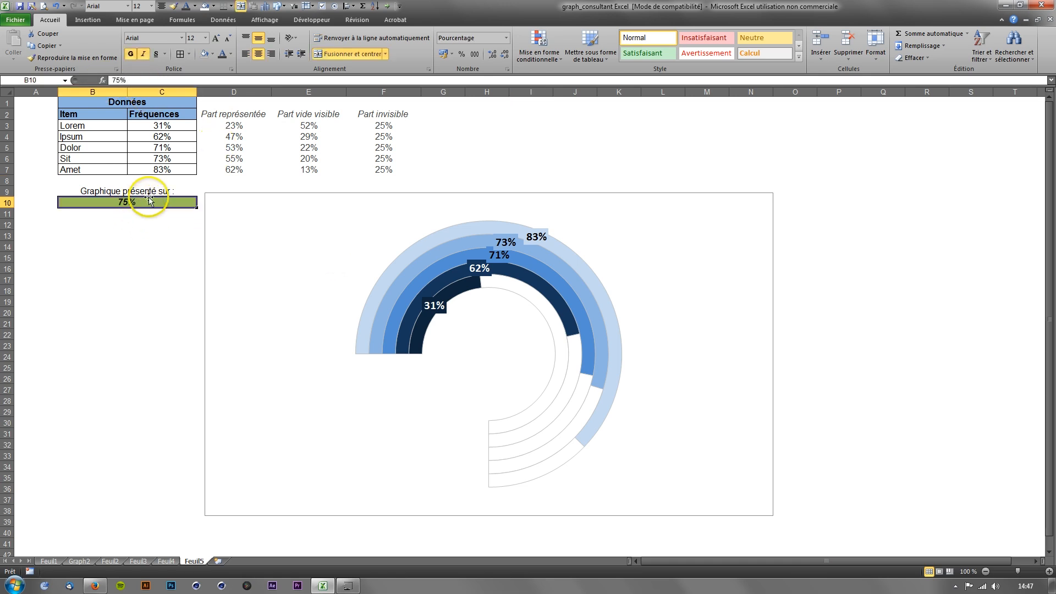
type("50%")
key("Return")
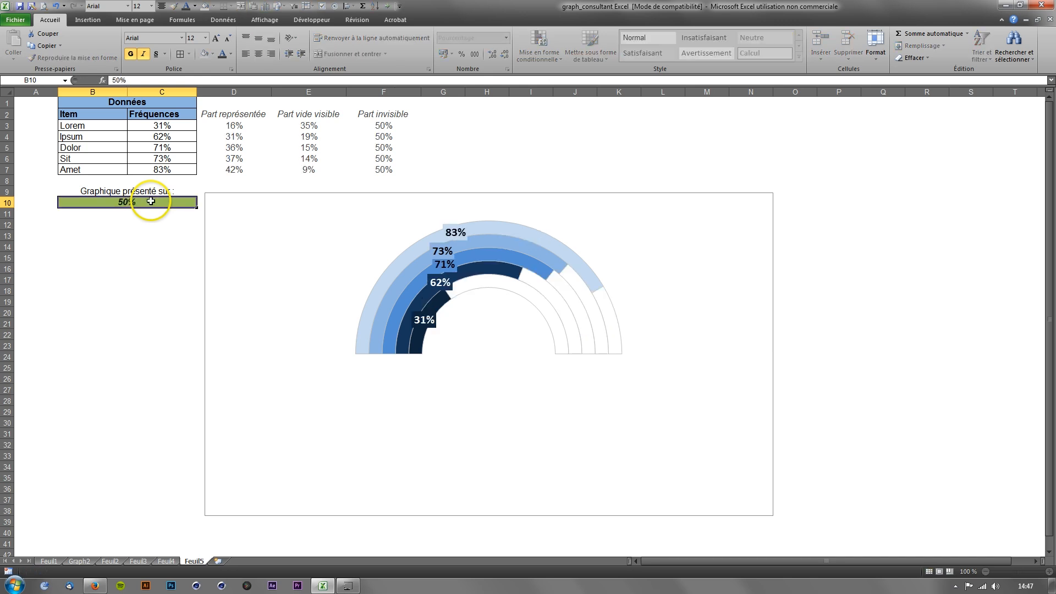
left_click(151, 202)
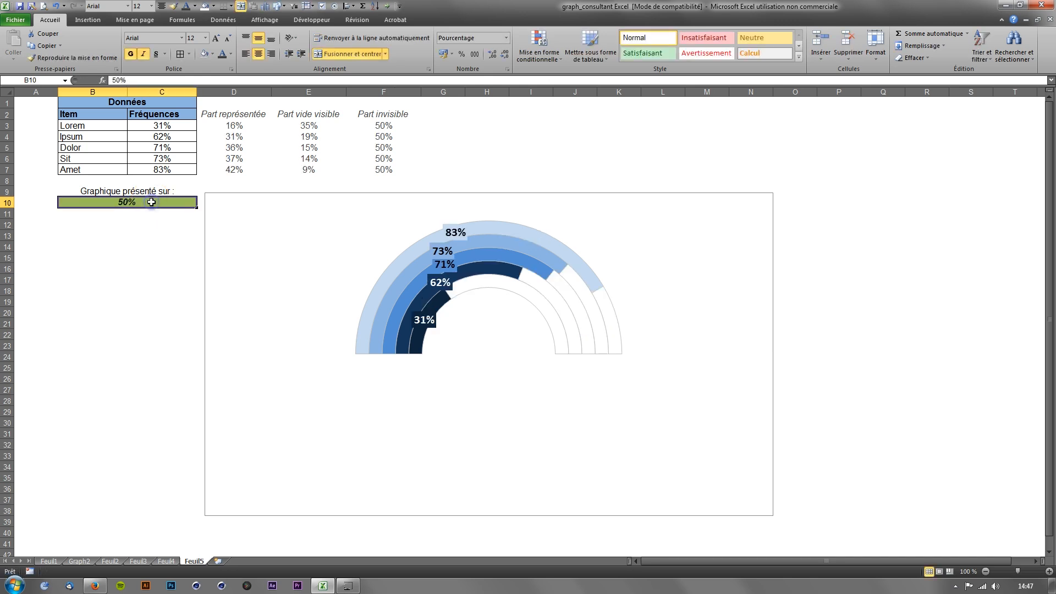
type("75%")
key("Return")
left_click(151, 201)
type("50%")
key("Return")
Set the Lorem frequency to 100%
left_click(161, 158)
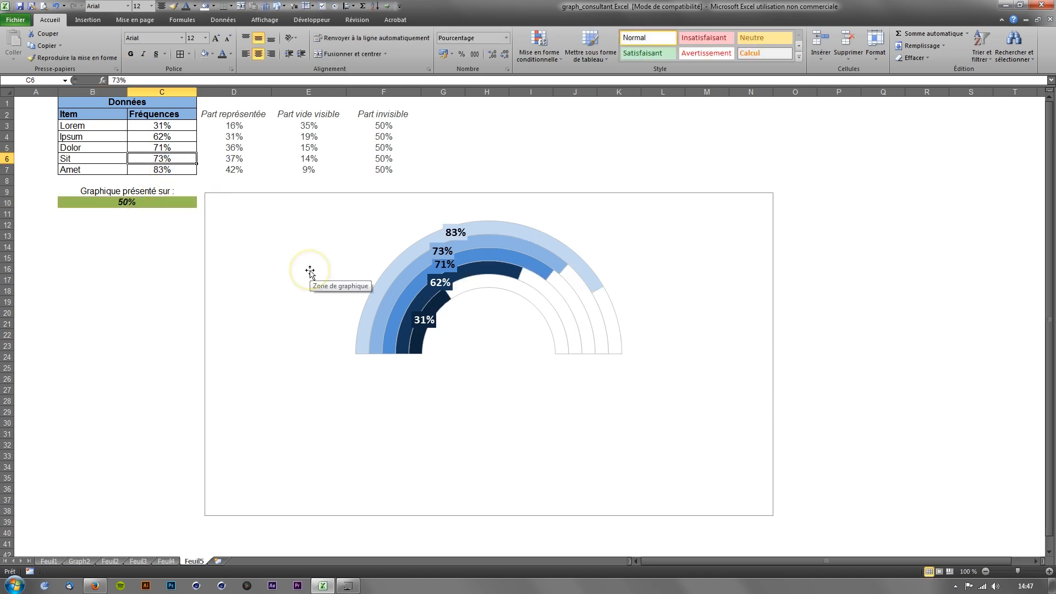
key("Up")
key("Up")
key("Up")
type("100")
key("Return")
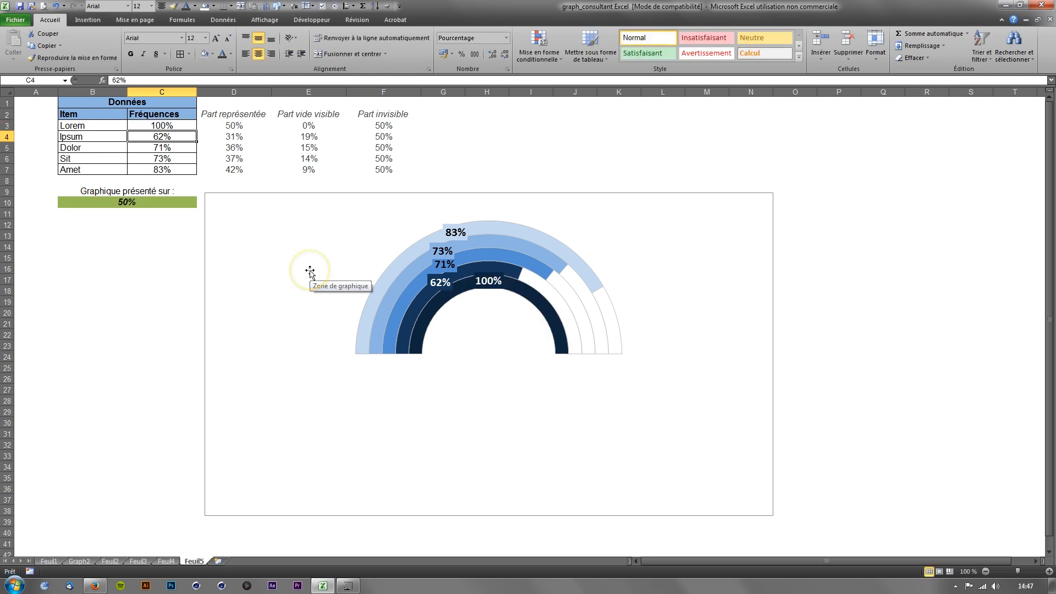
Set the Ipsum frequency to 90% and the Dolor frequency to 80%
type("90")
key("Return")
type("80")
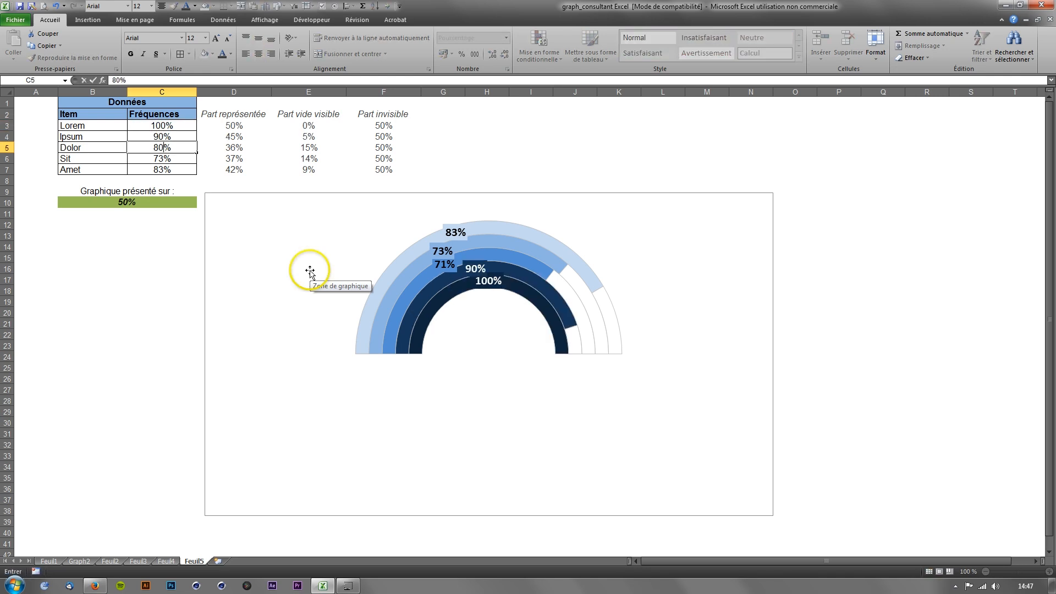
key("Return")
key("Up")
key("Up")
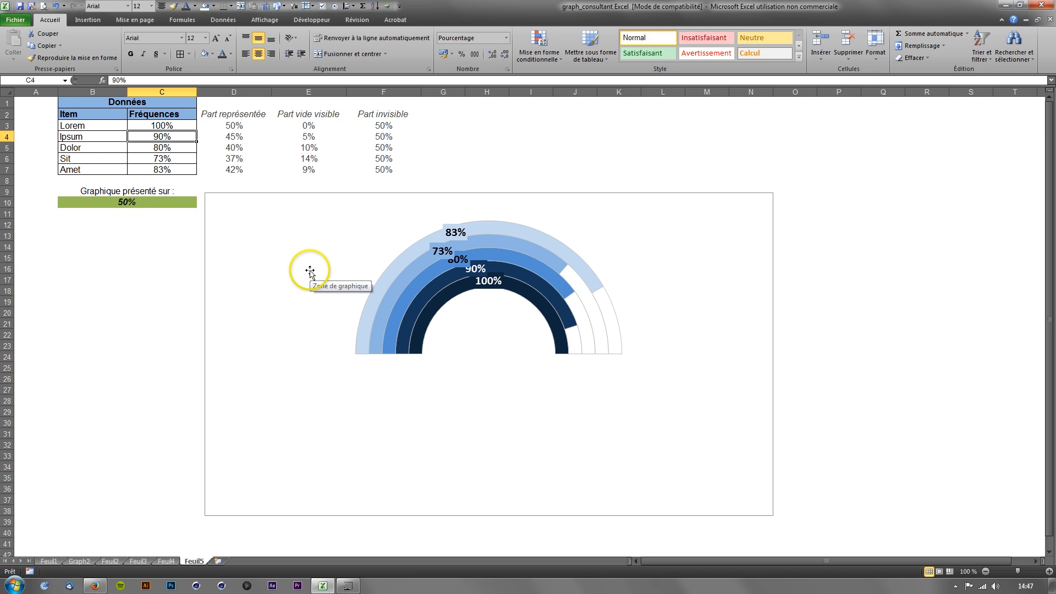
Set the frequencies to 80% for Ipsum, 60% for Dolor, 40% for Sit and 20% for Amet
type("80")
key("Return")
type("60")
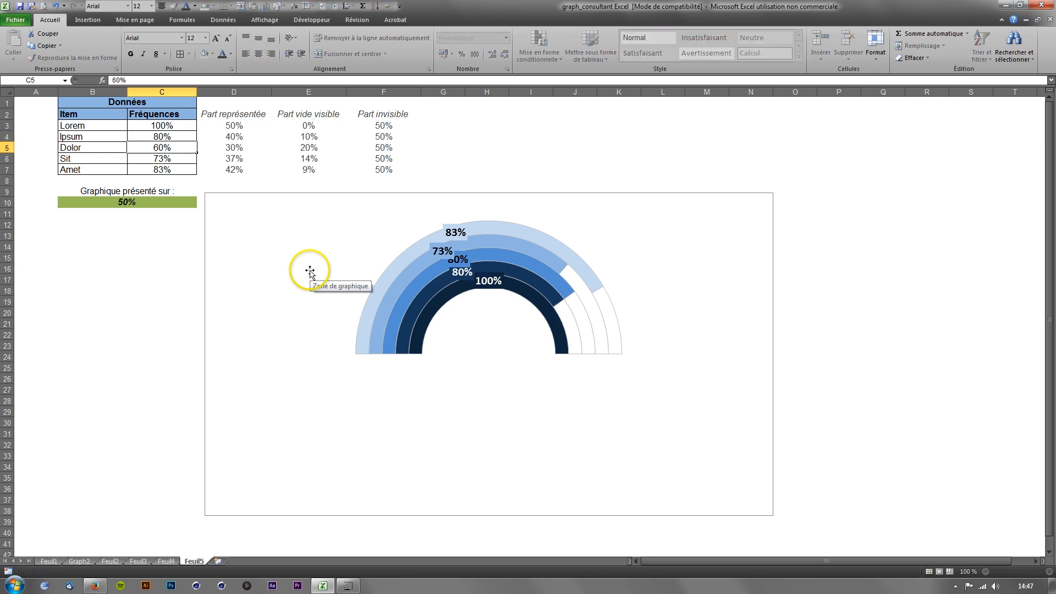
key("Return")
type("40")
key("Return")
type("20")
key("Return")
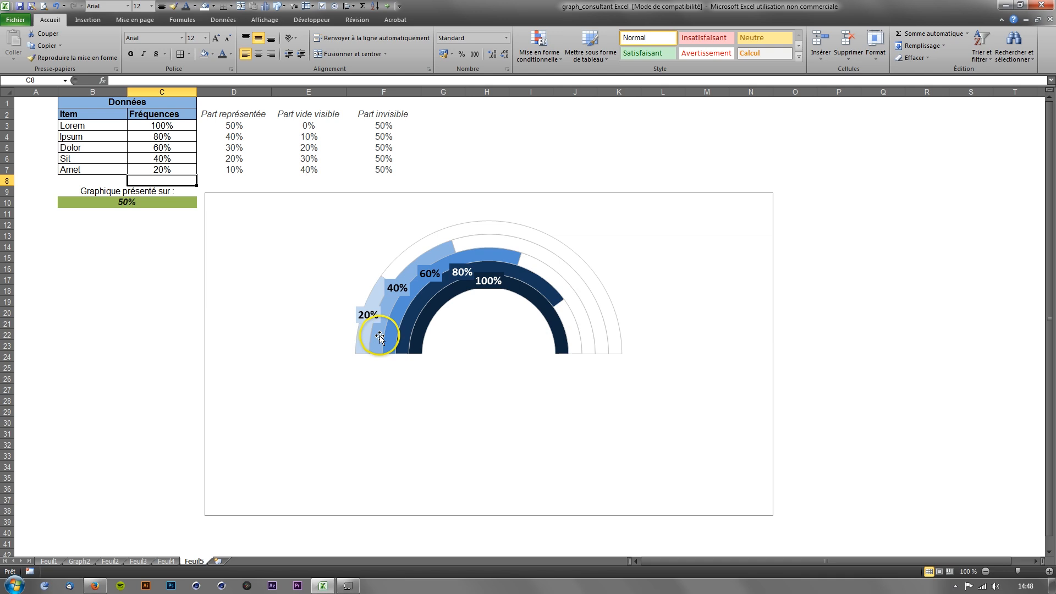
Extend the chart to three quarters of a ring by setting its displayed portion to 75%
left_click(131, 202)
type("75")
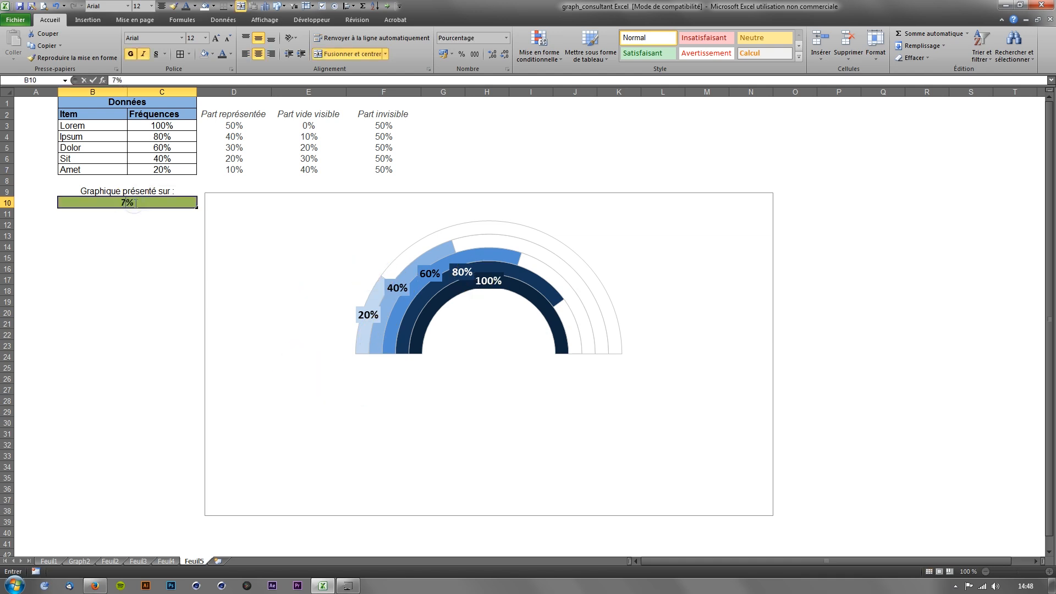
key("Return")
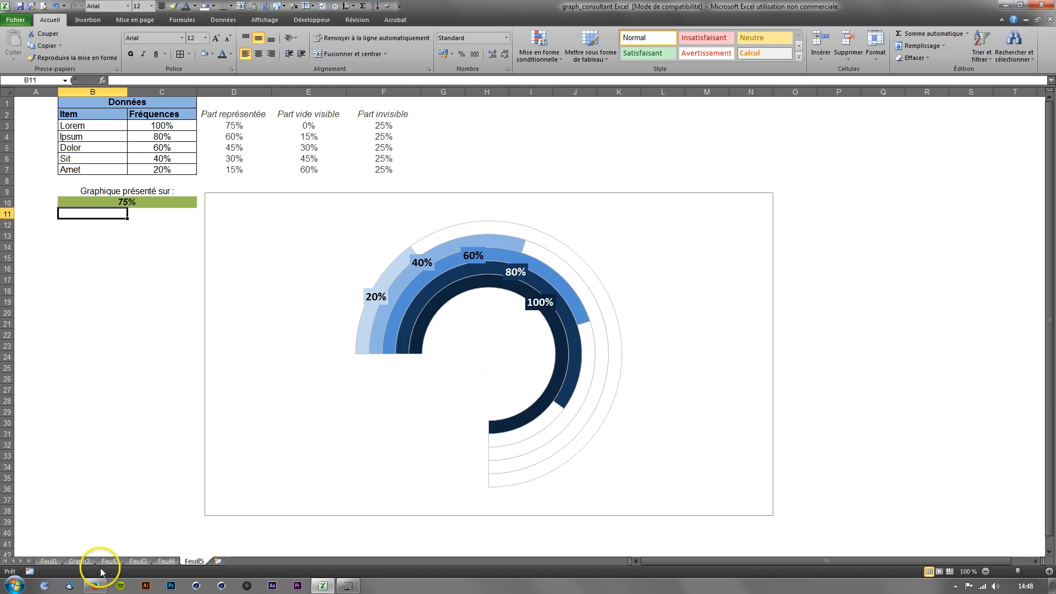
Switch to Firefox to view the ring-chart infographics on Pinterest, and return to the Excel workbook
left_click(97, 586)
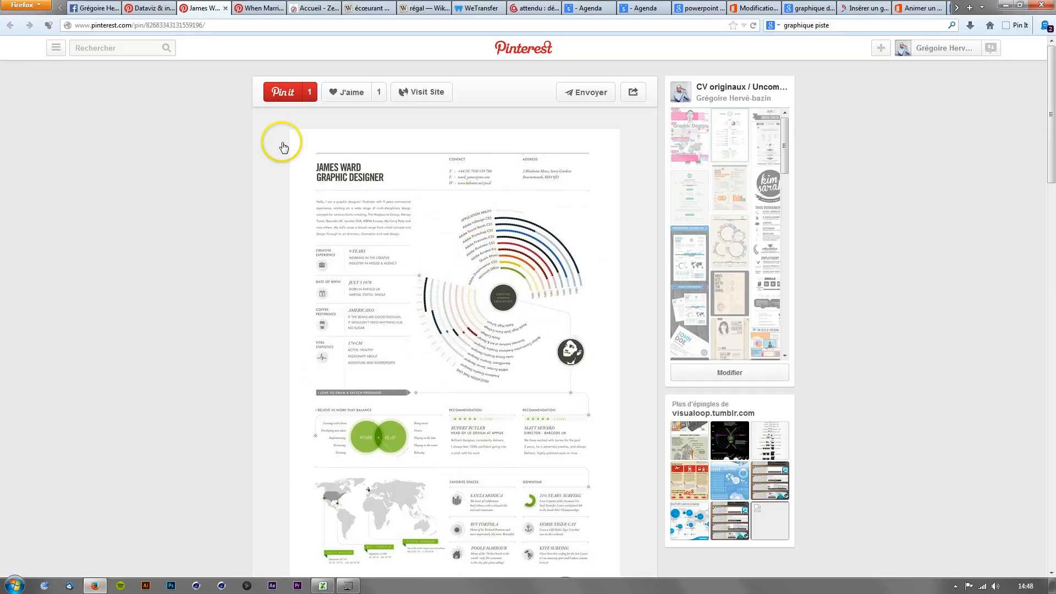
left_click(166, 12)
left_click(259, 9)
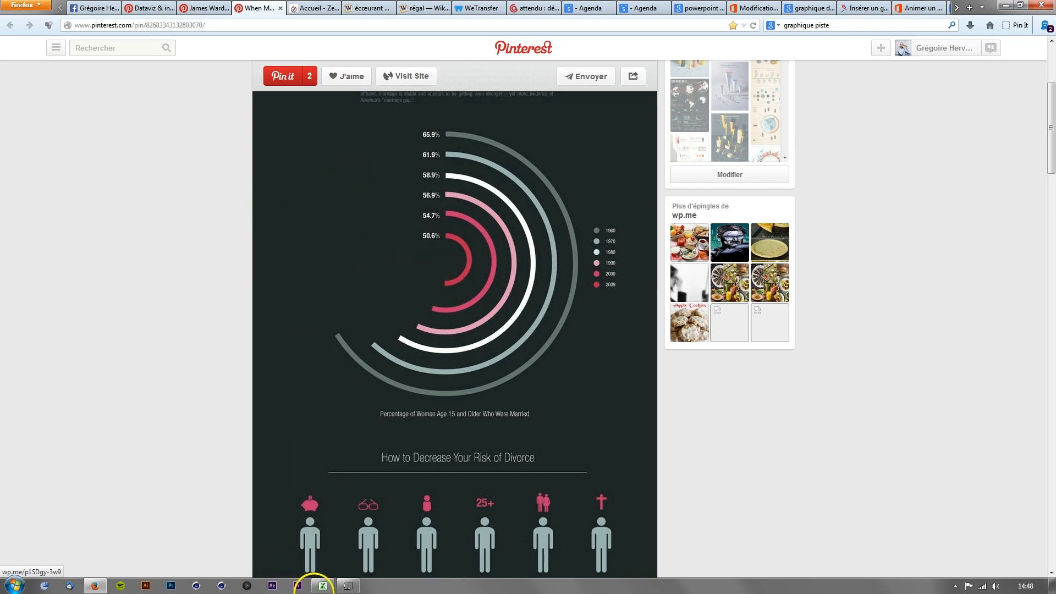
left_click(323, 586)
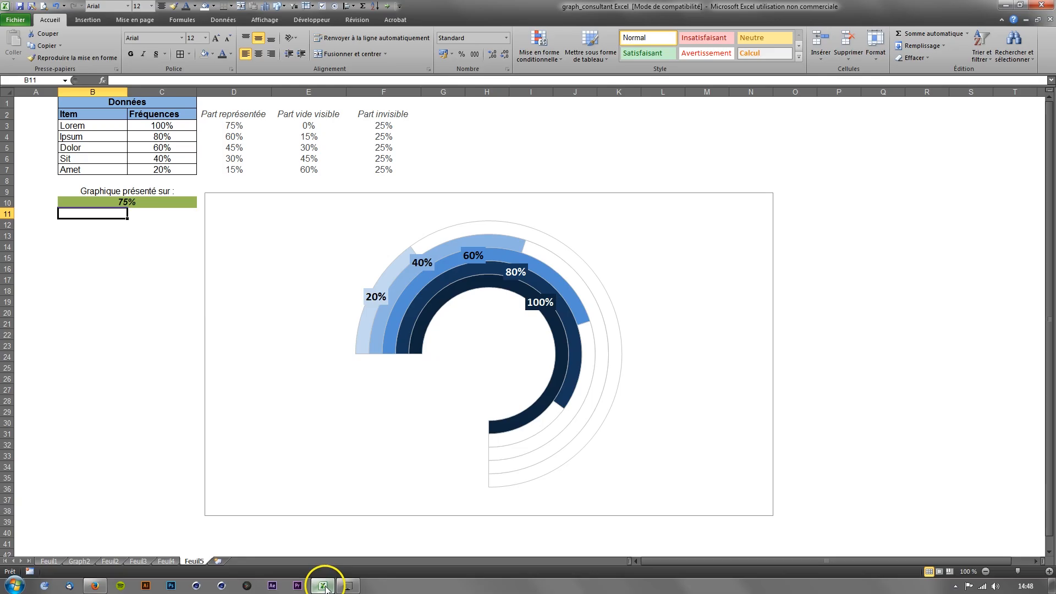
Try the chart as a full ring with a displayed portion of 100%, and restore it to 50%
left_click(107, 202)
type("100")
key("Return")
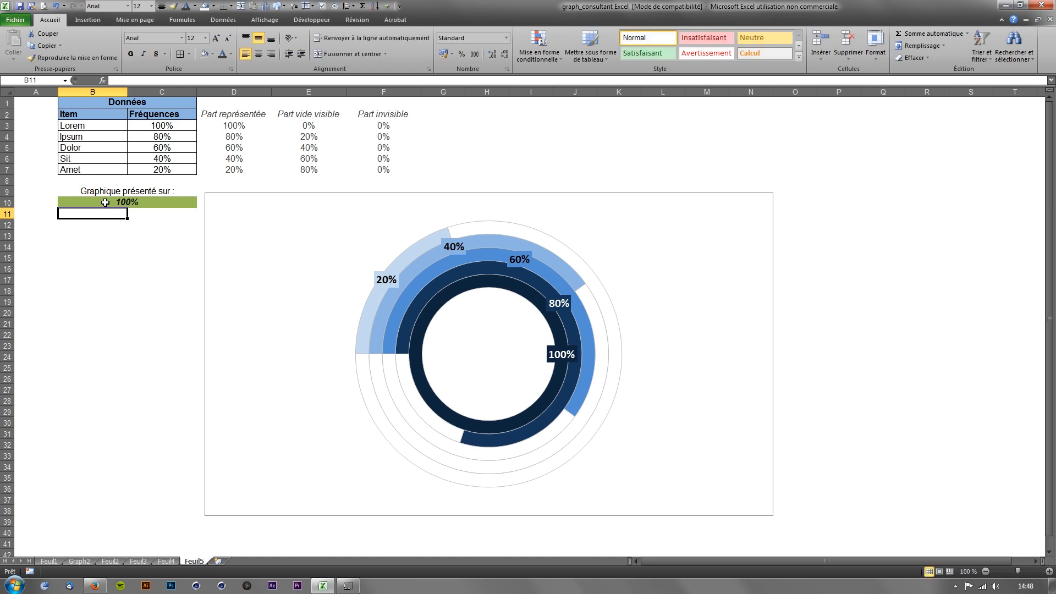
left_click(107, 202)
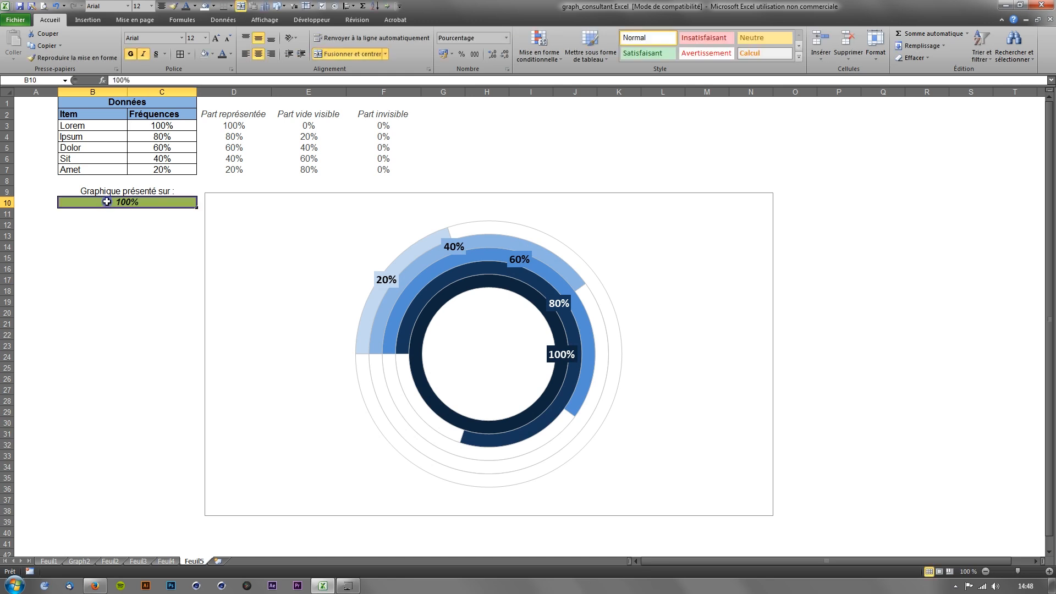
type("50")
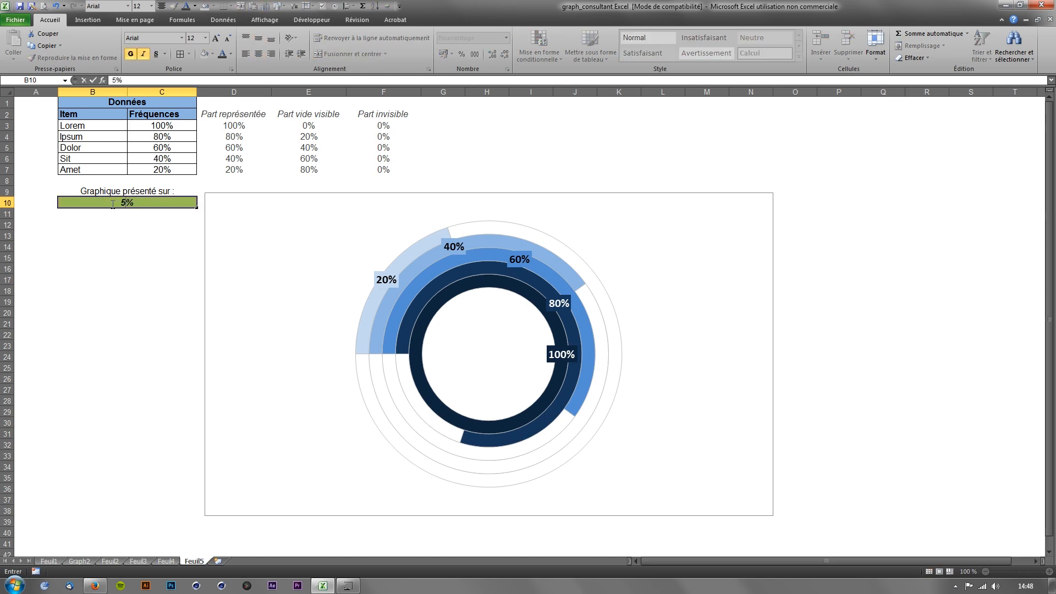
key("Return")
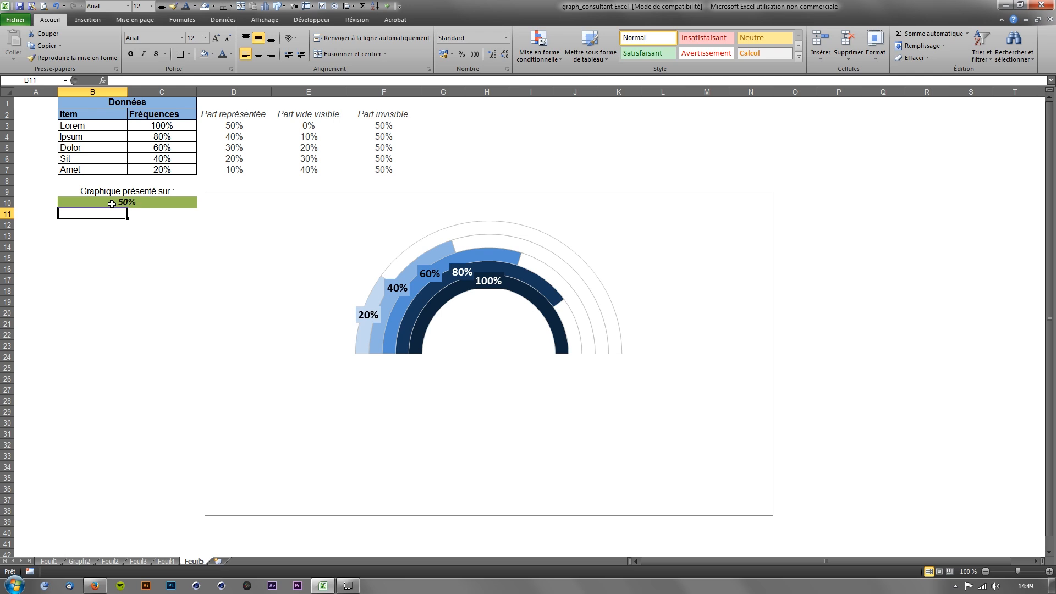
Set the Sit frequency to 73%
left_click(149, 156)
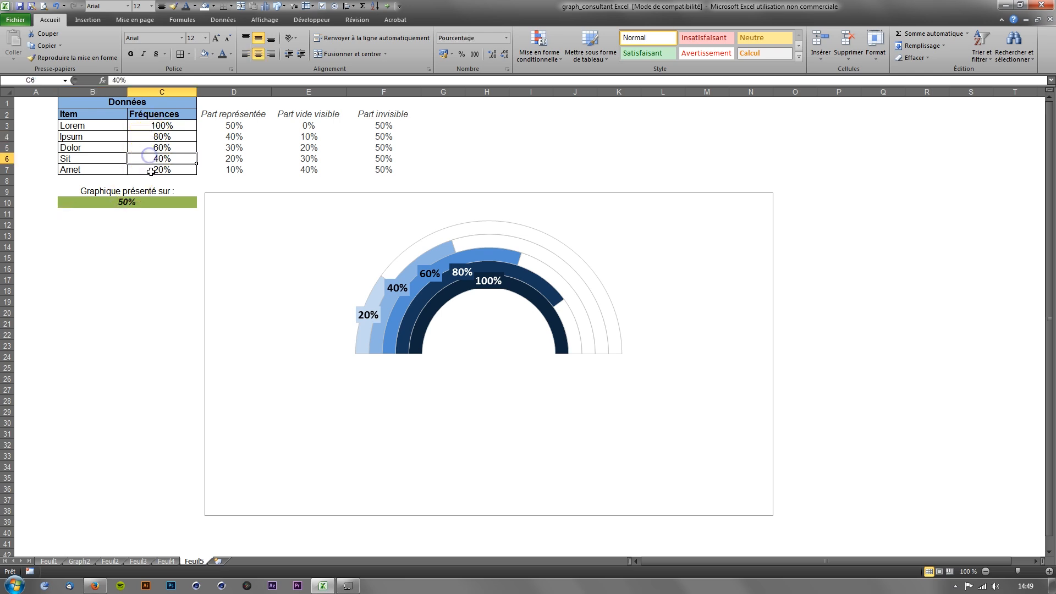
type("73")
key("Return")
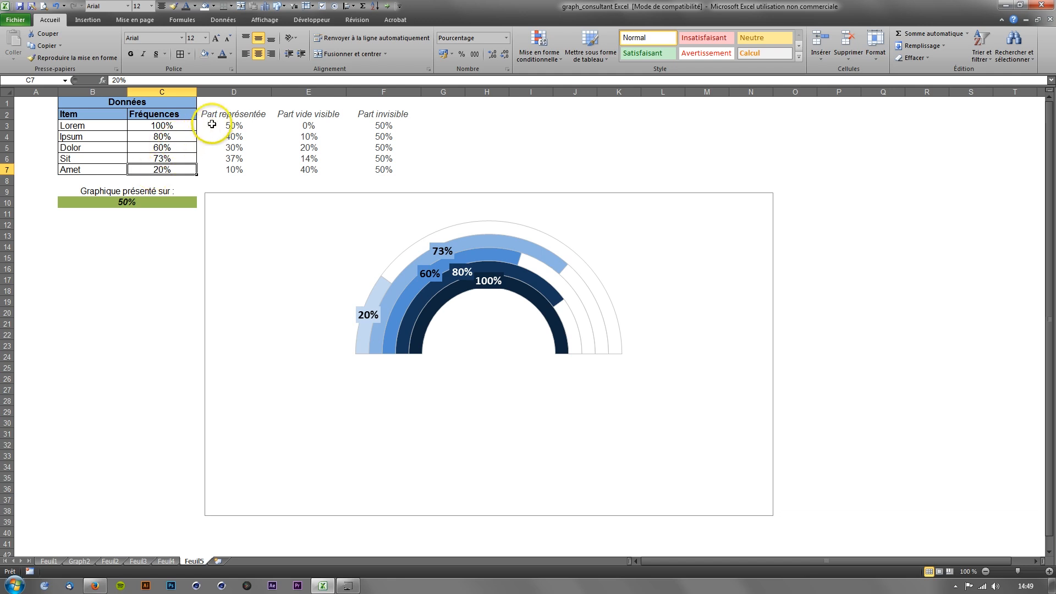
Review the calculated values in the Part représentée, Part vide visible and Part invisible columns
left_click(244, 127)
left_click_drag(245, 128, 322, 165)
left_click_drag(384, 125, 382, 186)
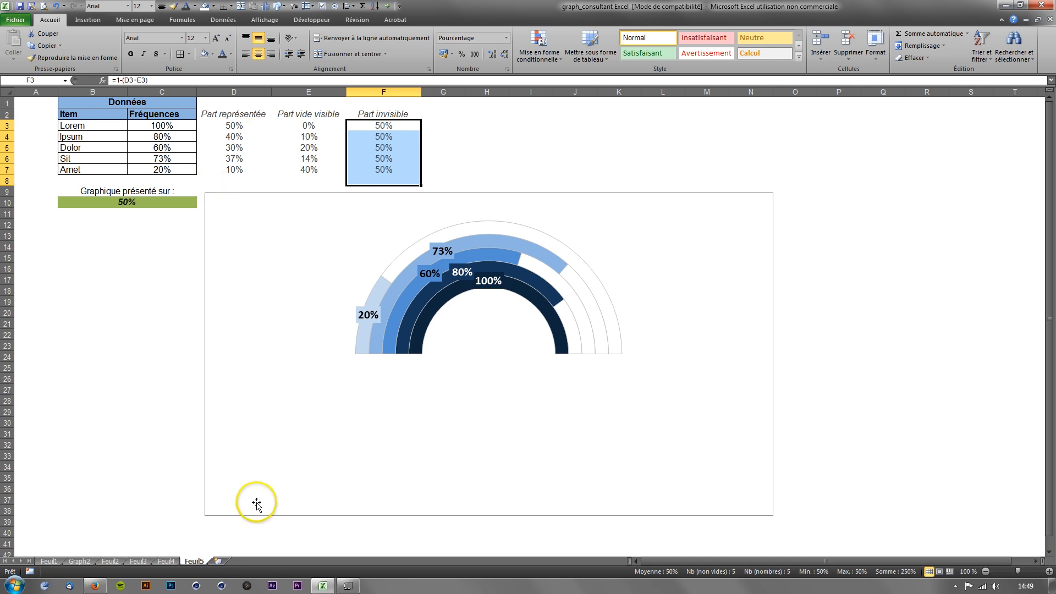
left_click(348, 585)
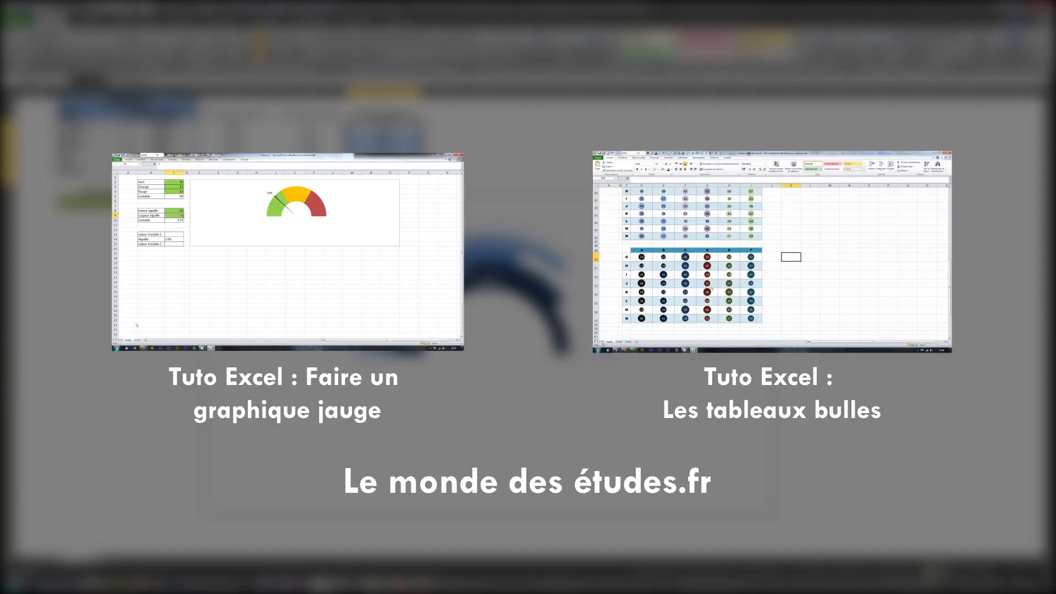